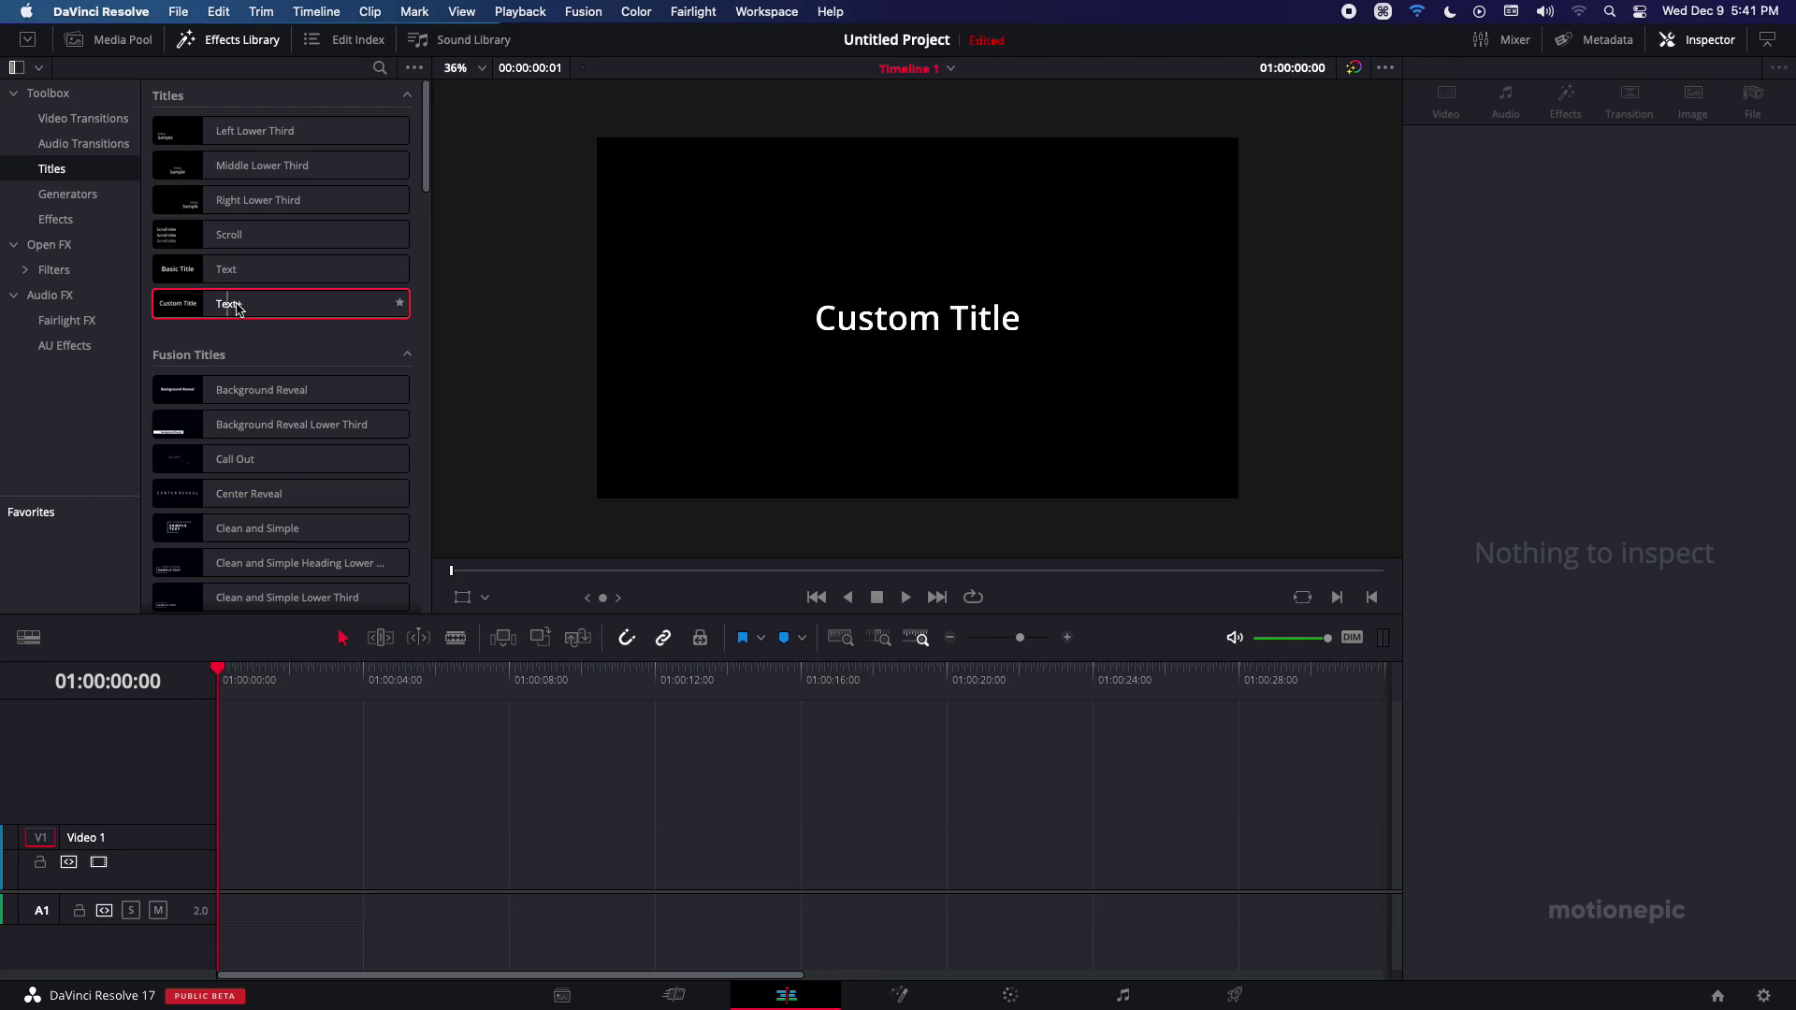
- Place a Text+ title at the start of Video 1 reading FLICKER, with size 0.2165
left_click(216, 308)
left_click_drag(216, 308, 225, 853)
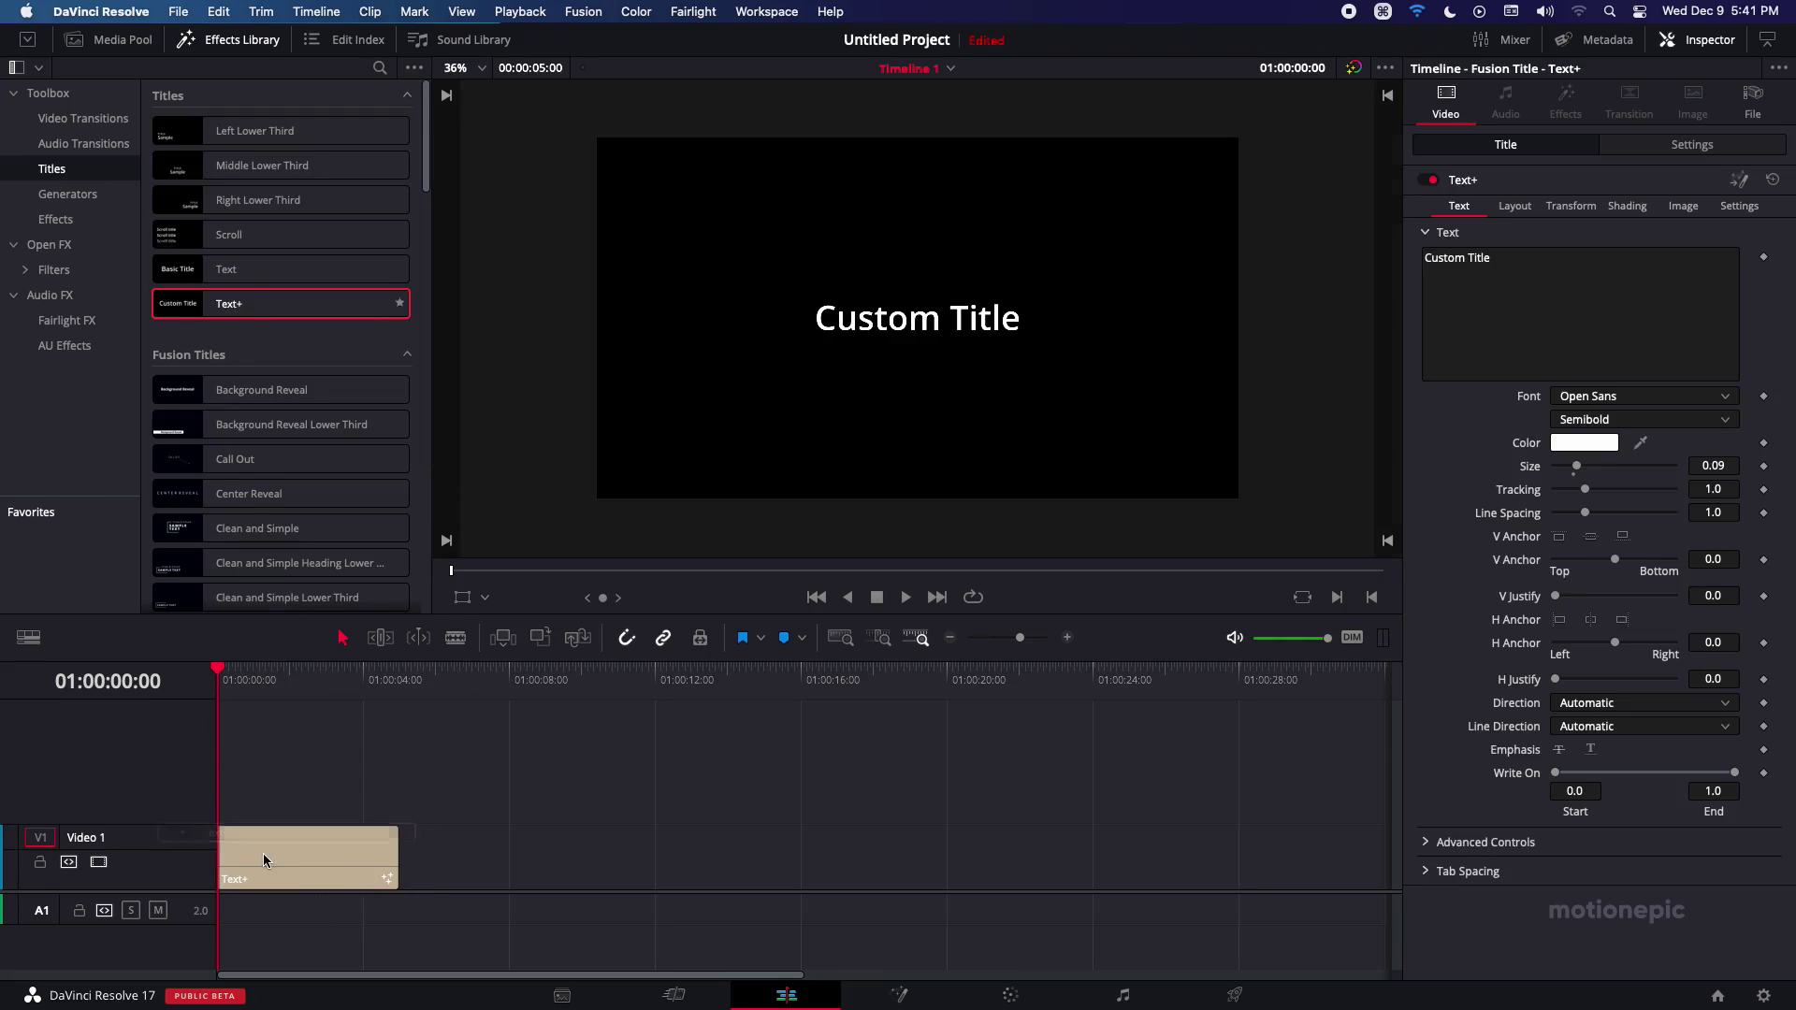
left_click(1494, 302)
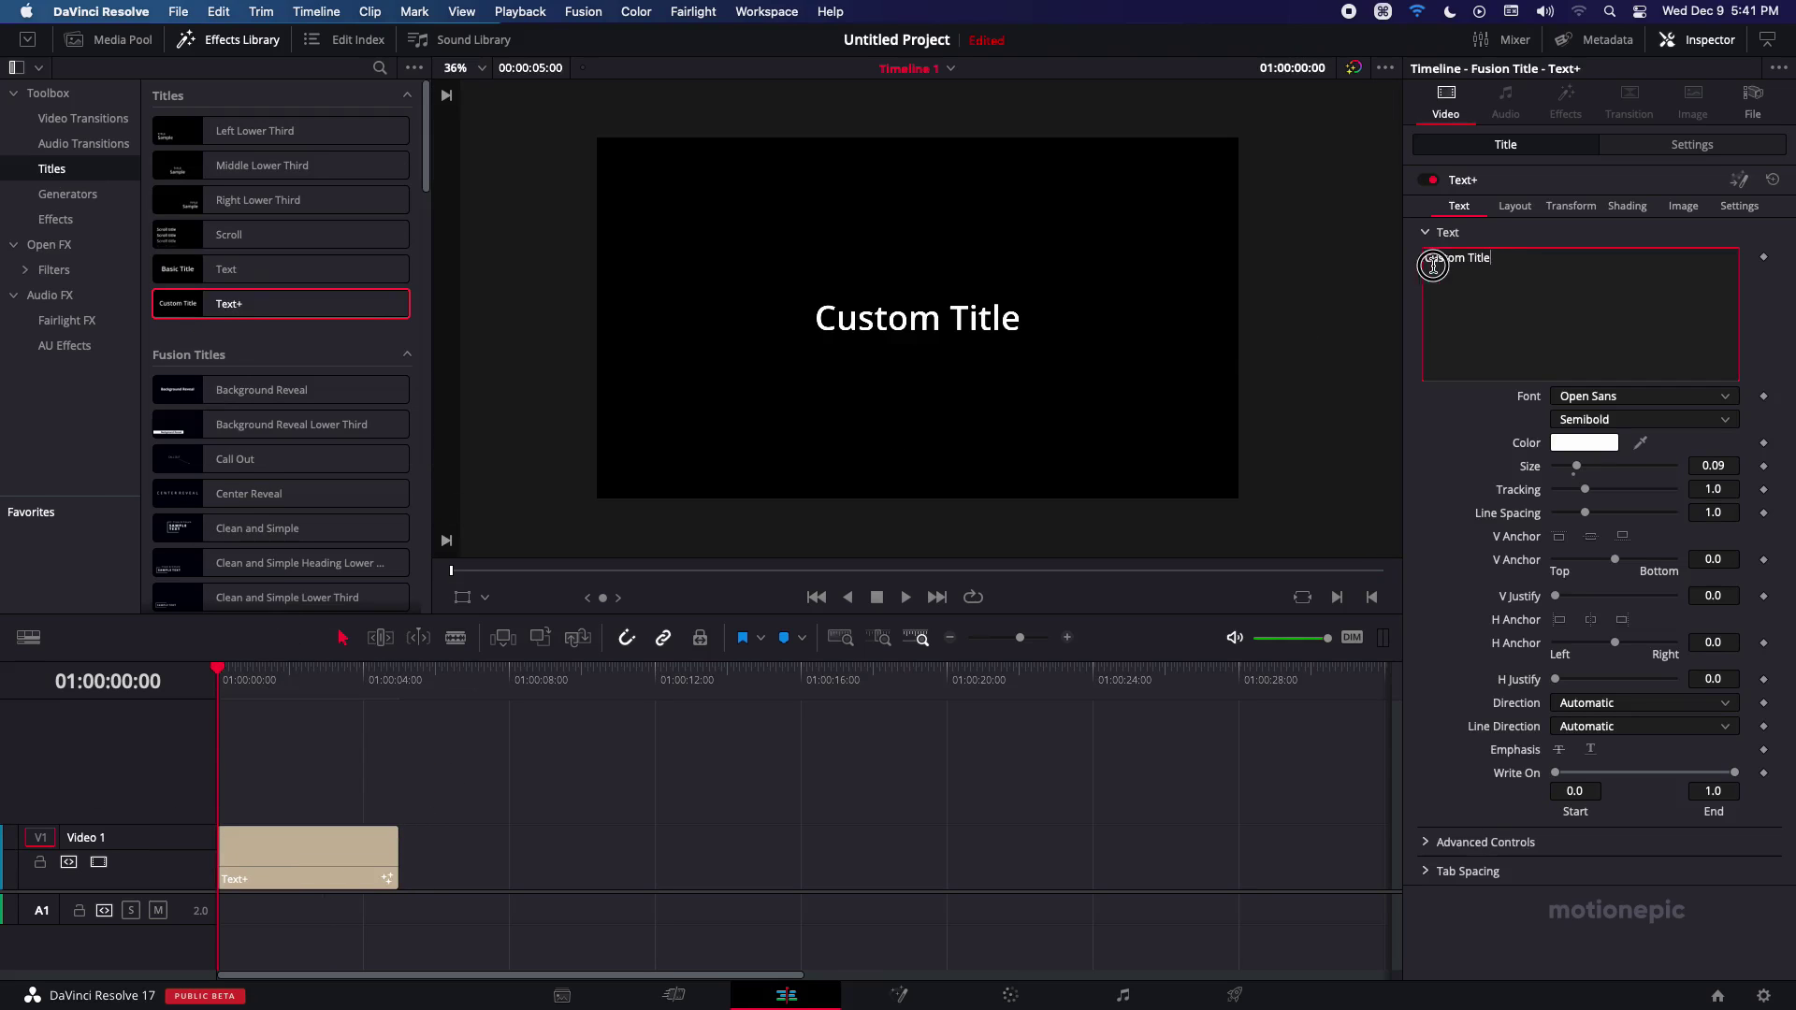
left_click_drag(1425, 259, 1491, 265)
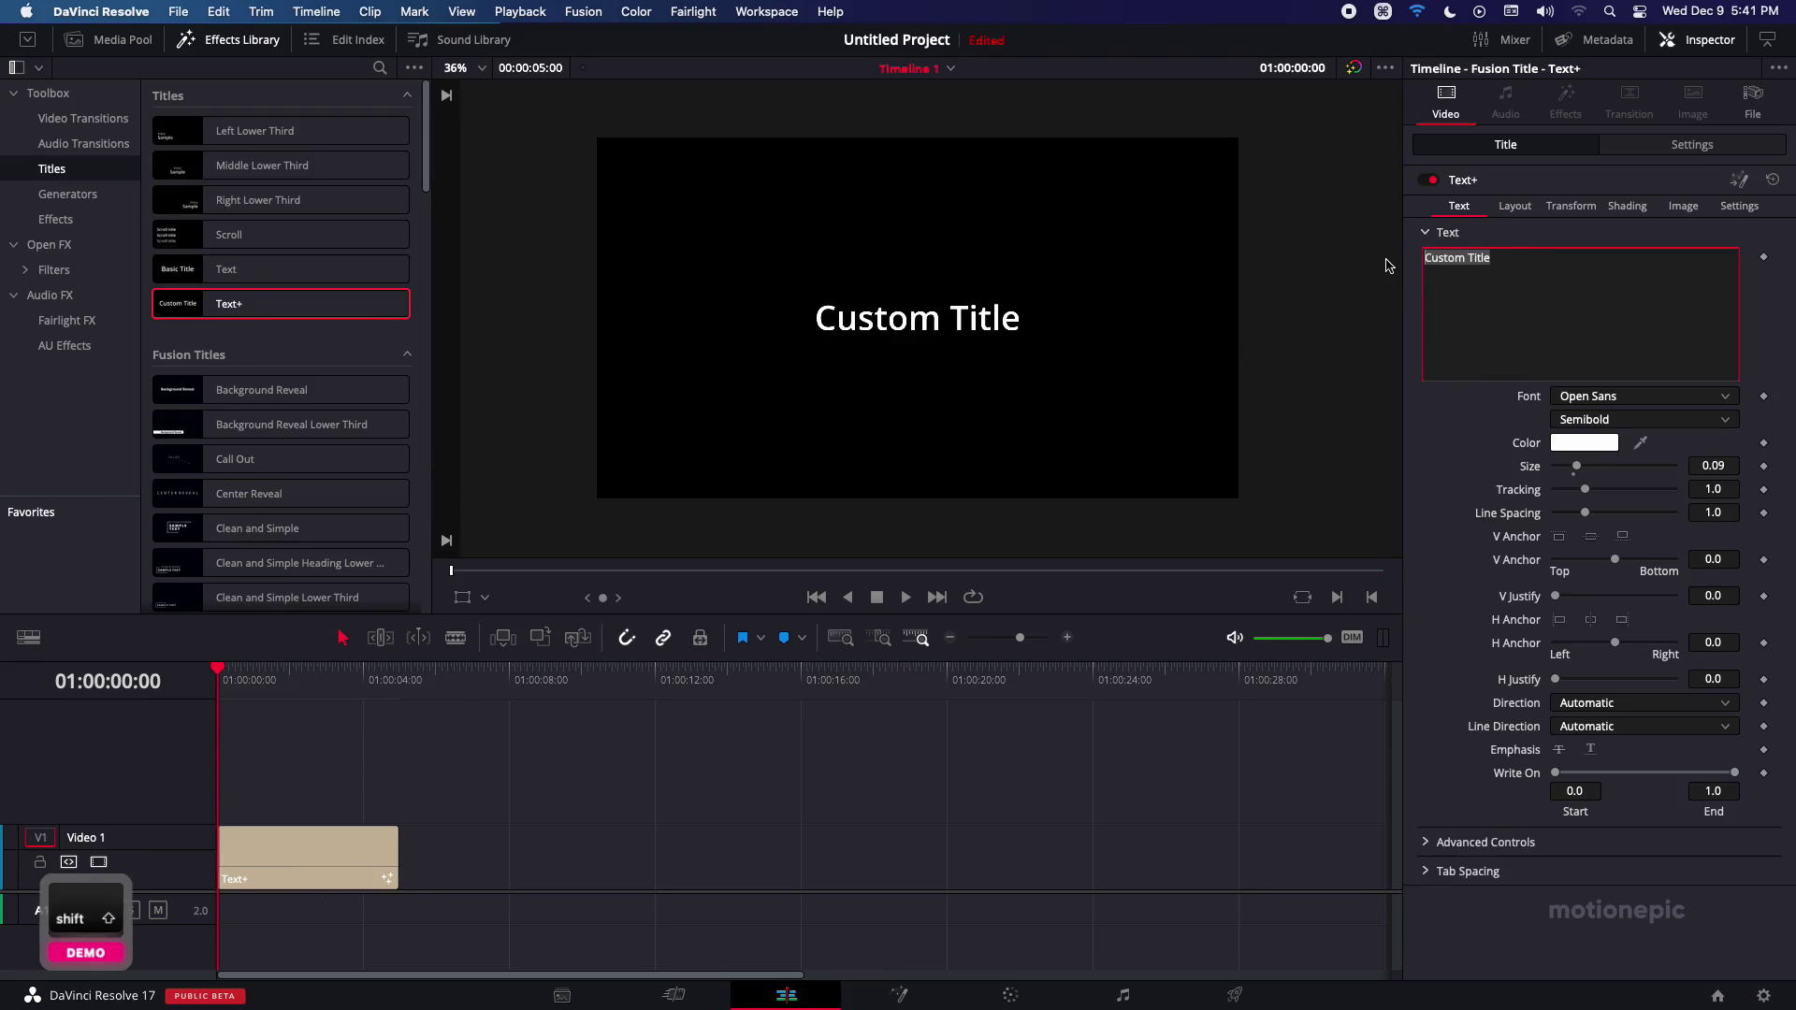
type("FLICKER")
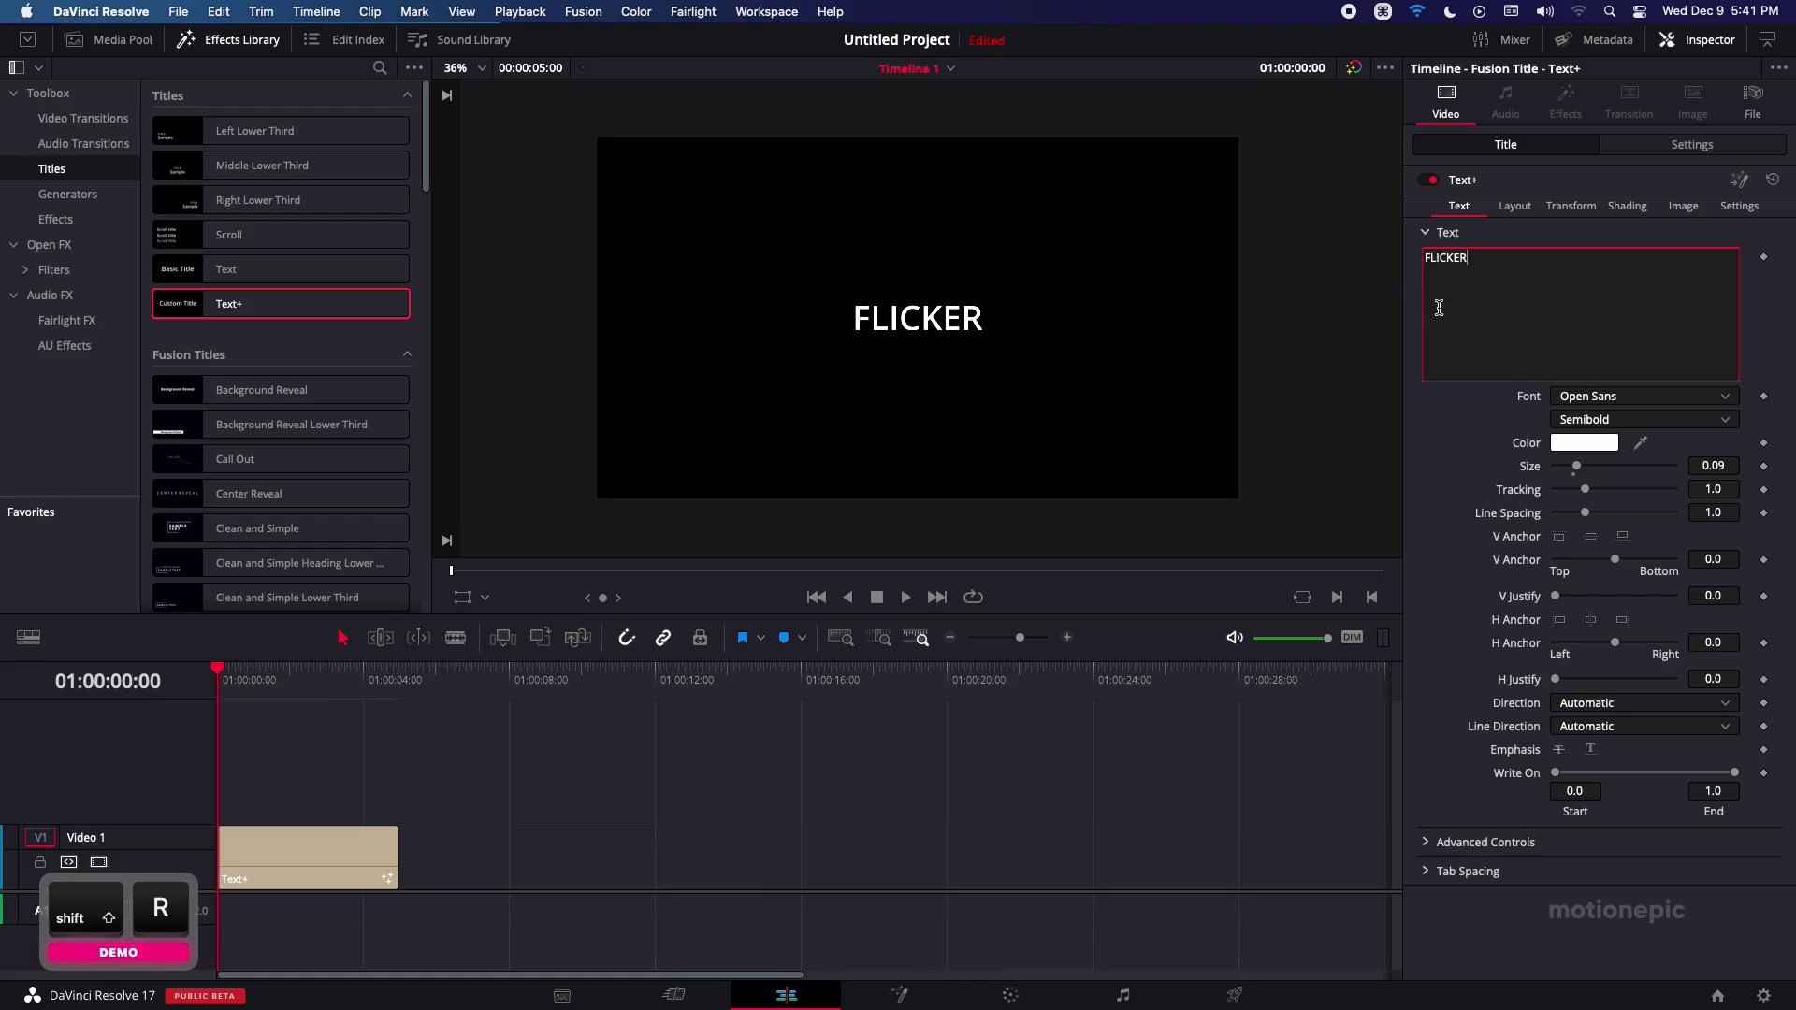
left_click_drag(1576, 466, 1611, 469)
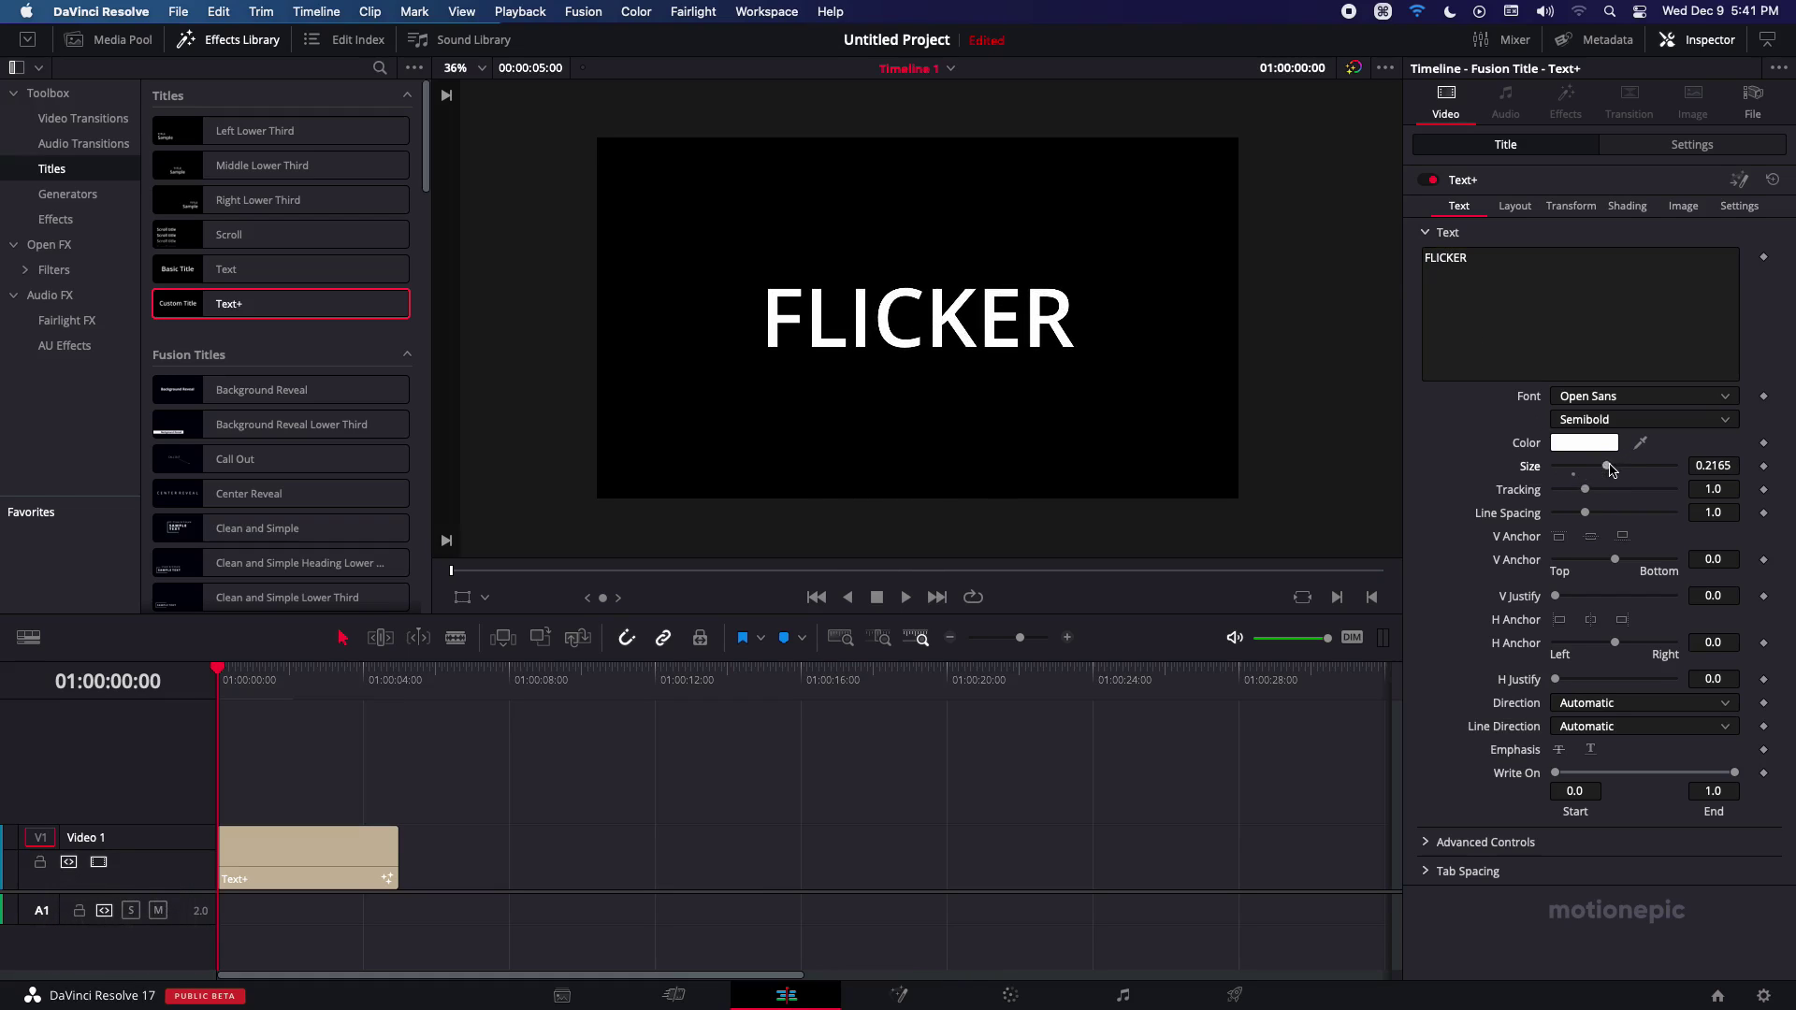
- Add a Follower modifier to the title's Text field
right_click(1494, 271)
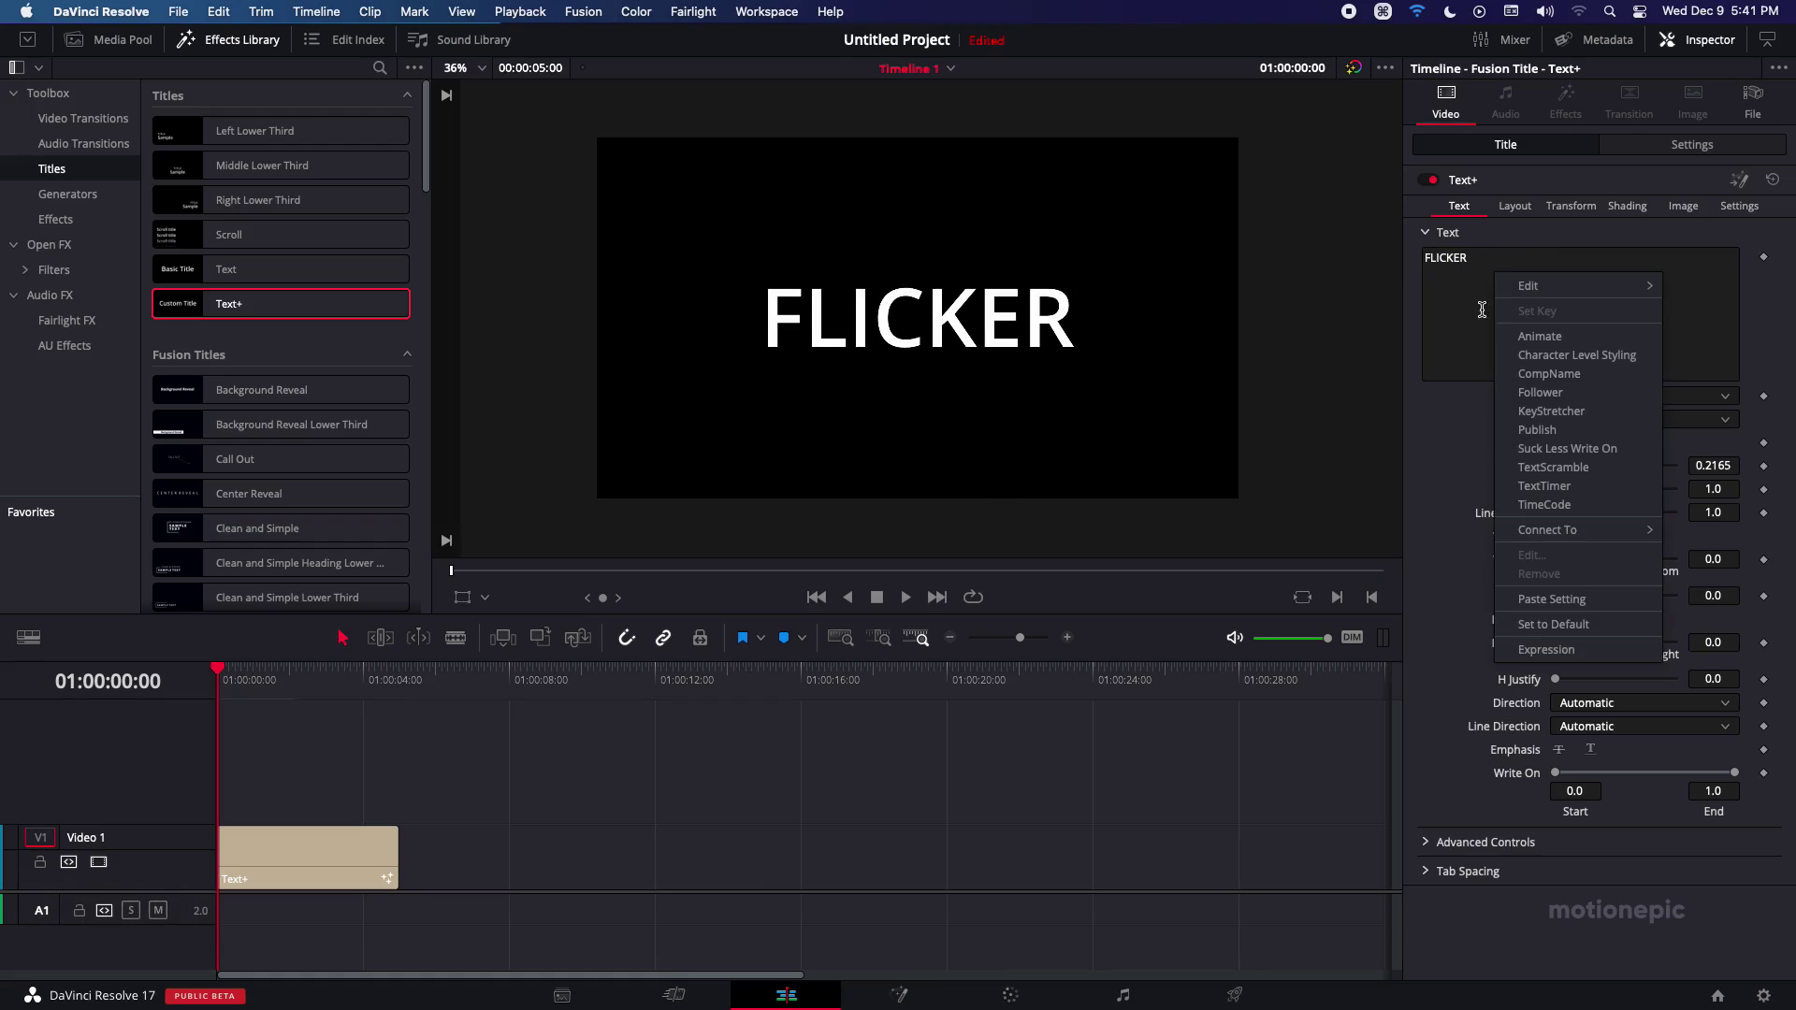
left_click(1535, 335)
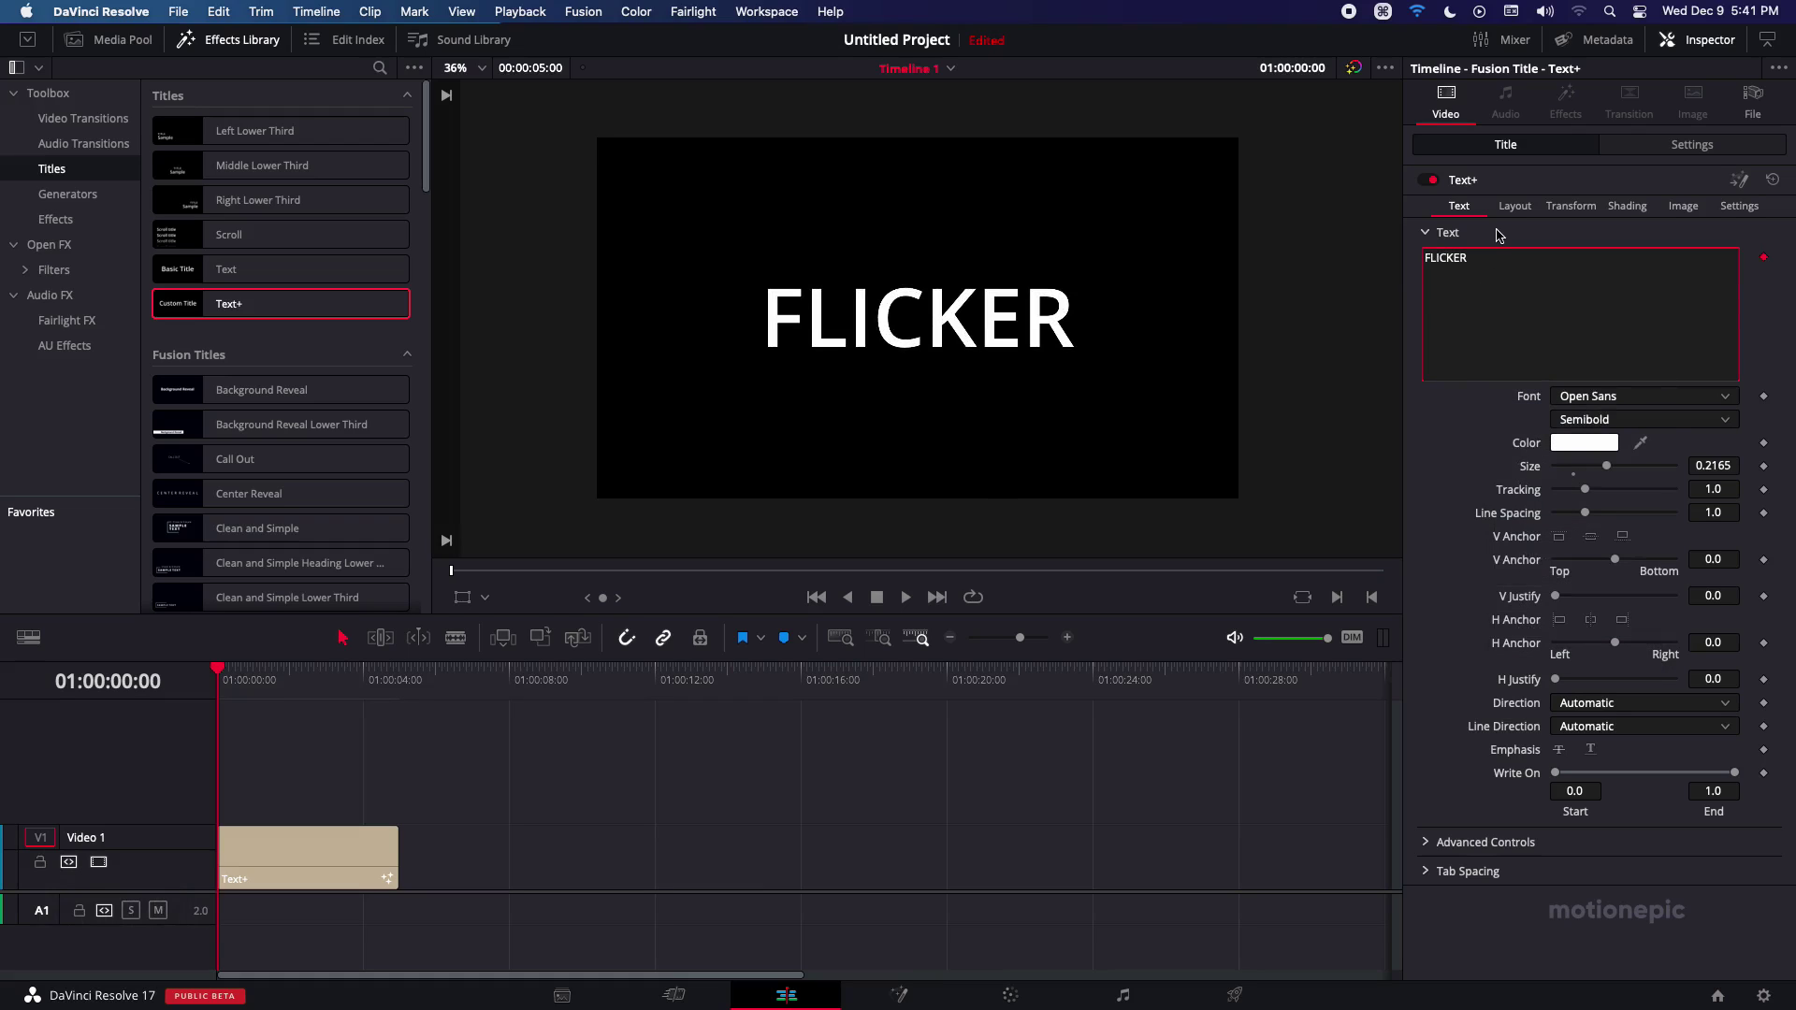
- In Fusion, set Follower1's Timing to Delay 1.2 and order Random But One by One
left_click(874, 992)
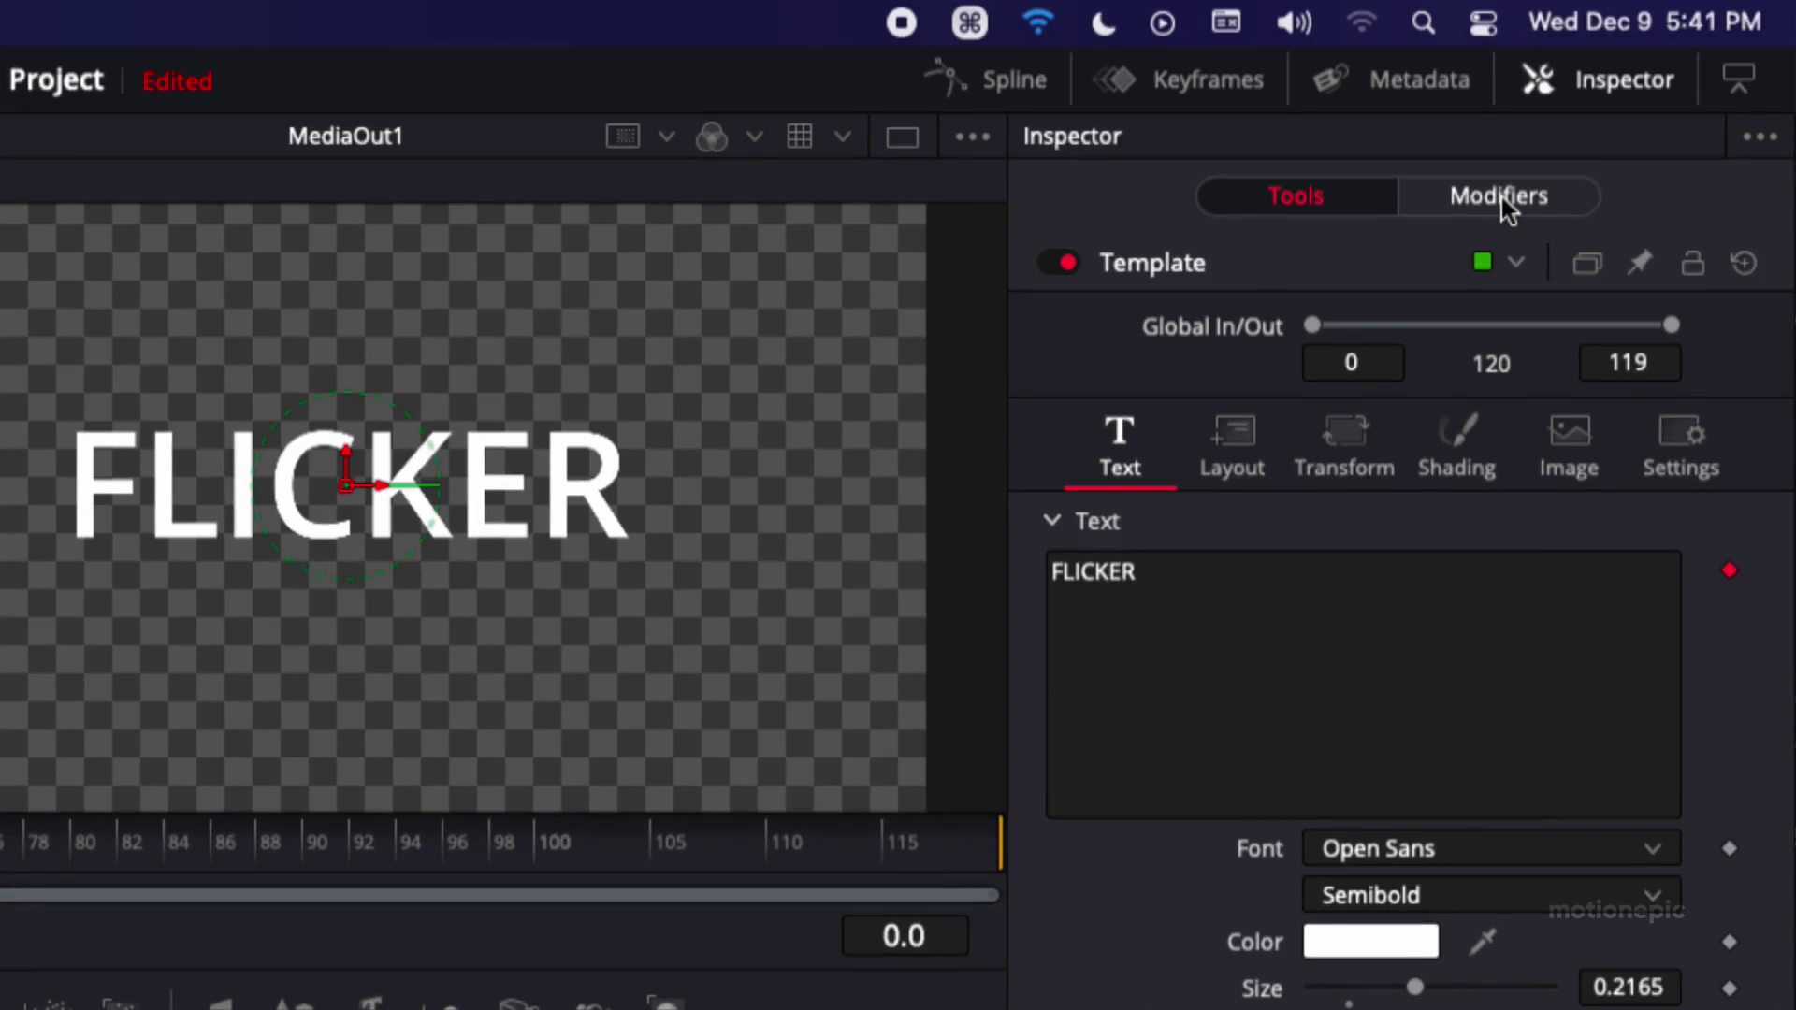
left_click(1501, 198)
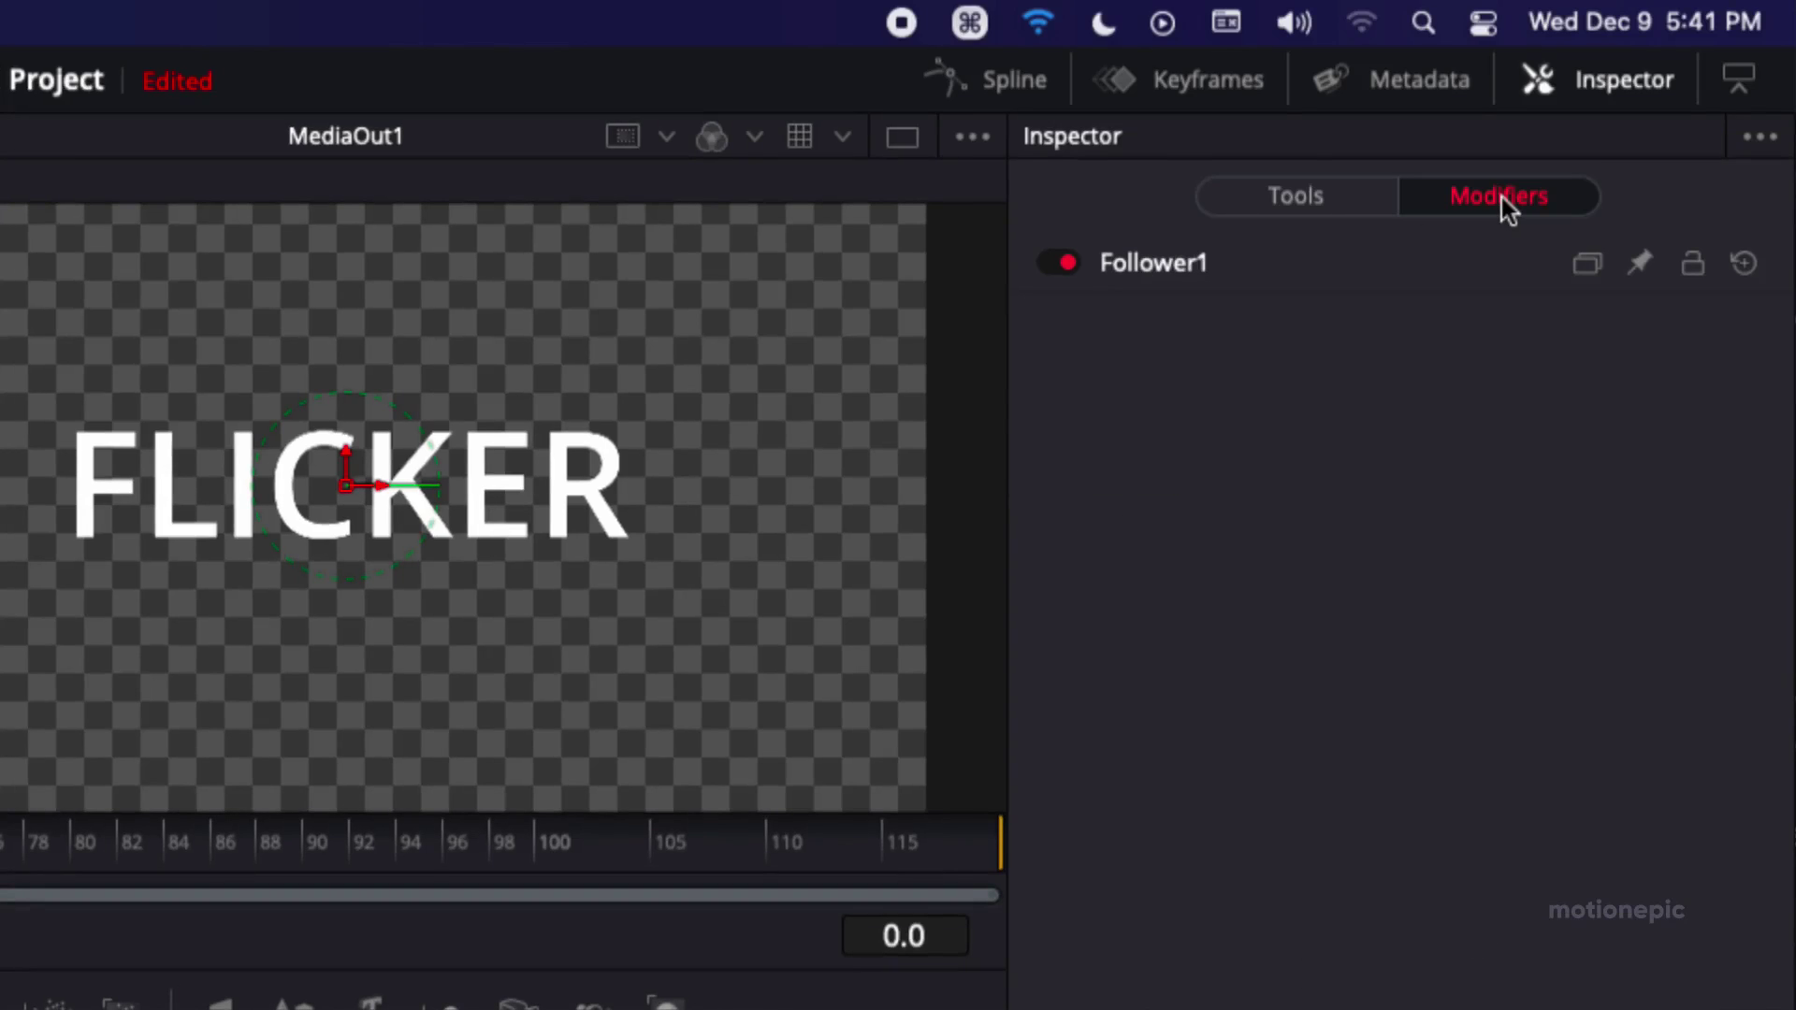
left_click(1171, 274)
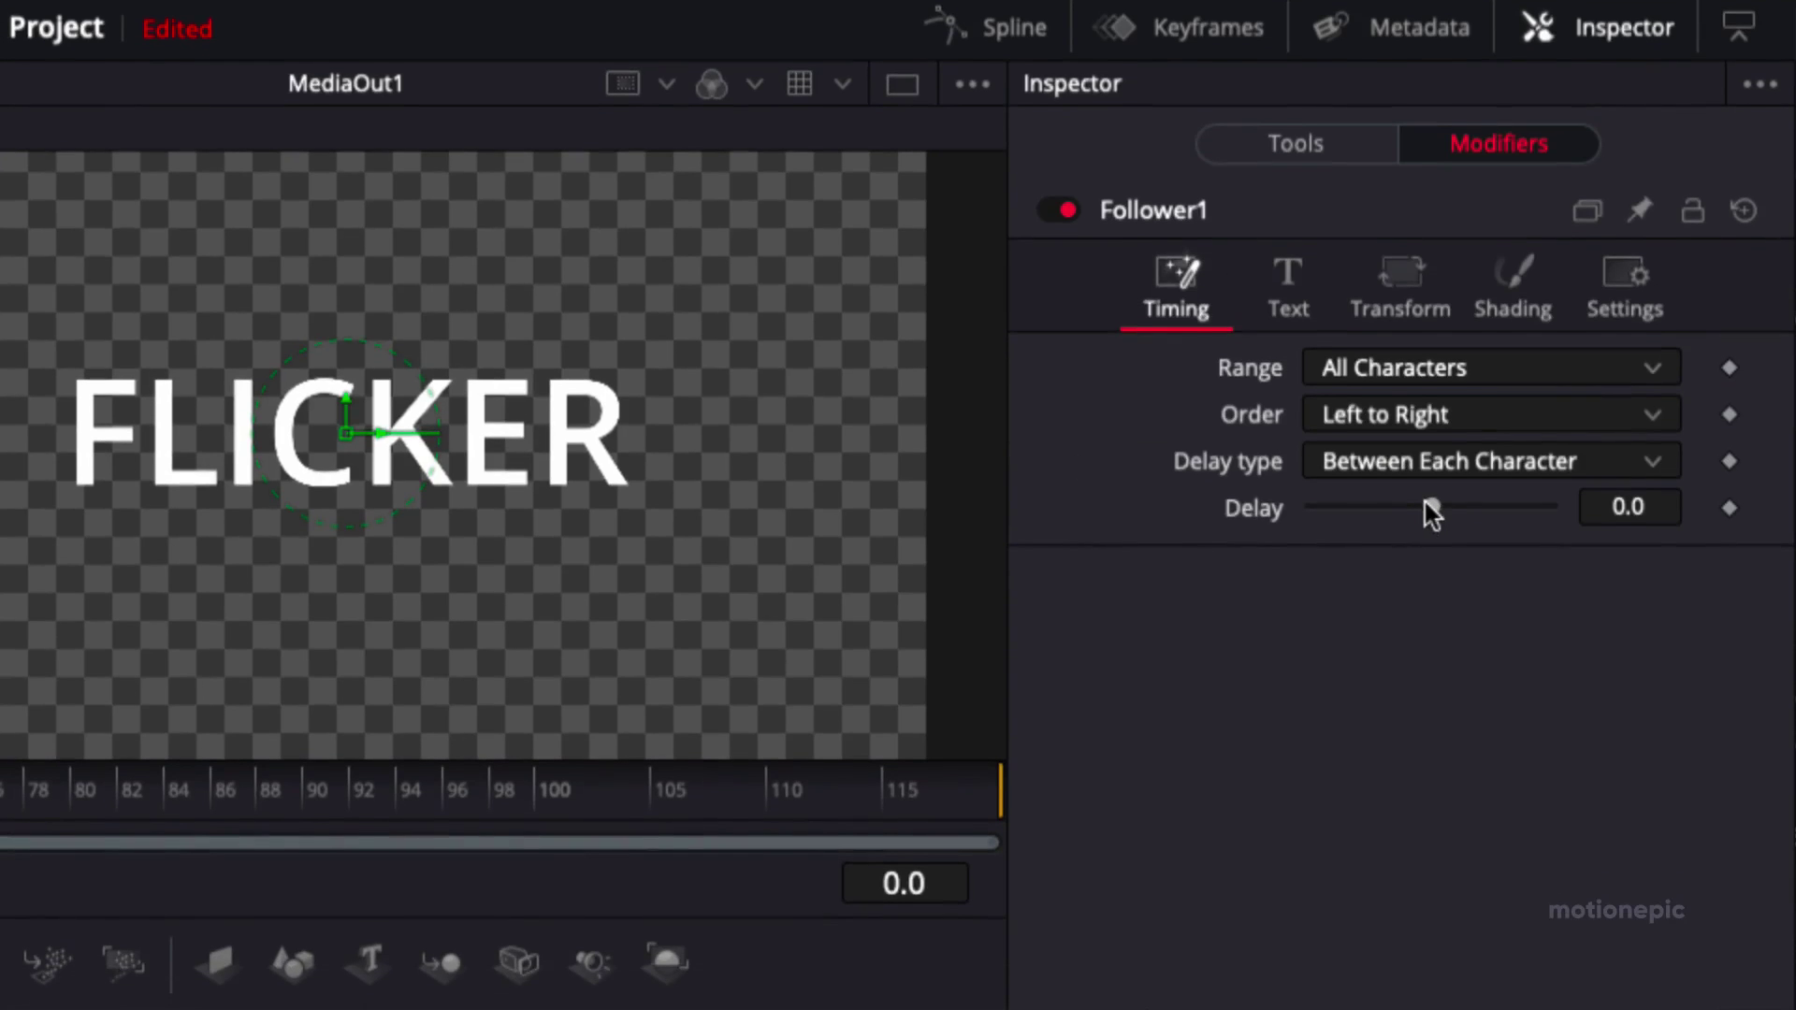
left_click_drag(1431, 560, 1435, 560)
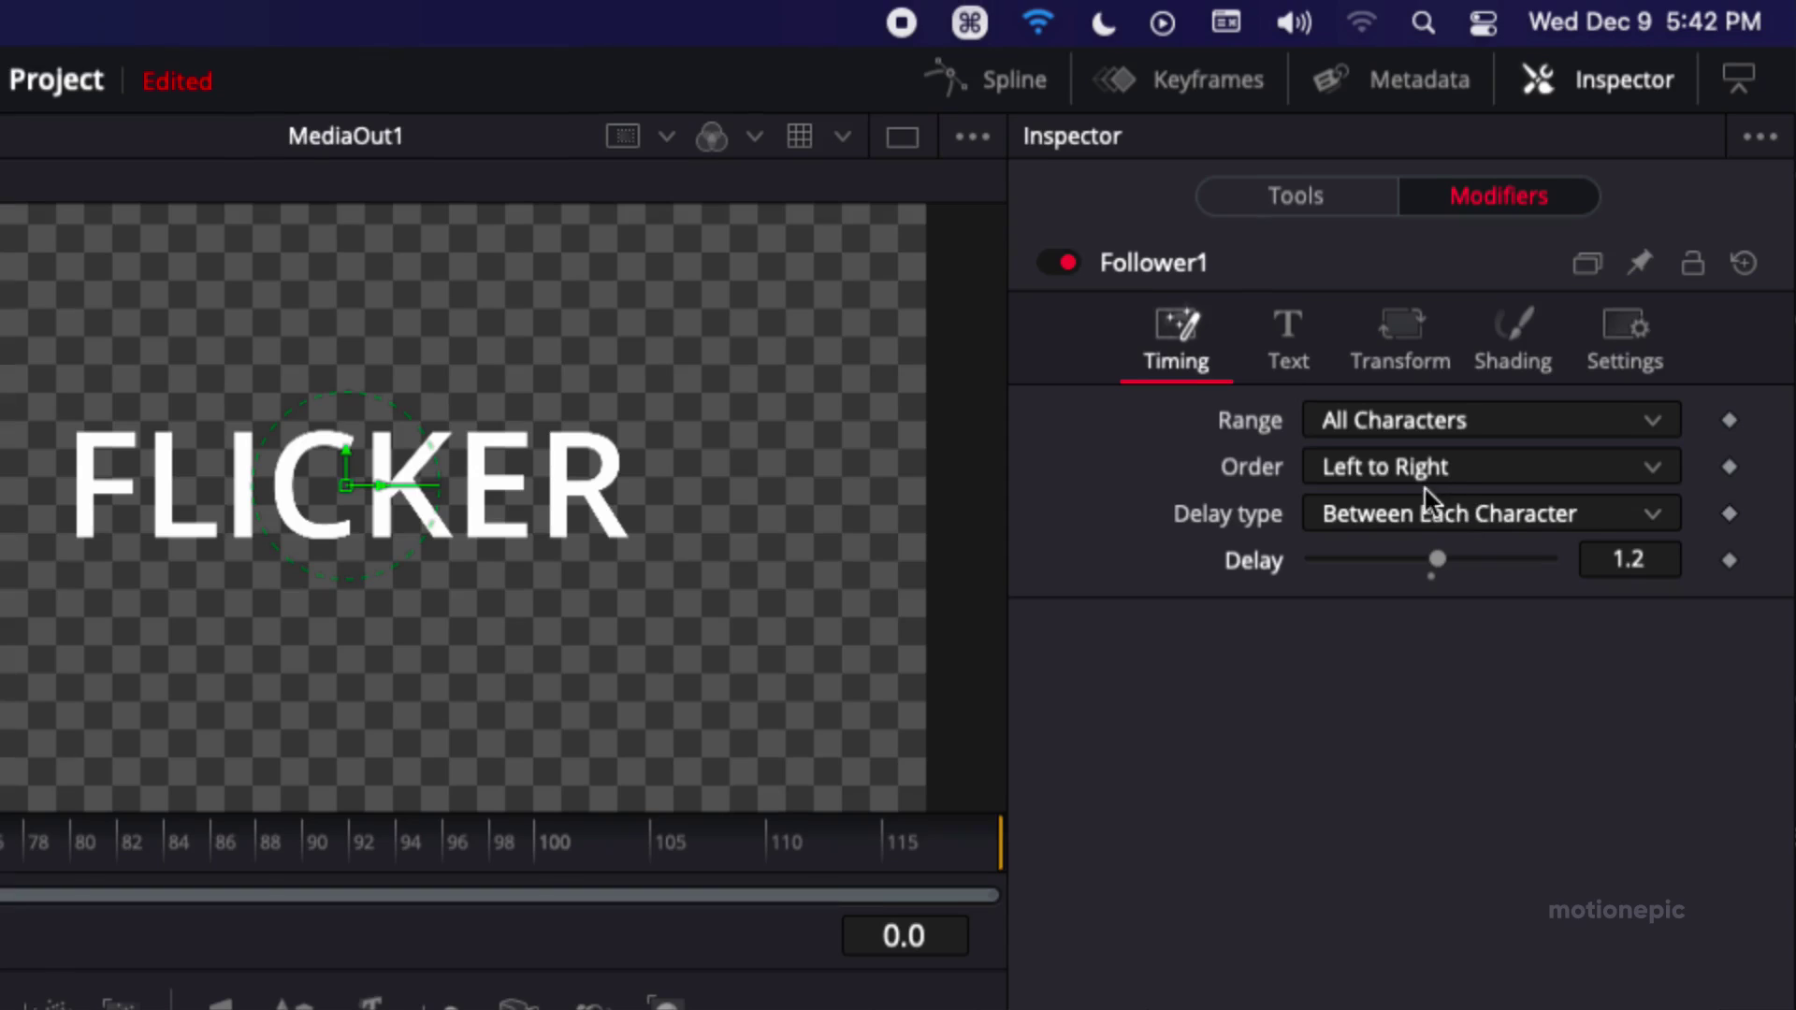
left_click(1379, 468)
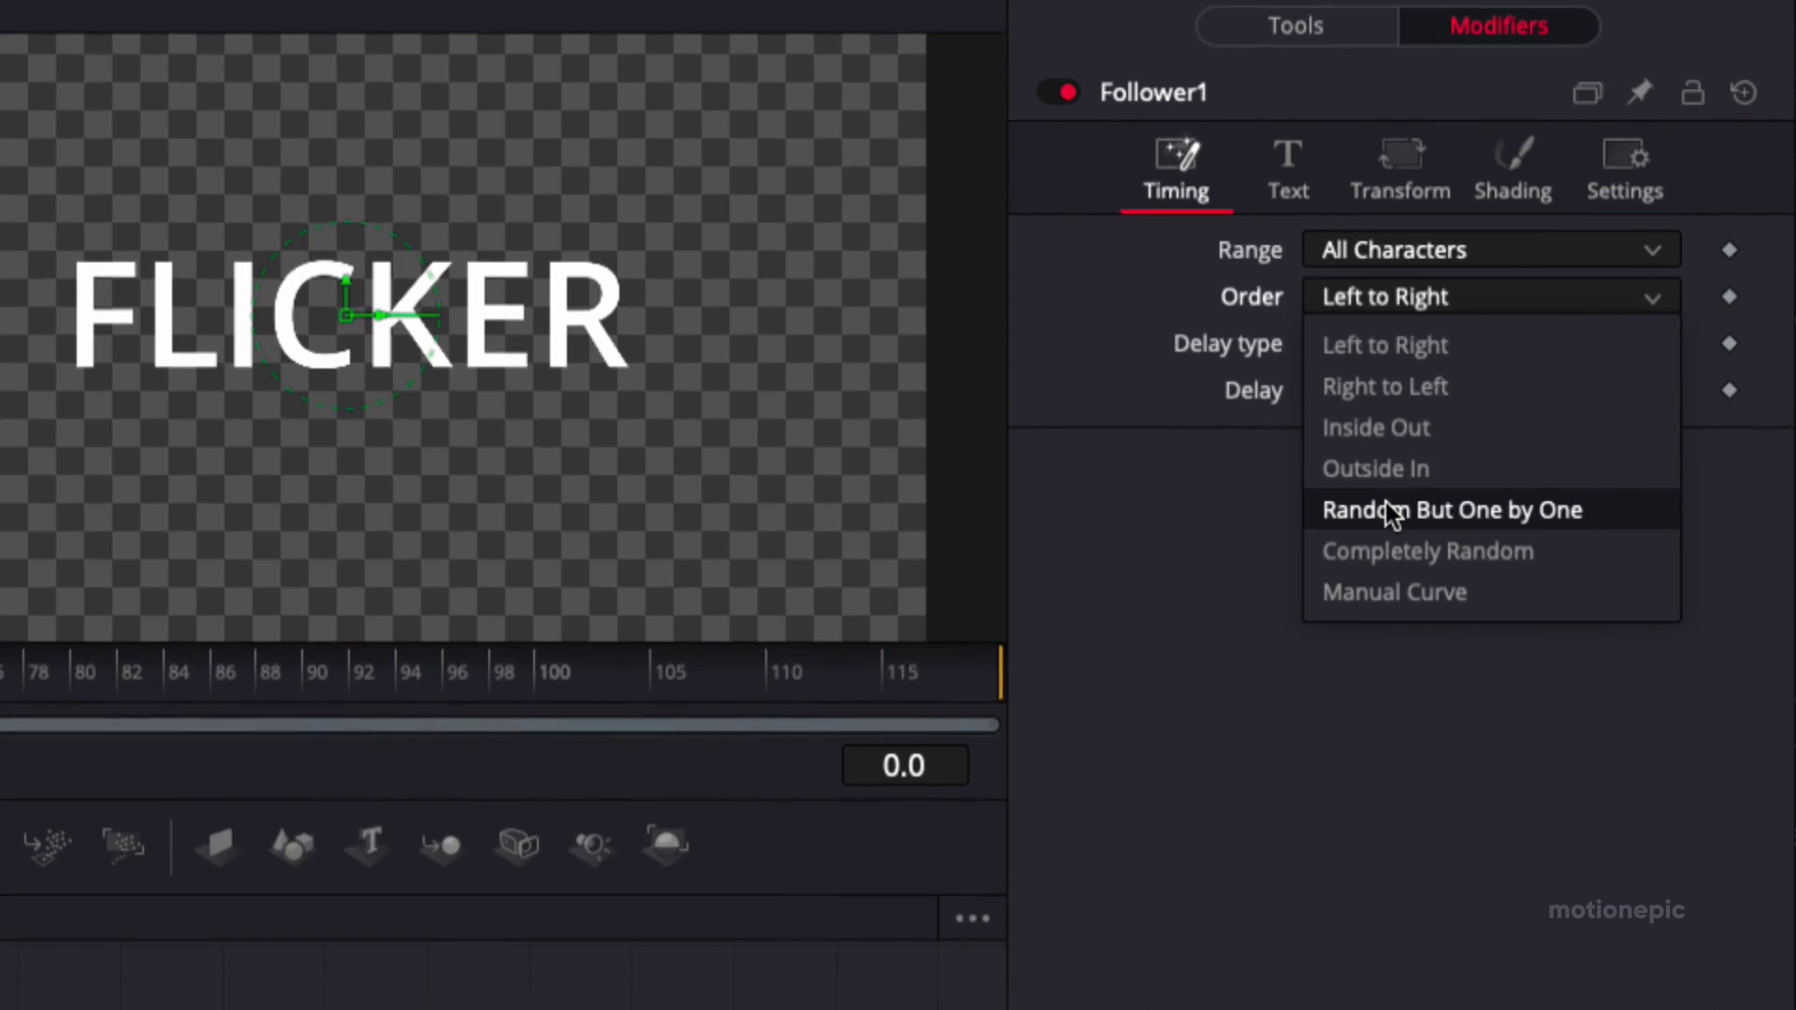
left_click(1386, 685)
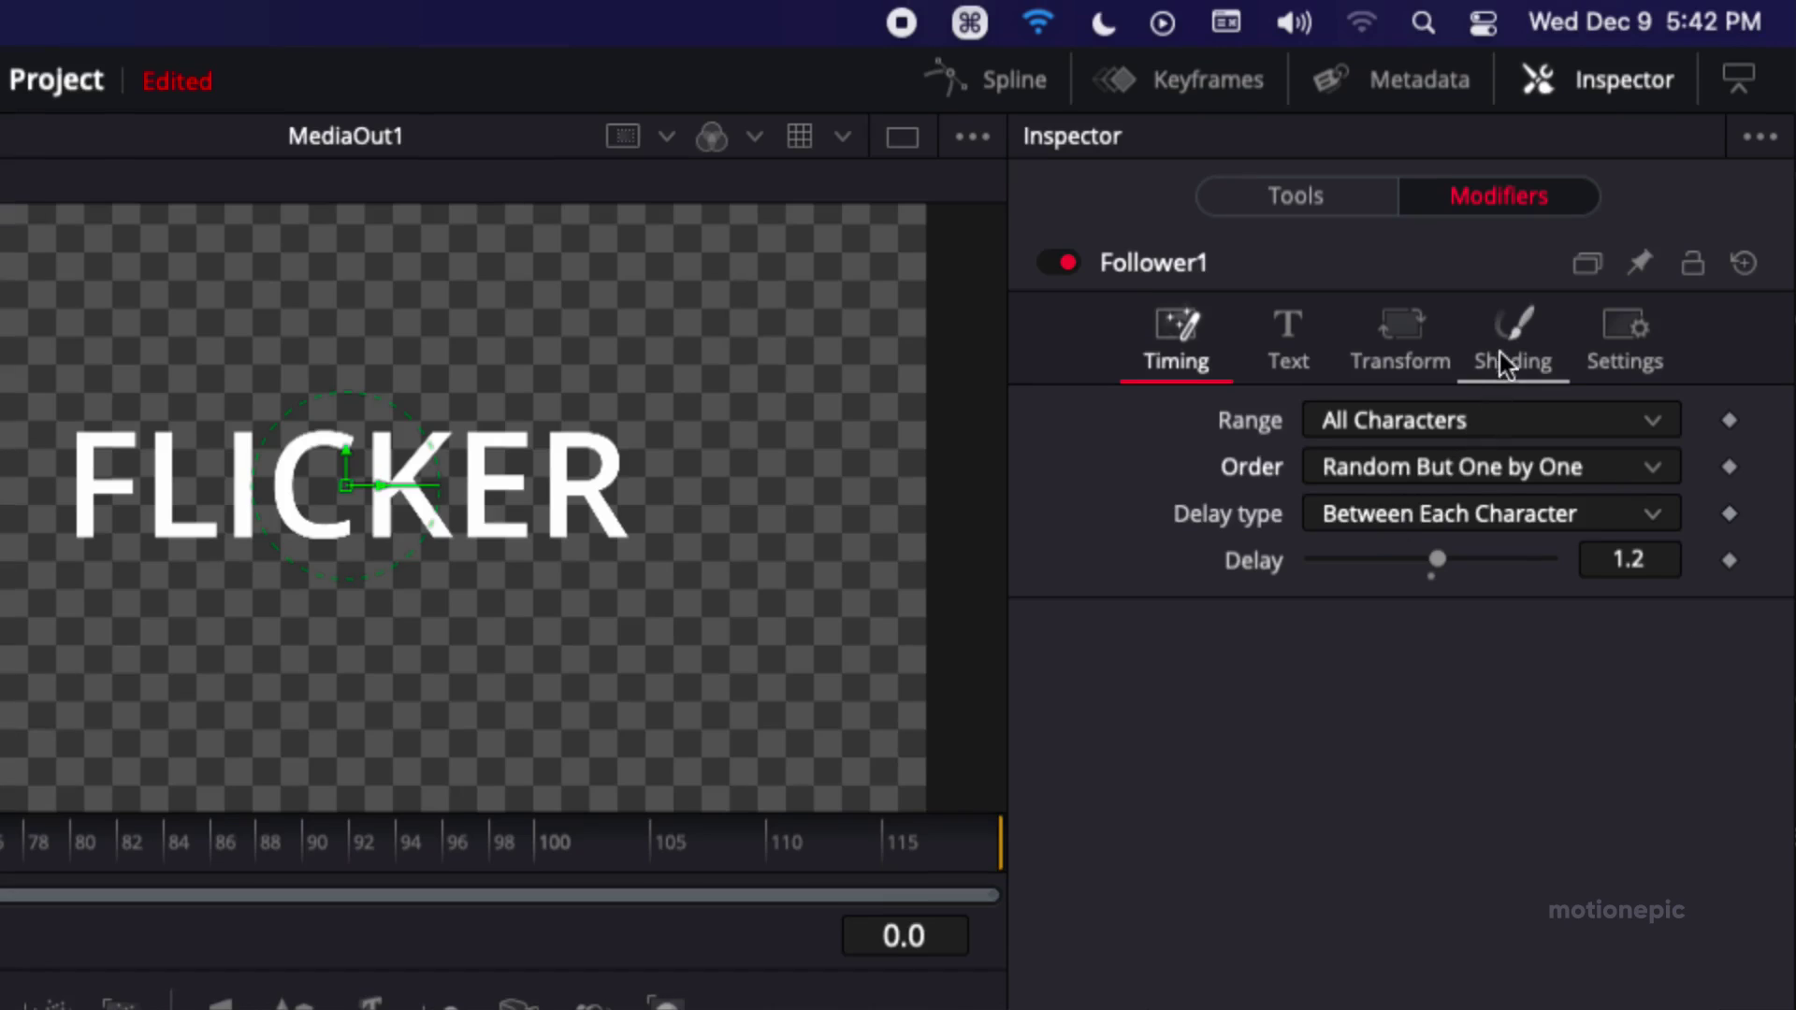
- Keyframe Follower1's Shading Opacity at 1.0 on frame 0
left_click(1501, 180)
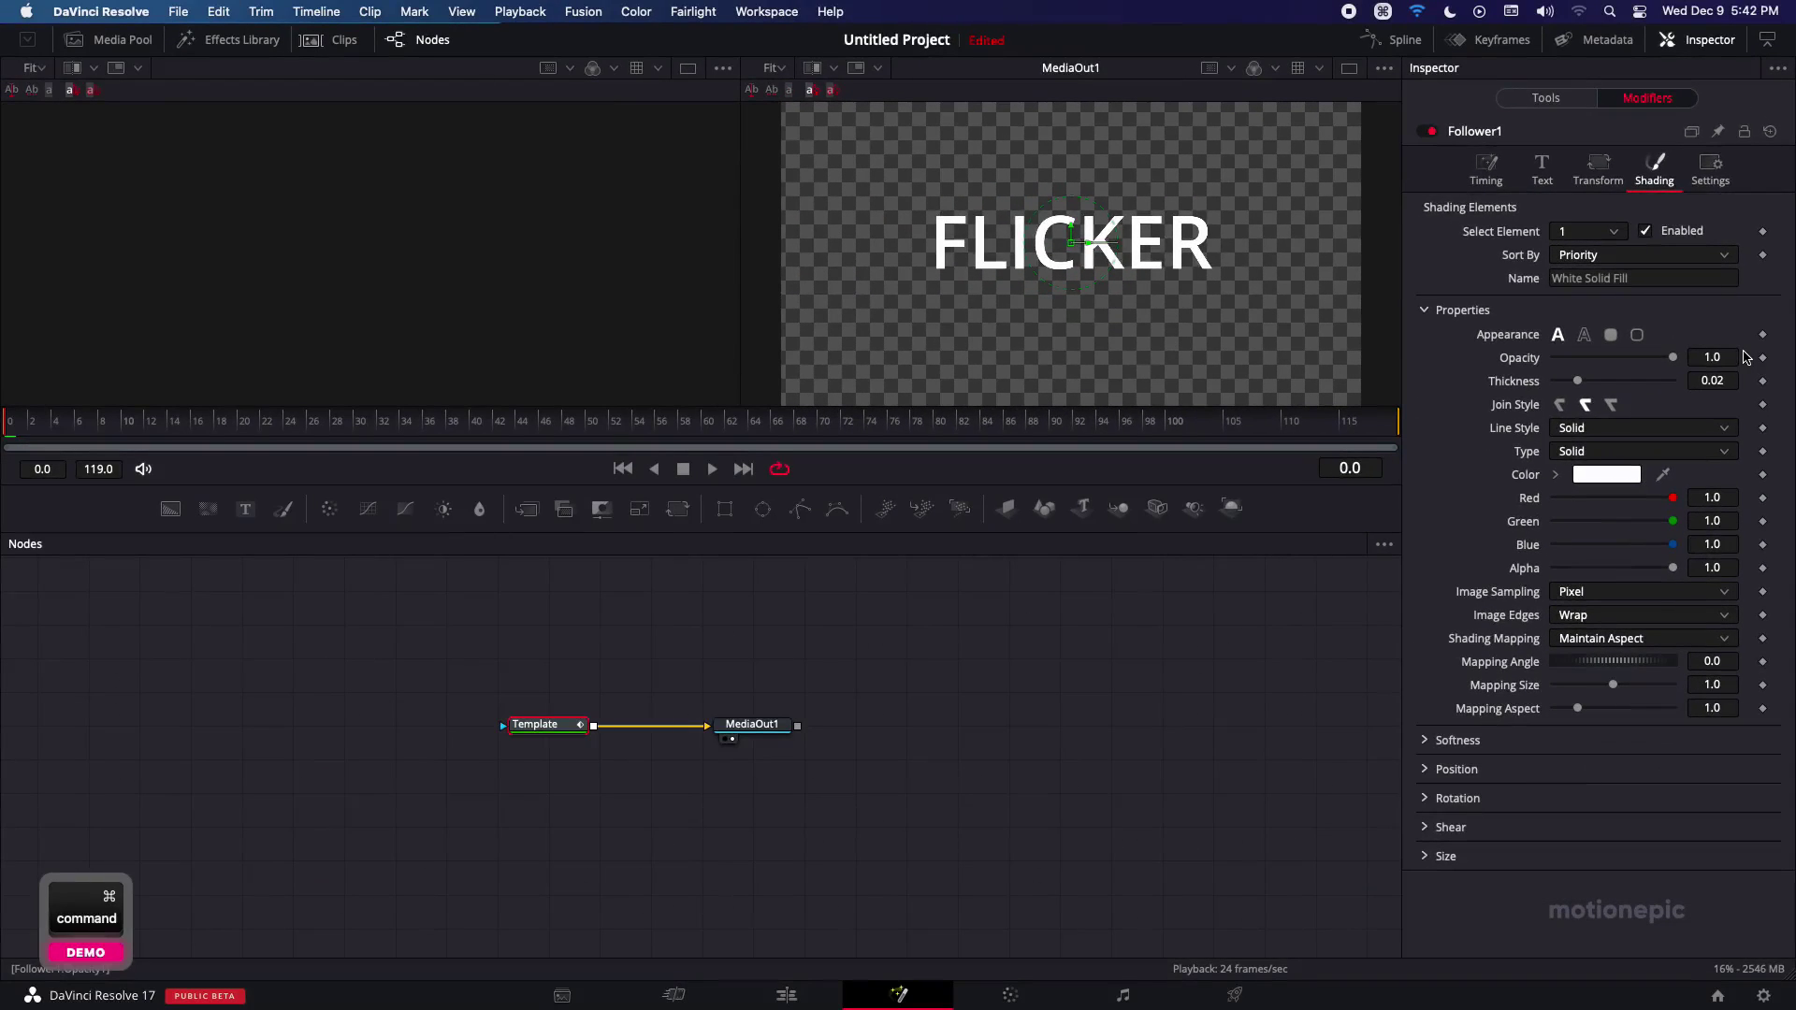
left_click_drag(60, 418, 5, 422)
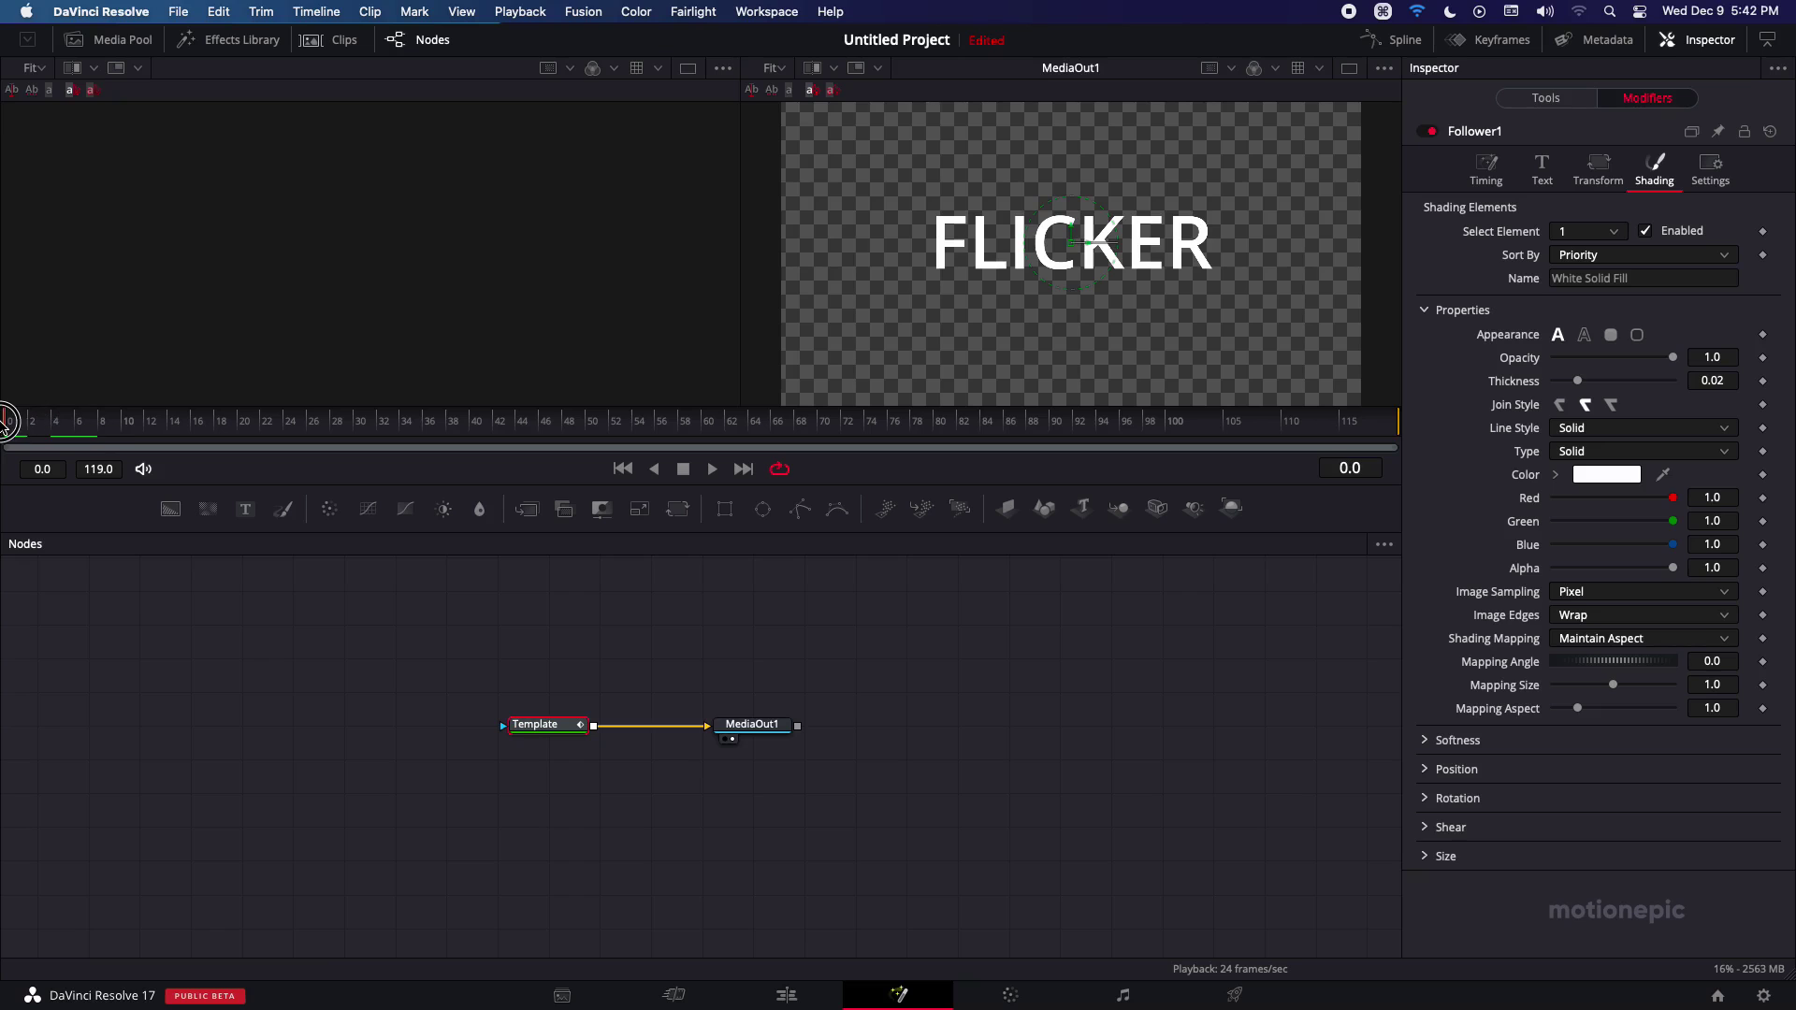
key("super")
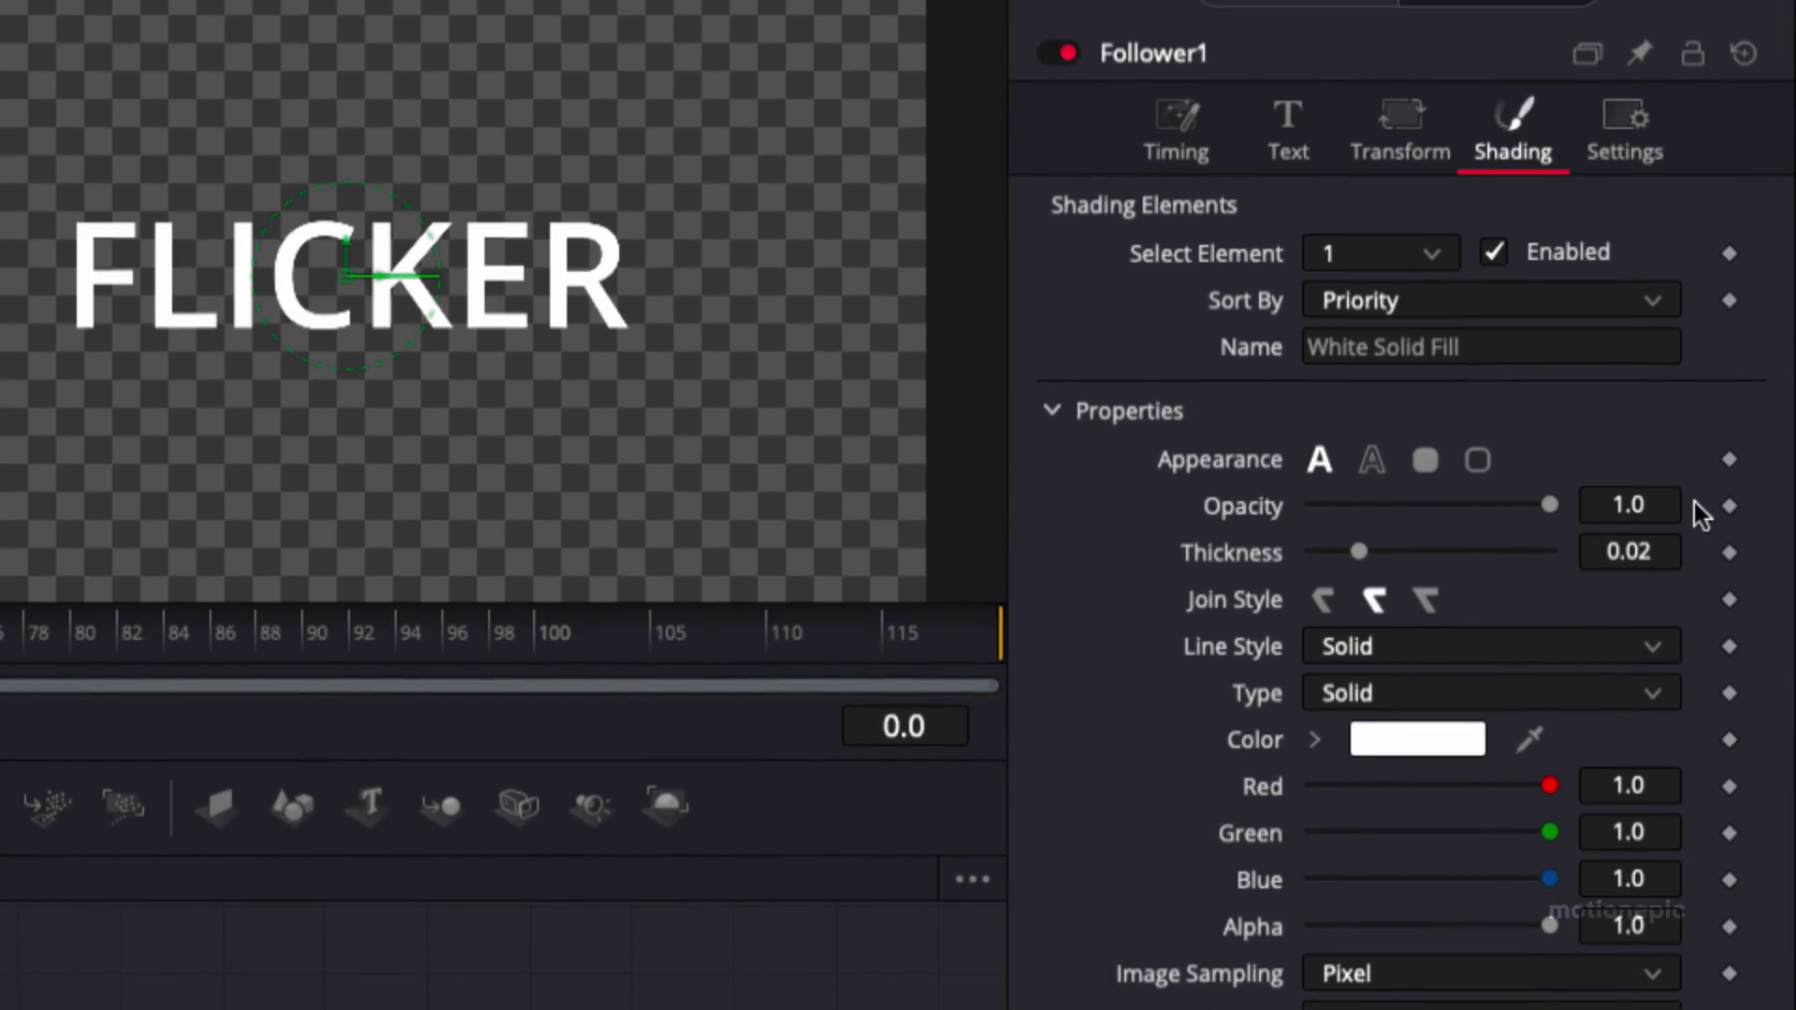
left_click(1729, 565)
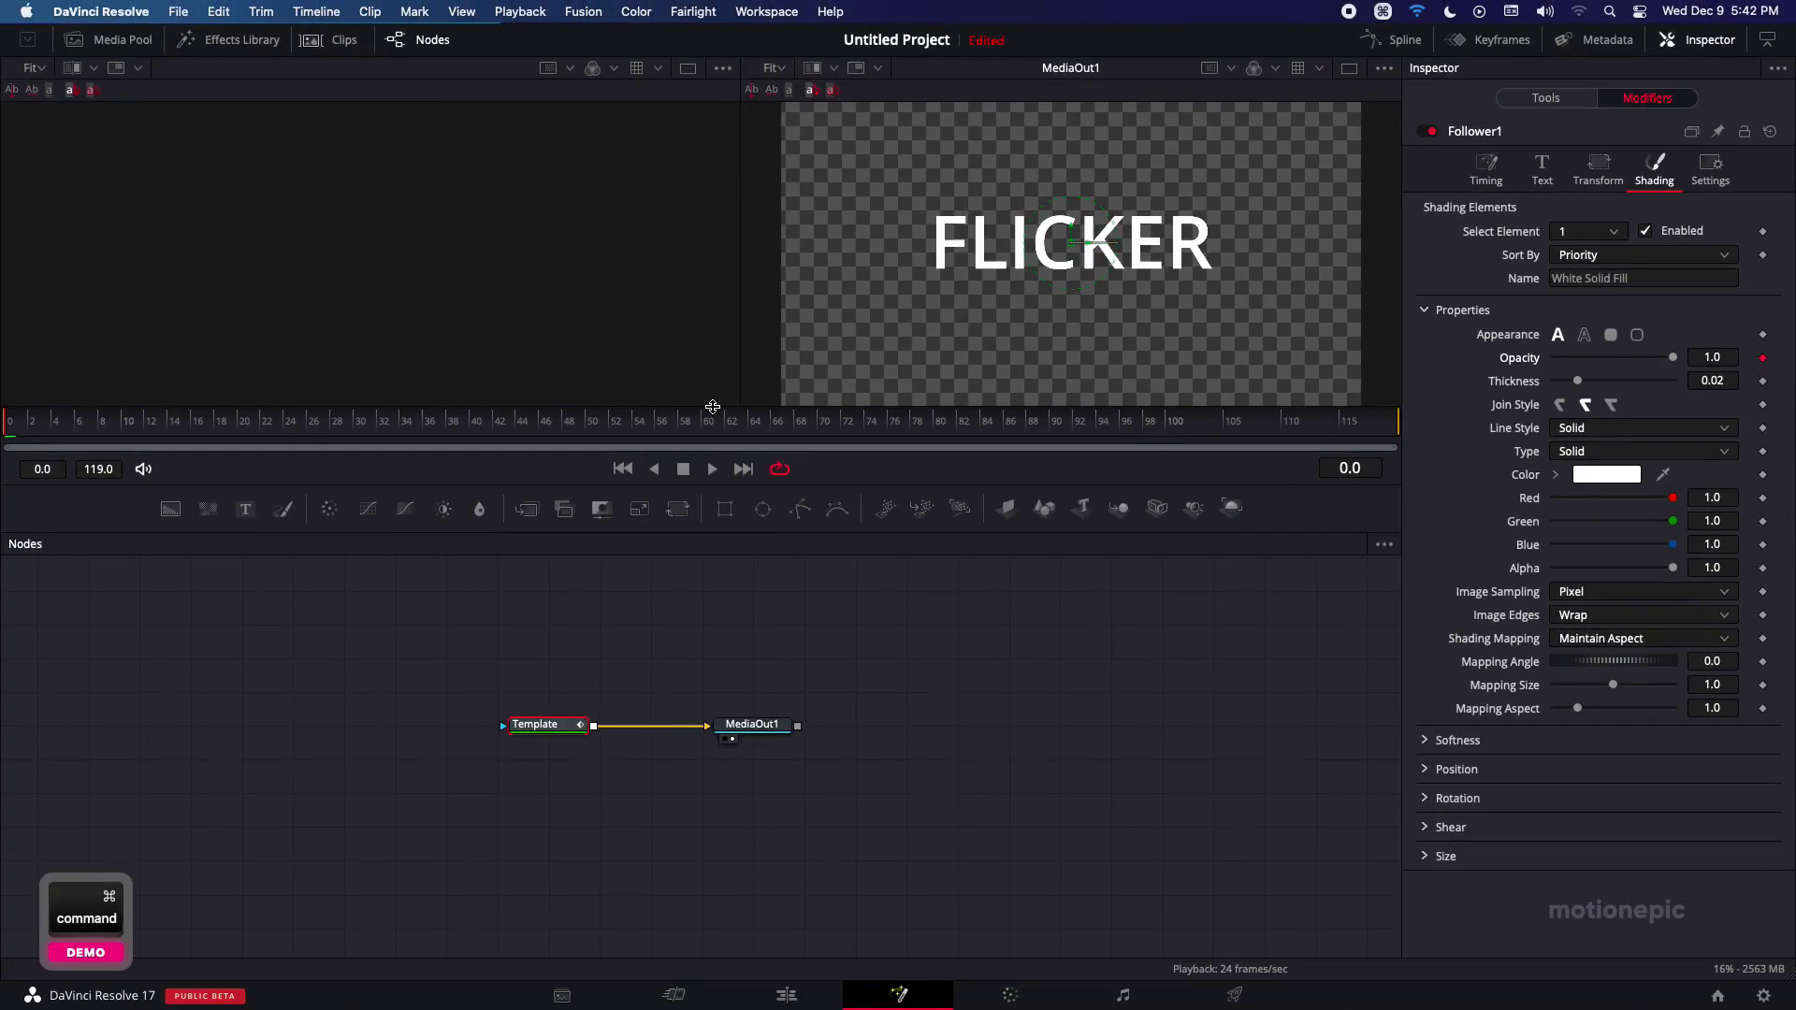
- Key the letters' opacity to 0.0 at frame 4, 0.677 at frame 8, 0.102 at frame 12
left_click(50, 428)
left_click_drag(50, 428, 56, 428)
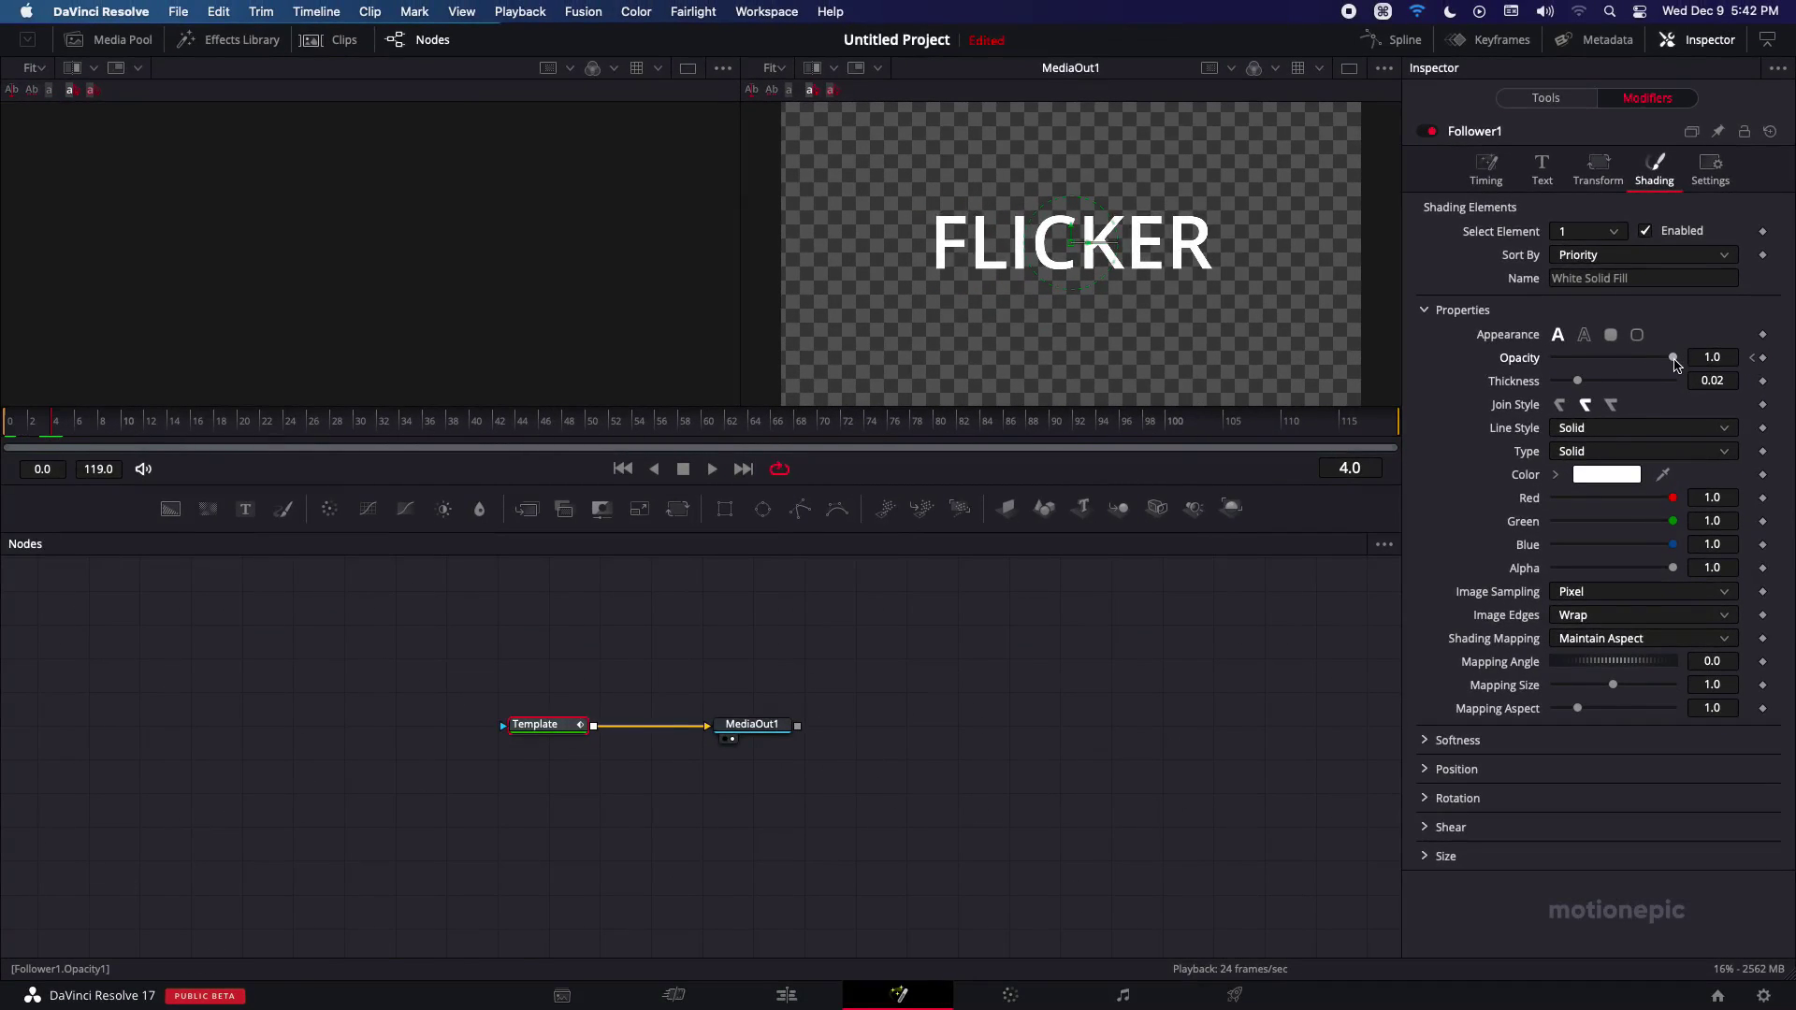
left_click_drag(1674, 363, 1553, 361)
left_click_drag(89, 428, 102, 428)
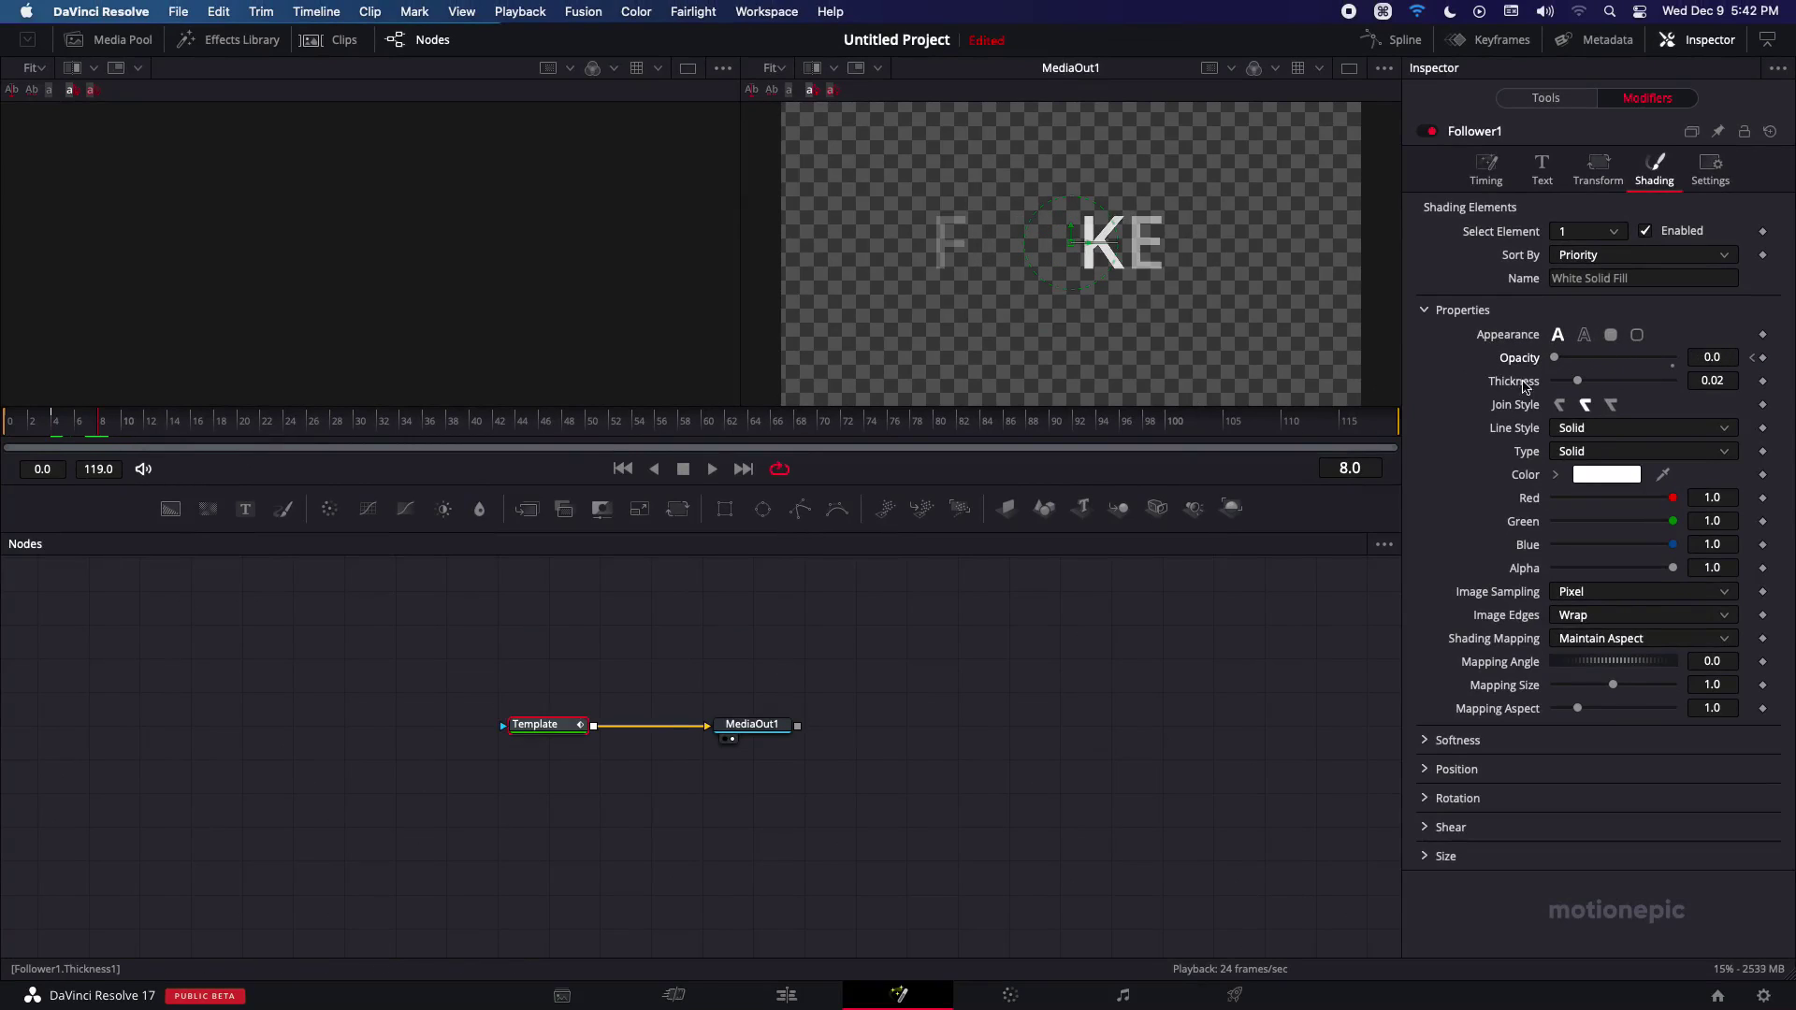
left_click_drag(1558, 361, 1637, 360)
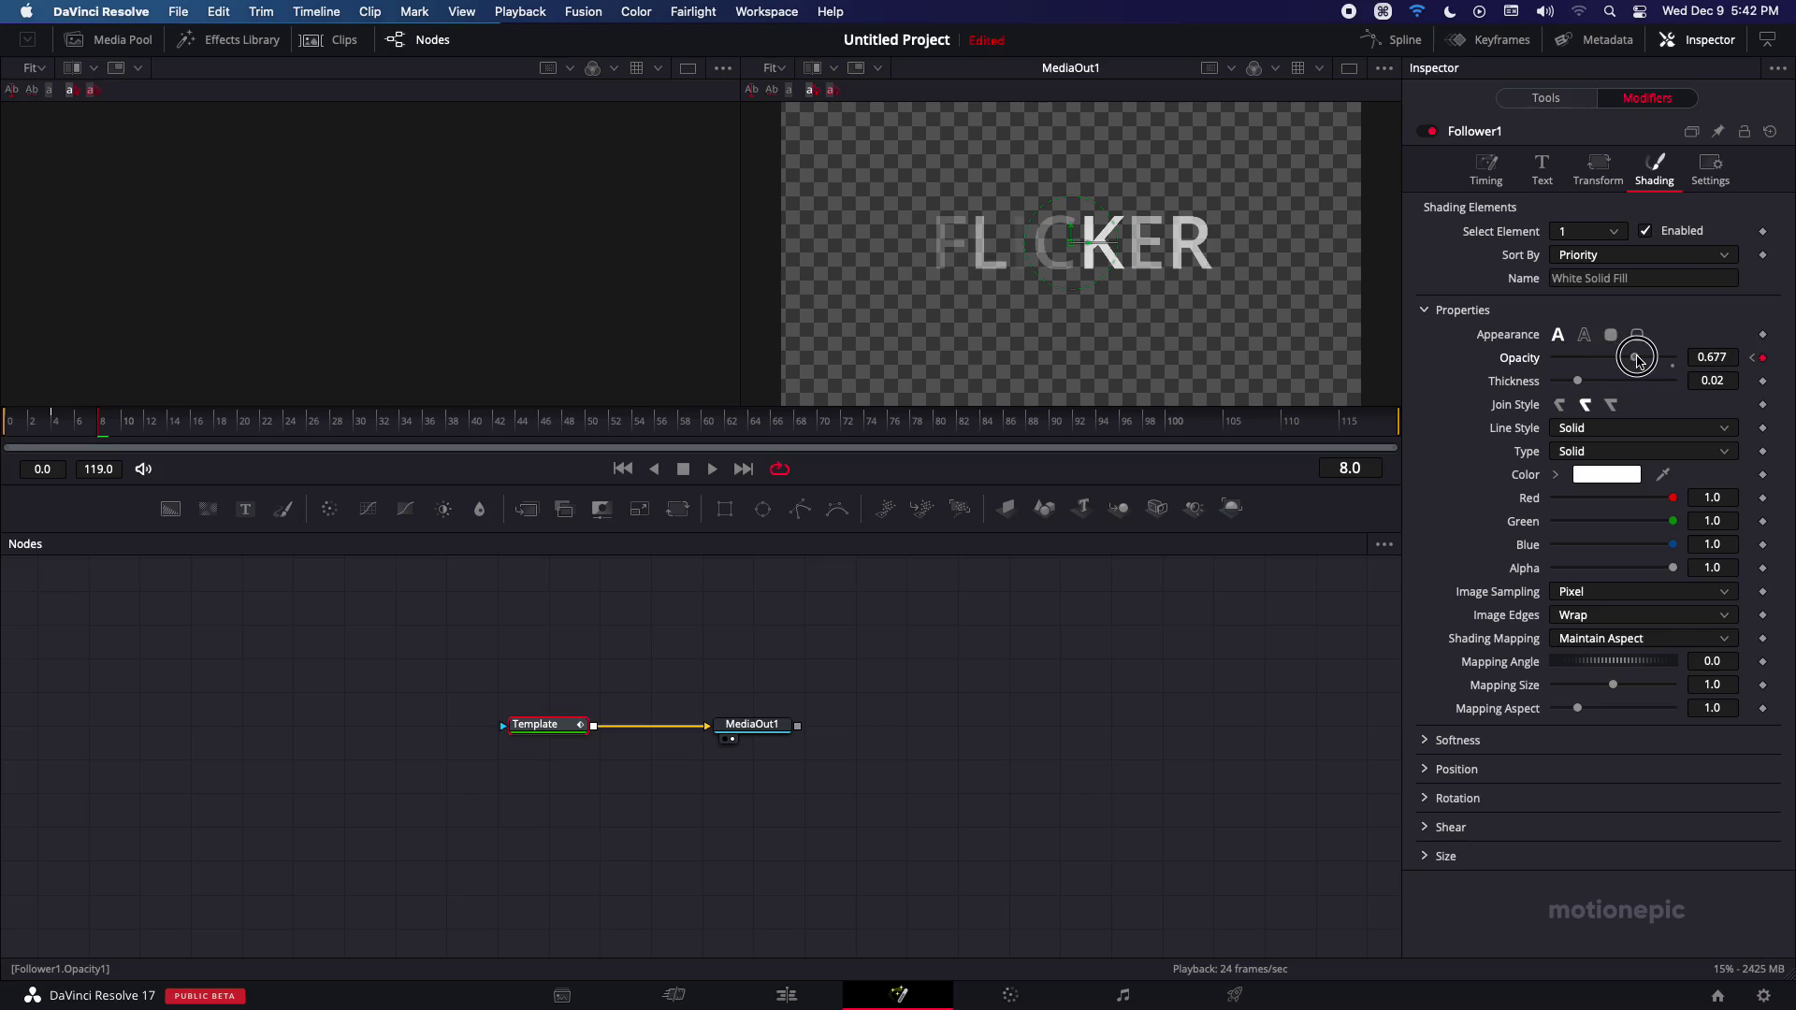
left_click_drag(120, 432, 144, 423)
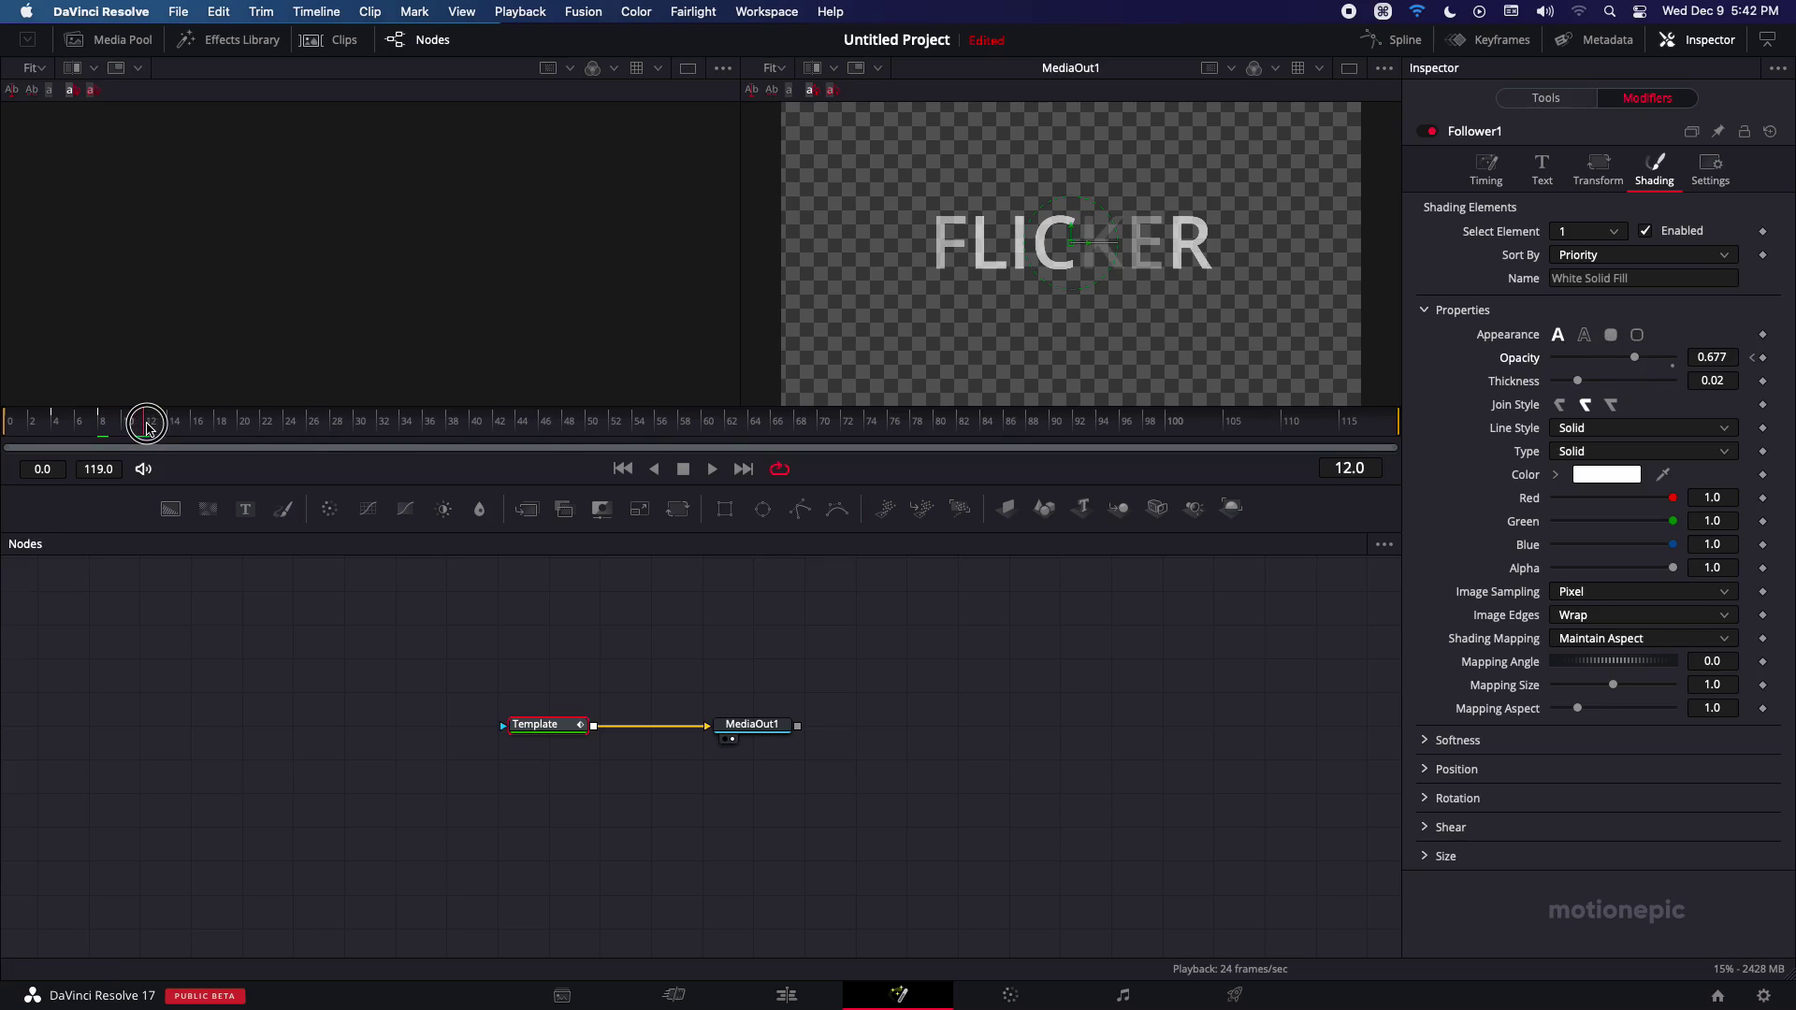
left_click_drag(1633, 361, 1566, 361)
- Key opacity 1.0 at frame 16 and 0.1 at frame 20, then play the flicker from frame 0
left_click_drag(207, 436, 197, 425)
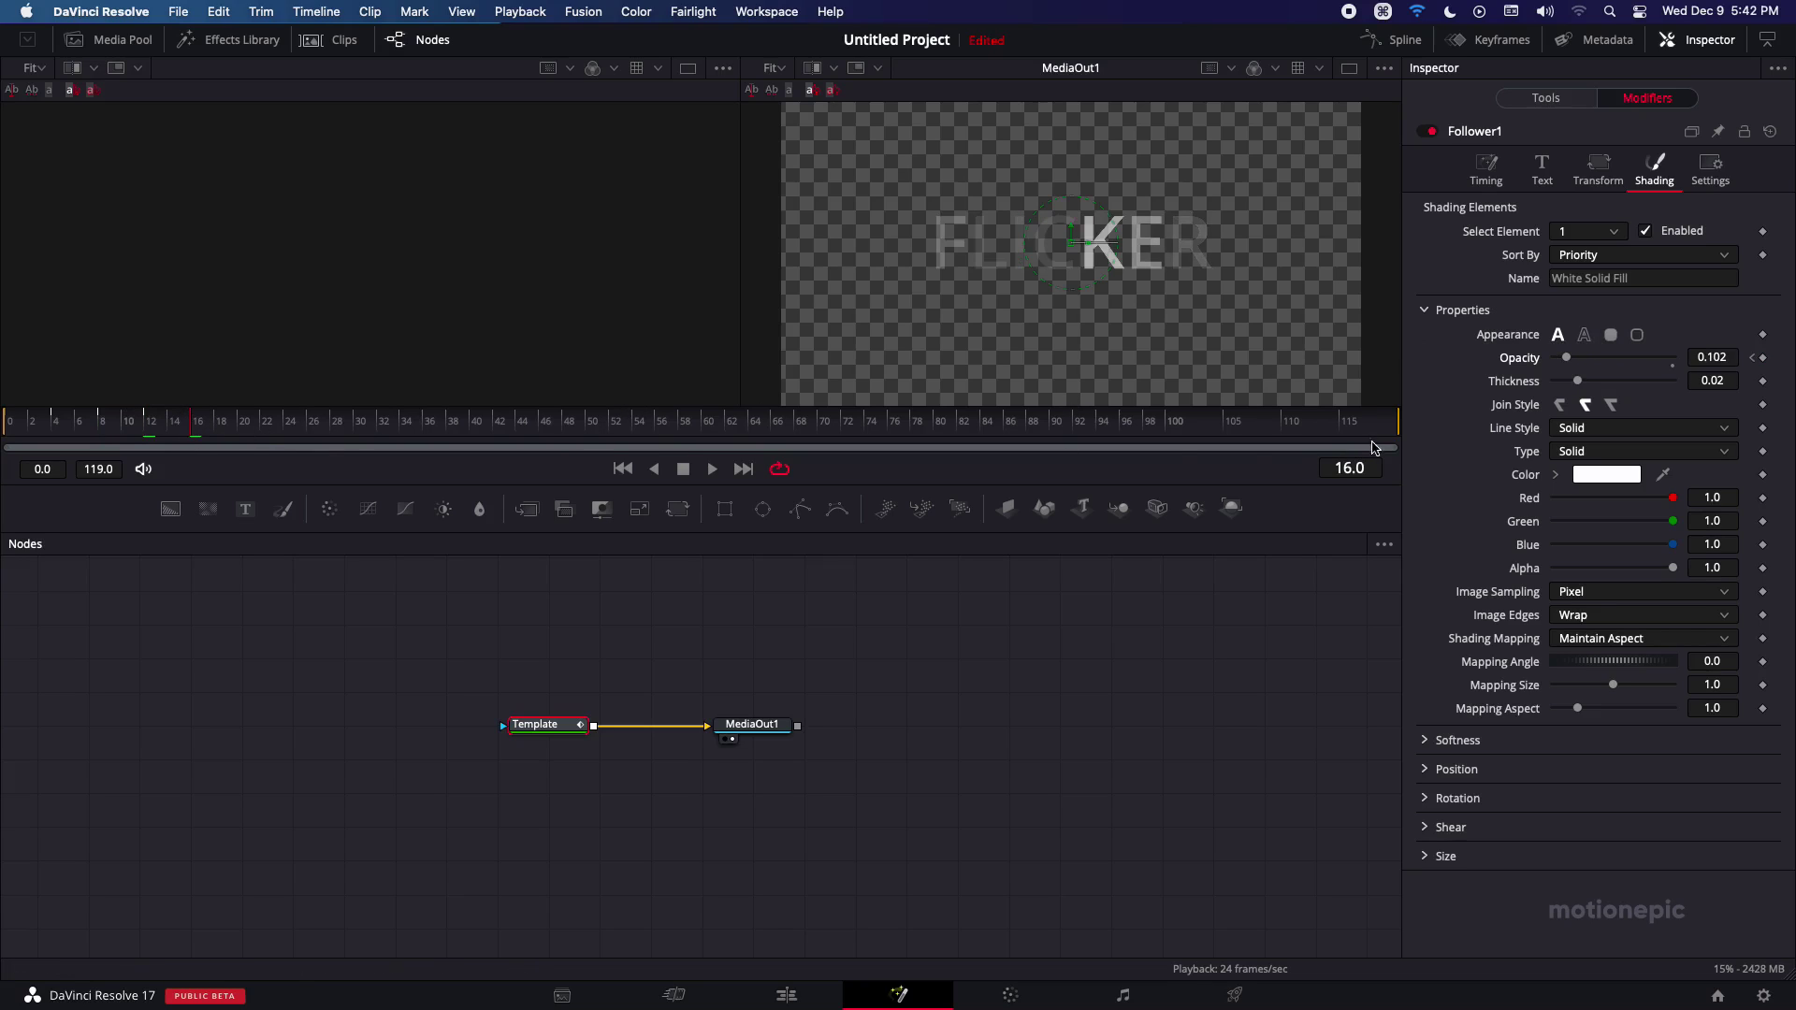
left_click_drag(1567, 361, 1670, 361)
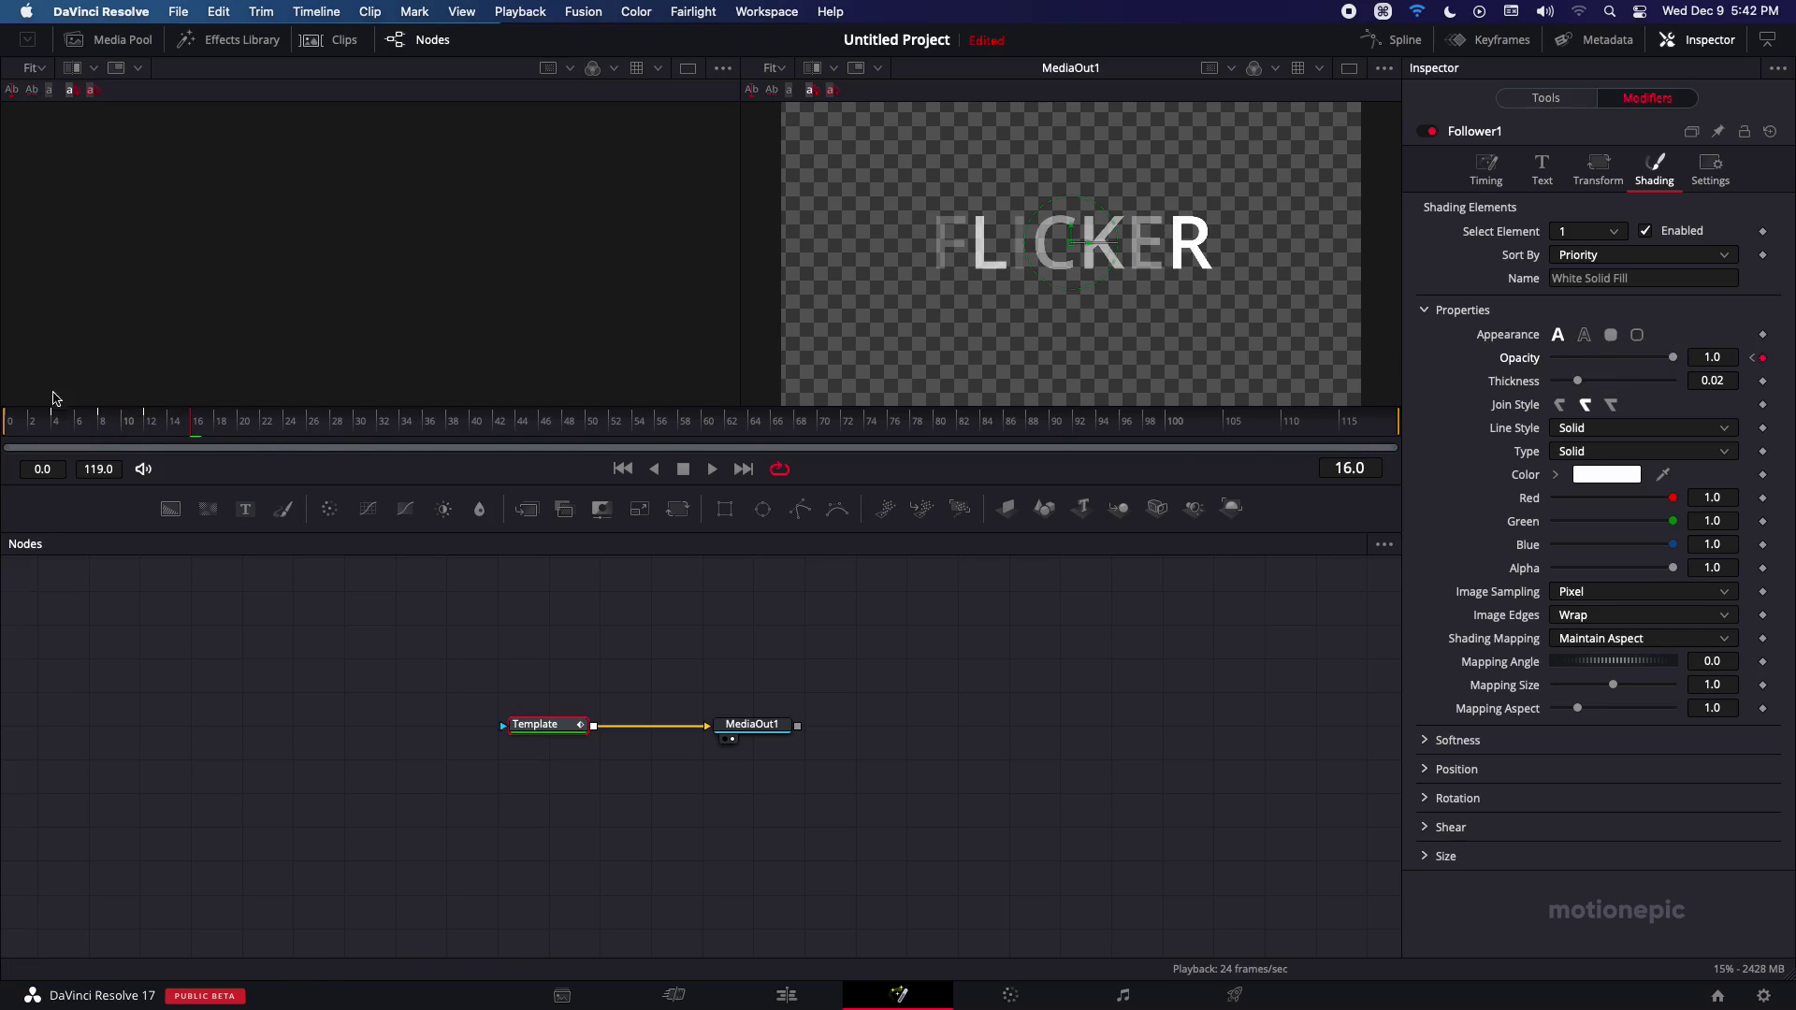
left_click_drag(221, 417, 241, 428)
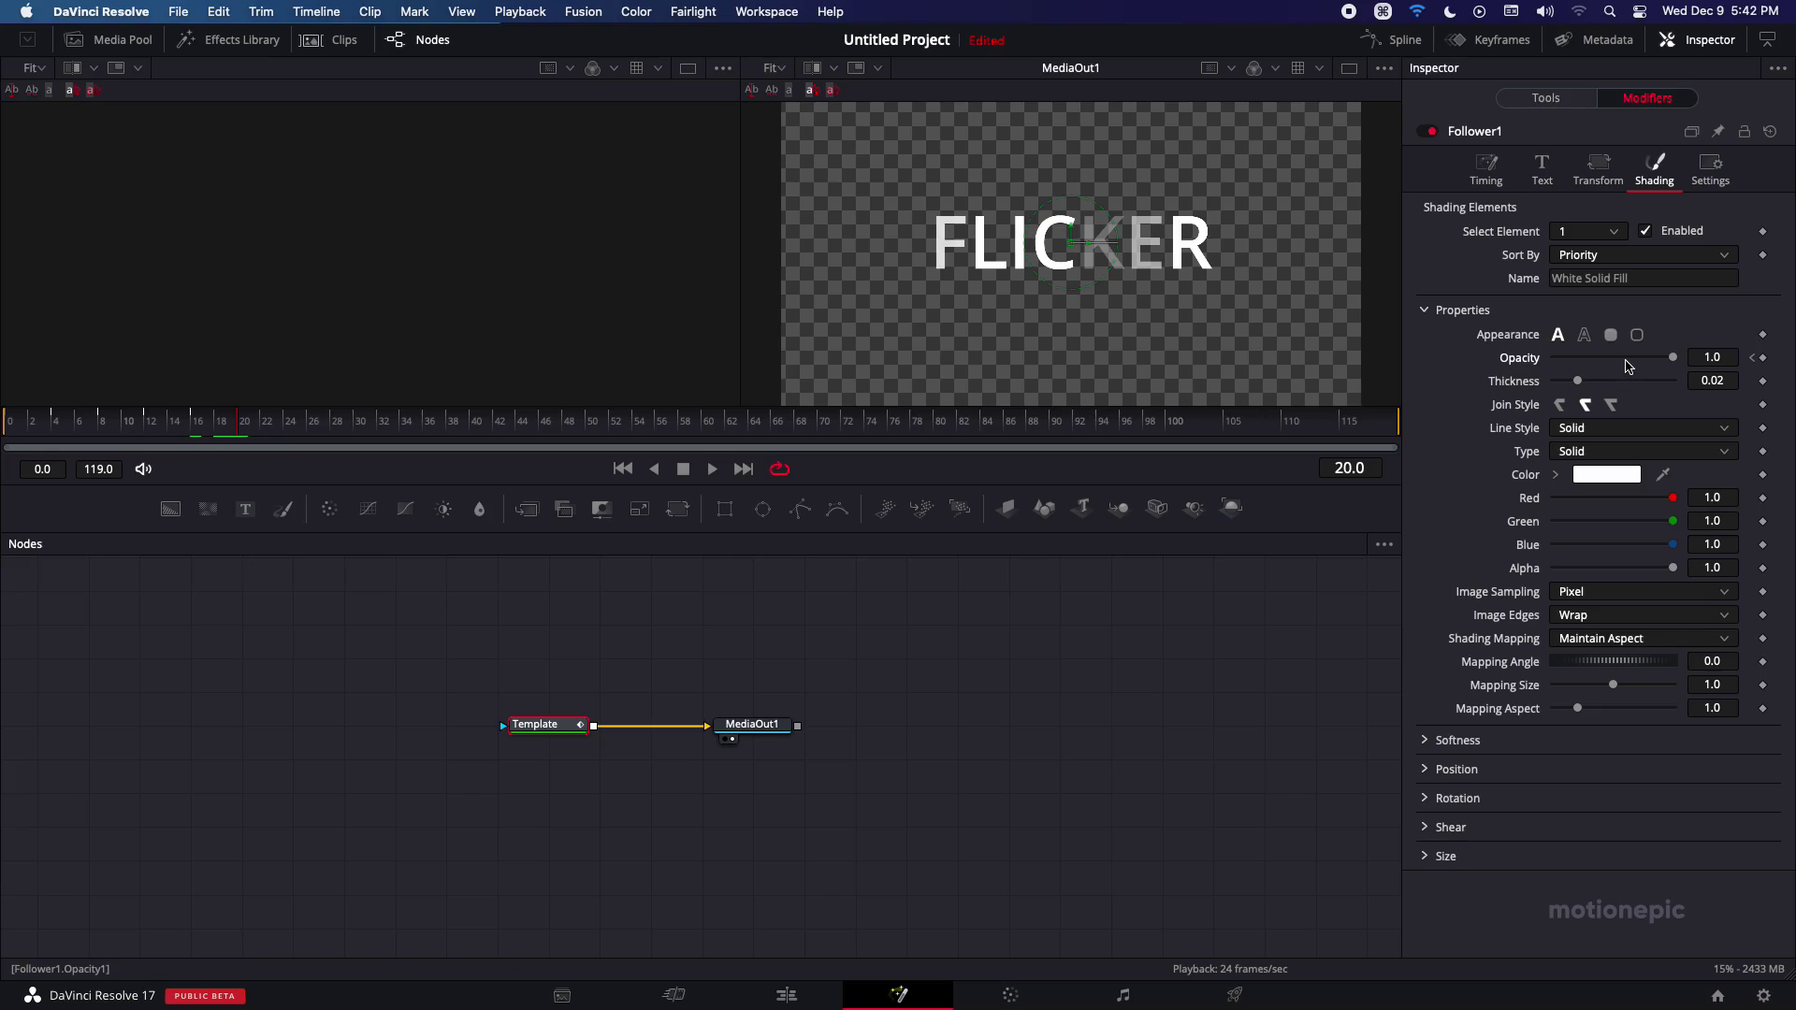
left_click_drag(1595, 363, 1571, 363)
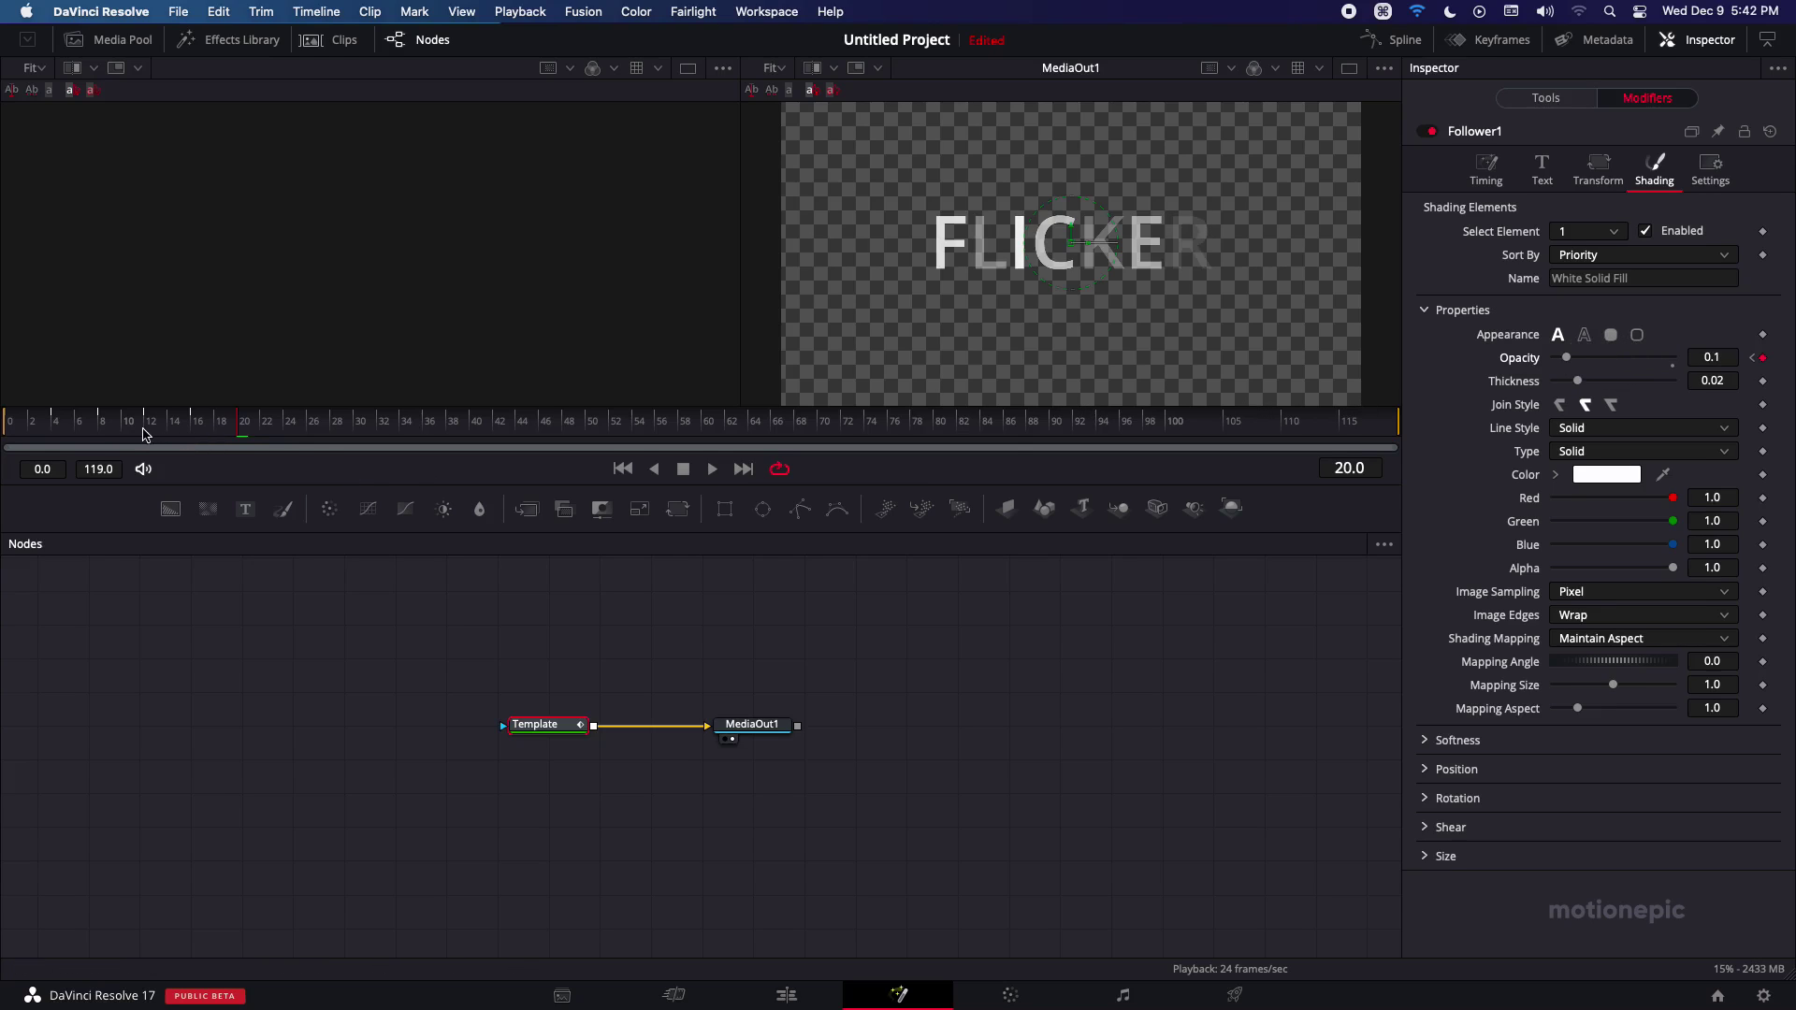
key("Home")
left_click(714, 473)
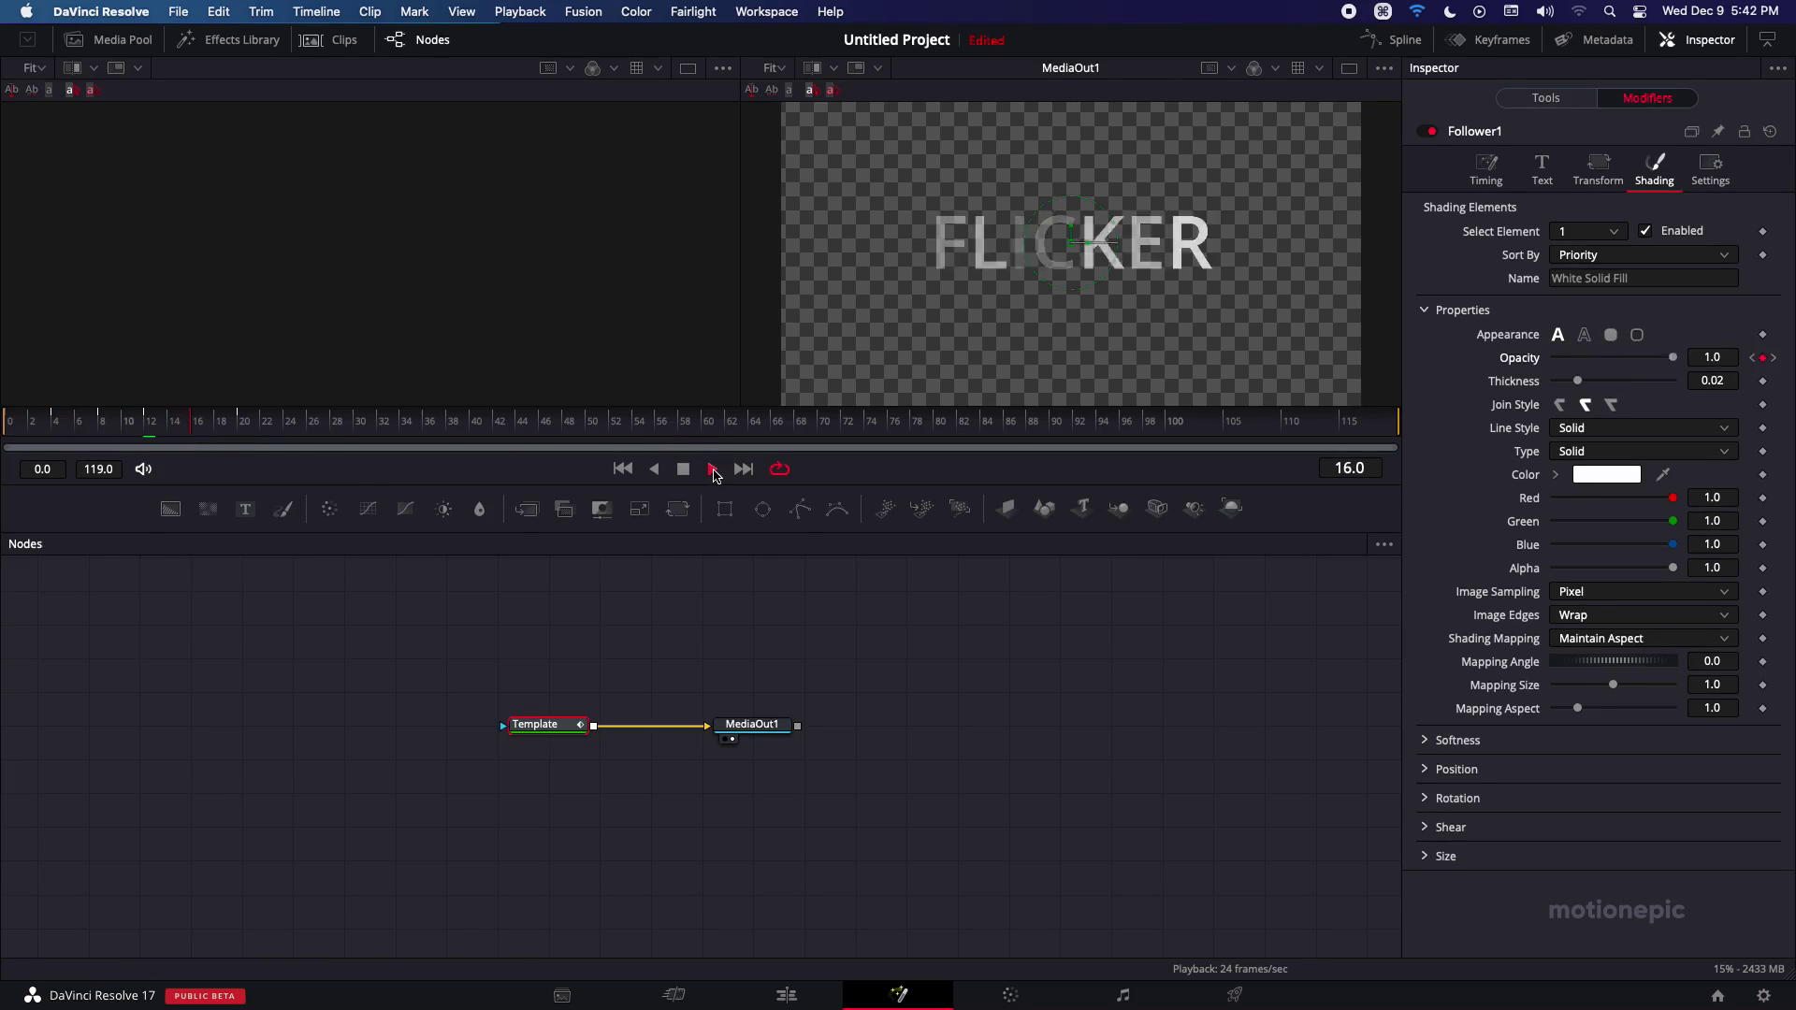
left_click(328, 428)
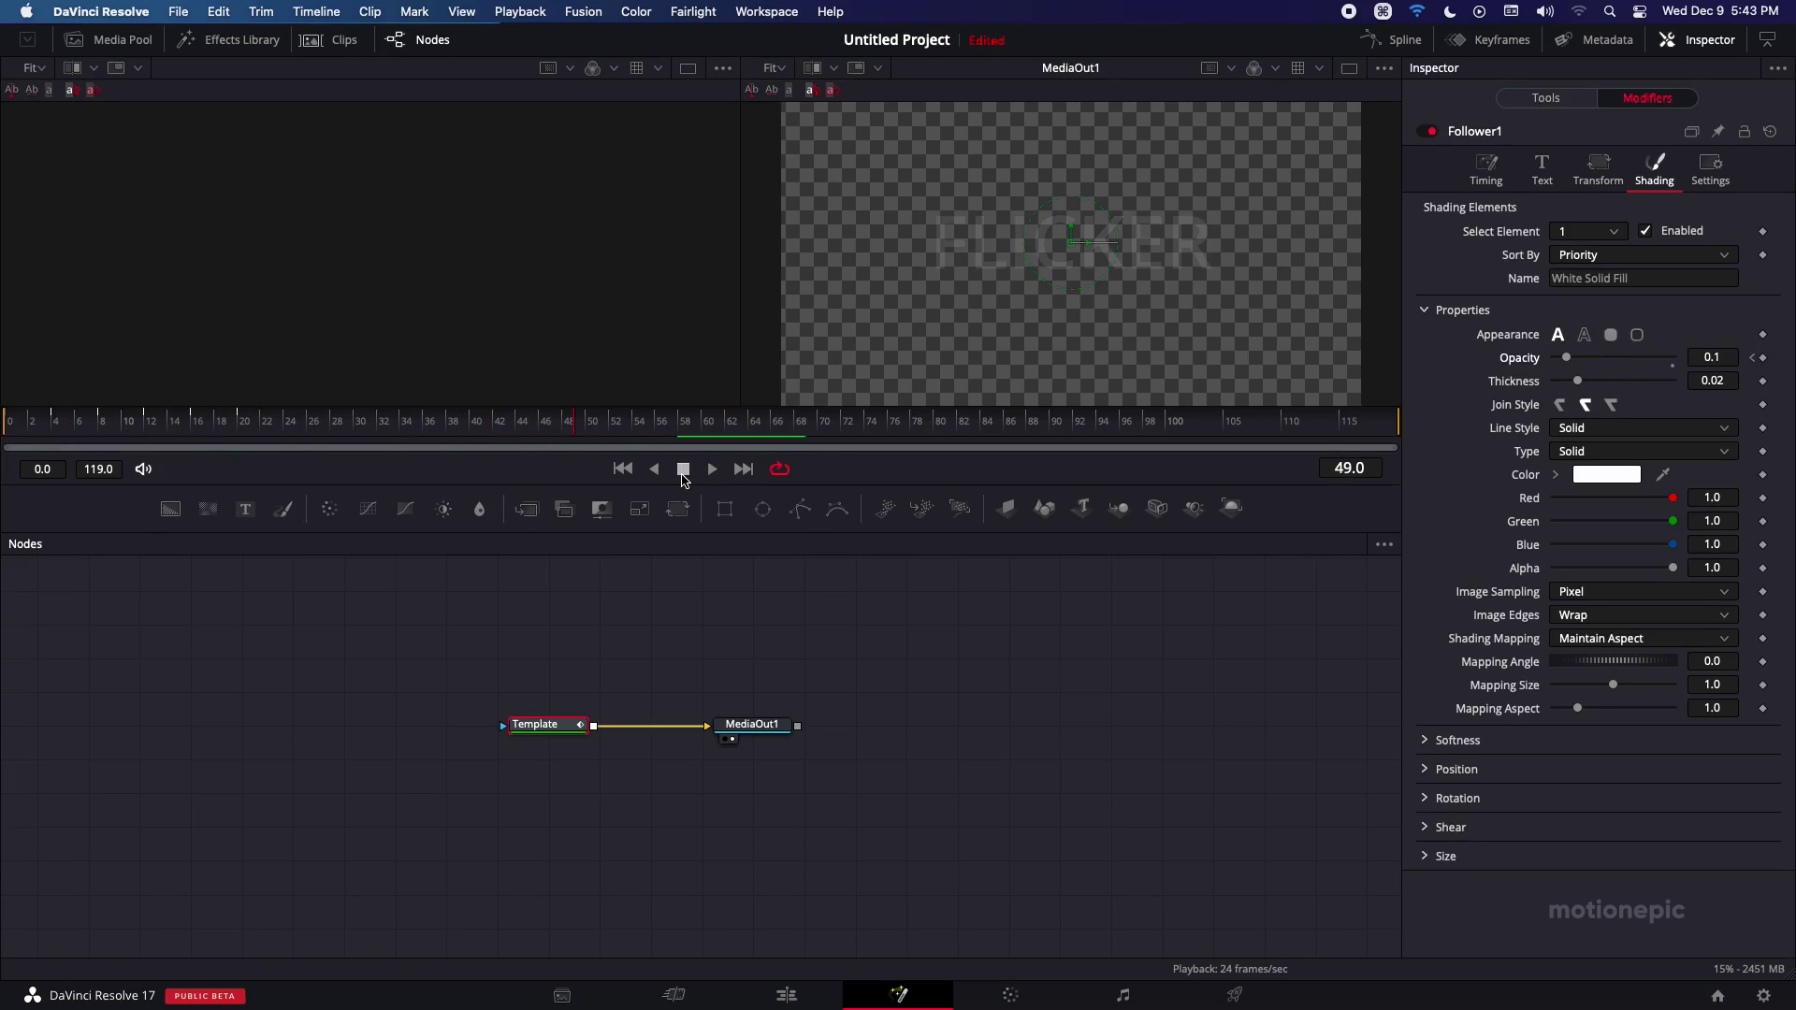
- In the Spline editor, show Follower1's Opacity curve, zoom to fit, and select all its keyframes
left_click(1394, 39)
left_click(771, 639)
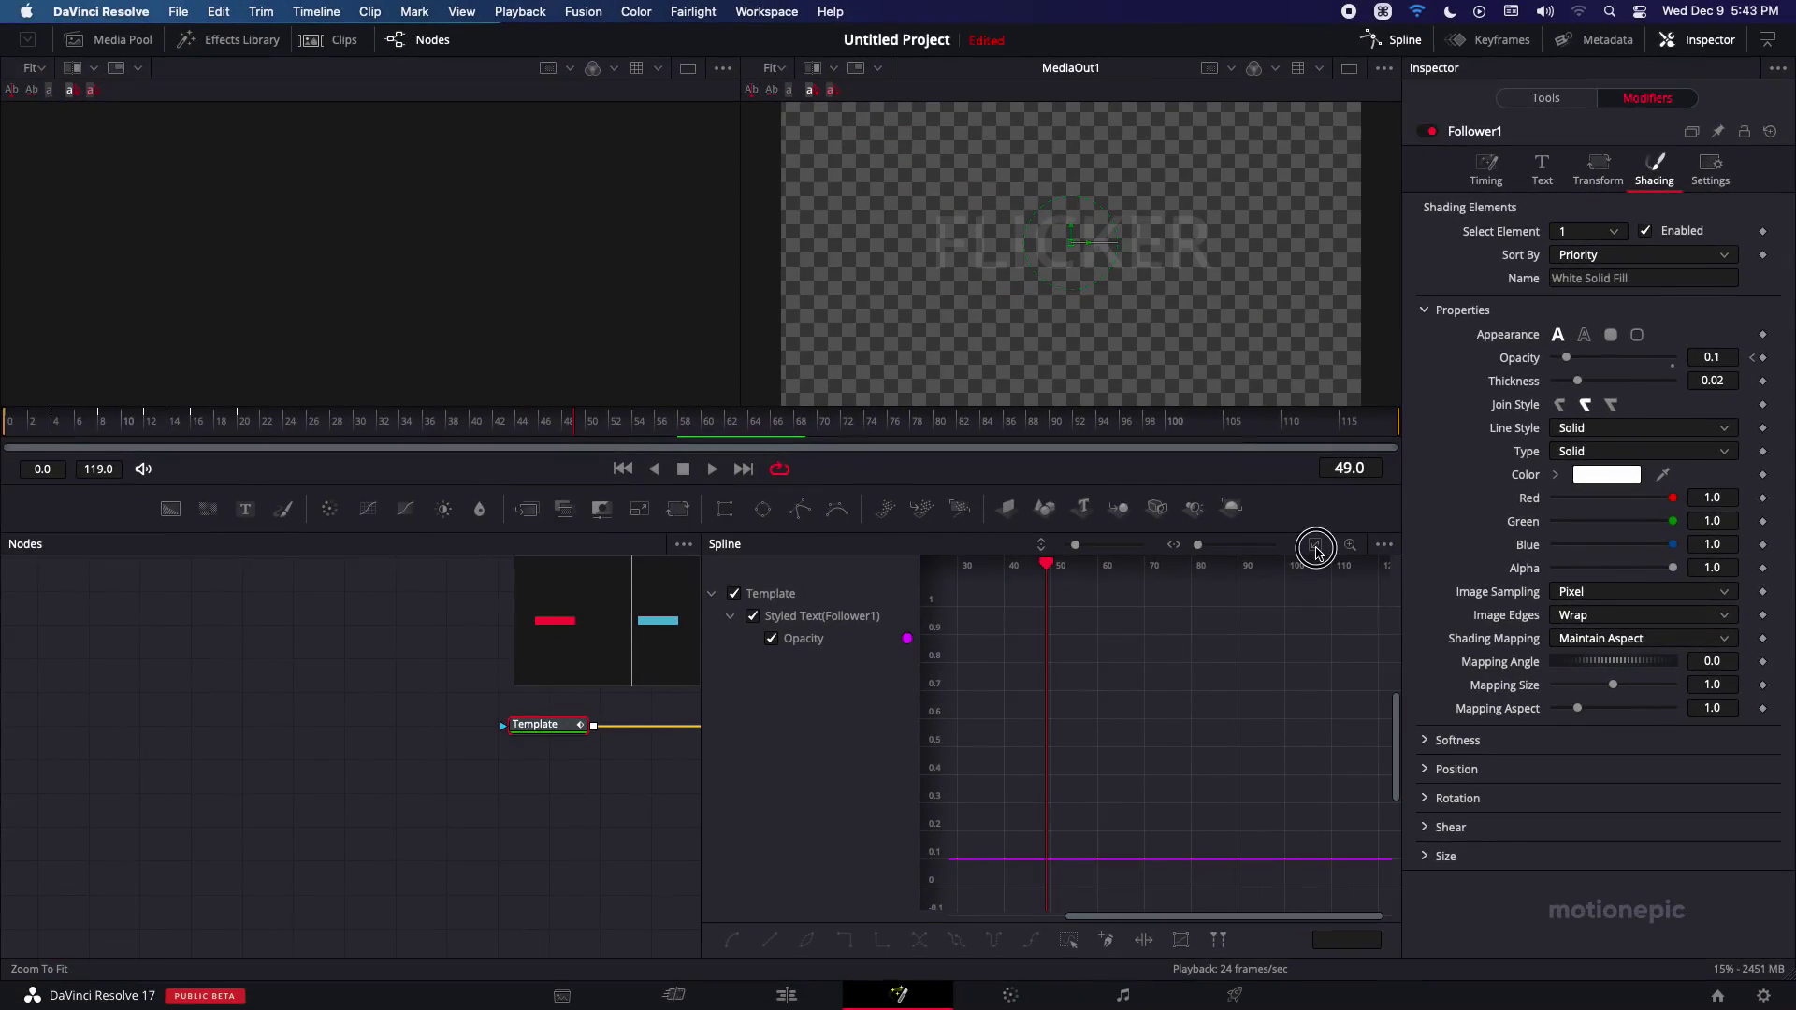
left_click(1315, 544)
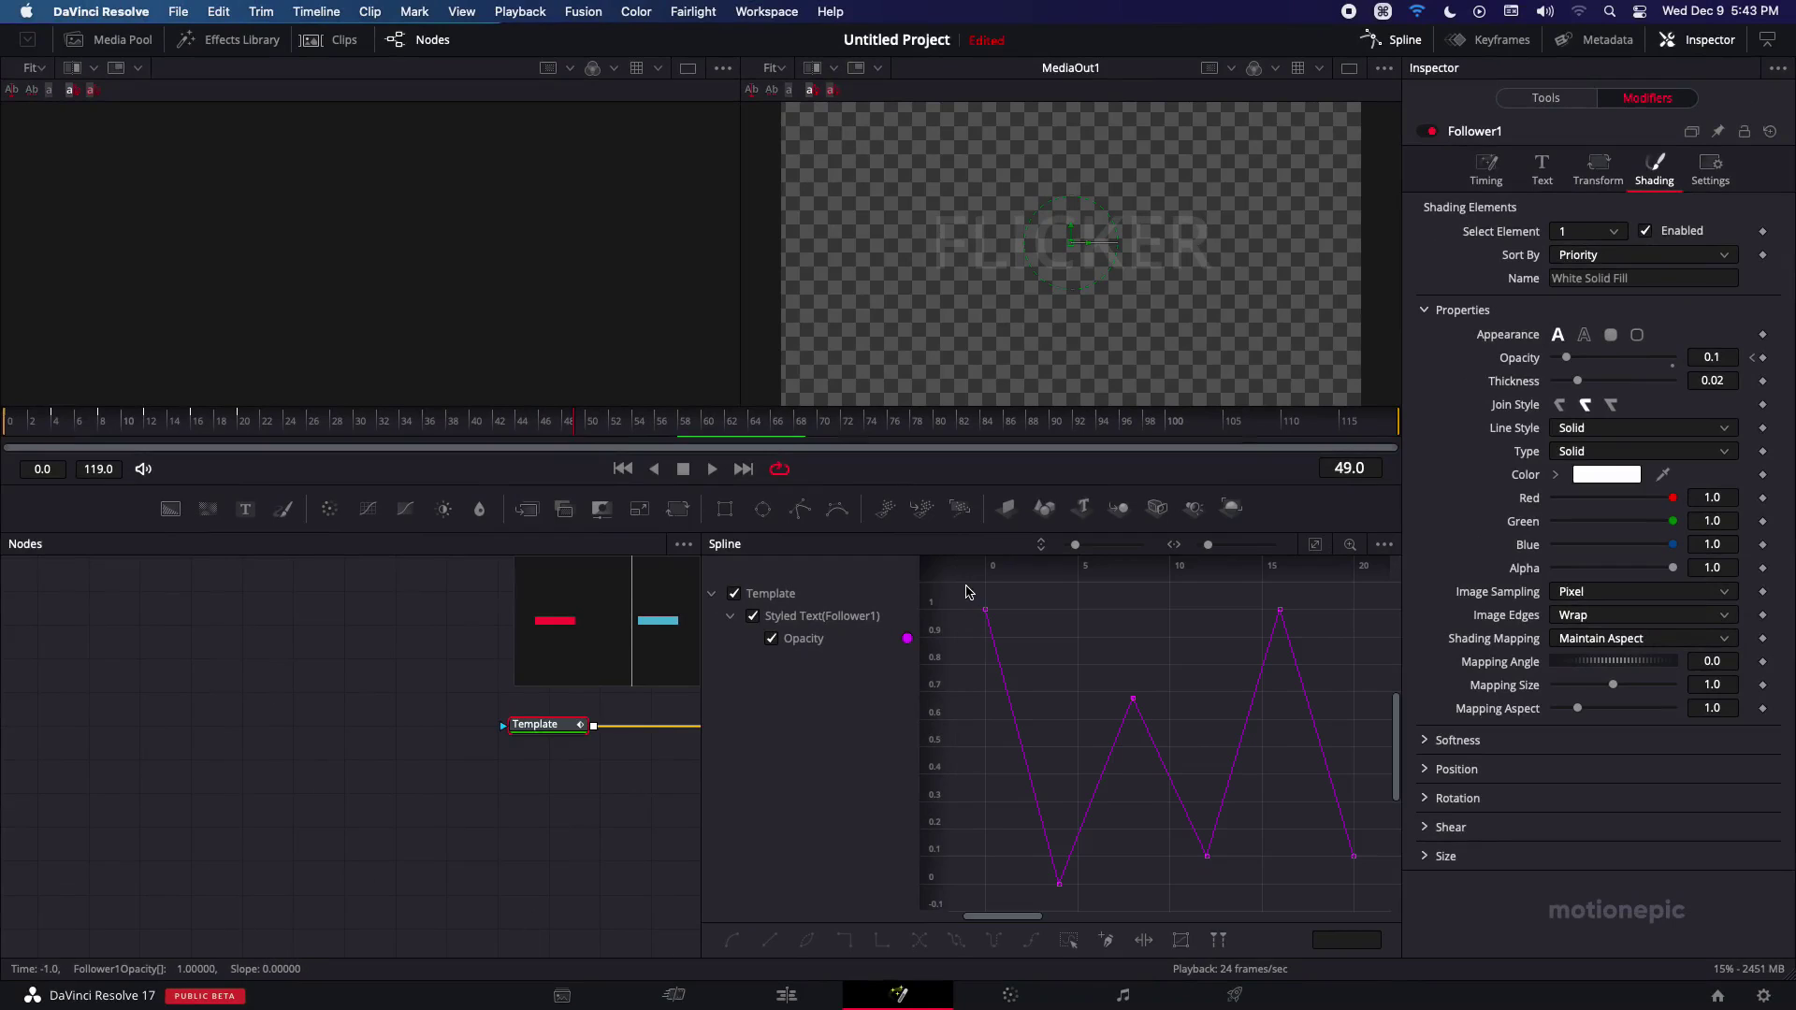
scroll(966, 591, "down", 3)
left_click_drag(975, 594, 1216, 792)
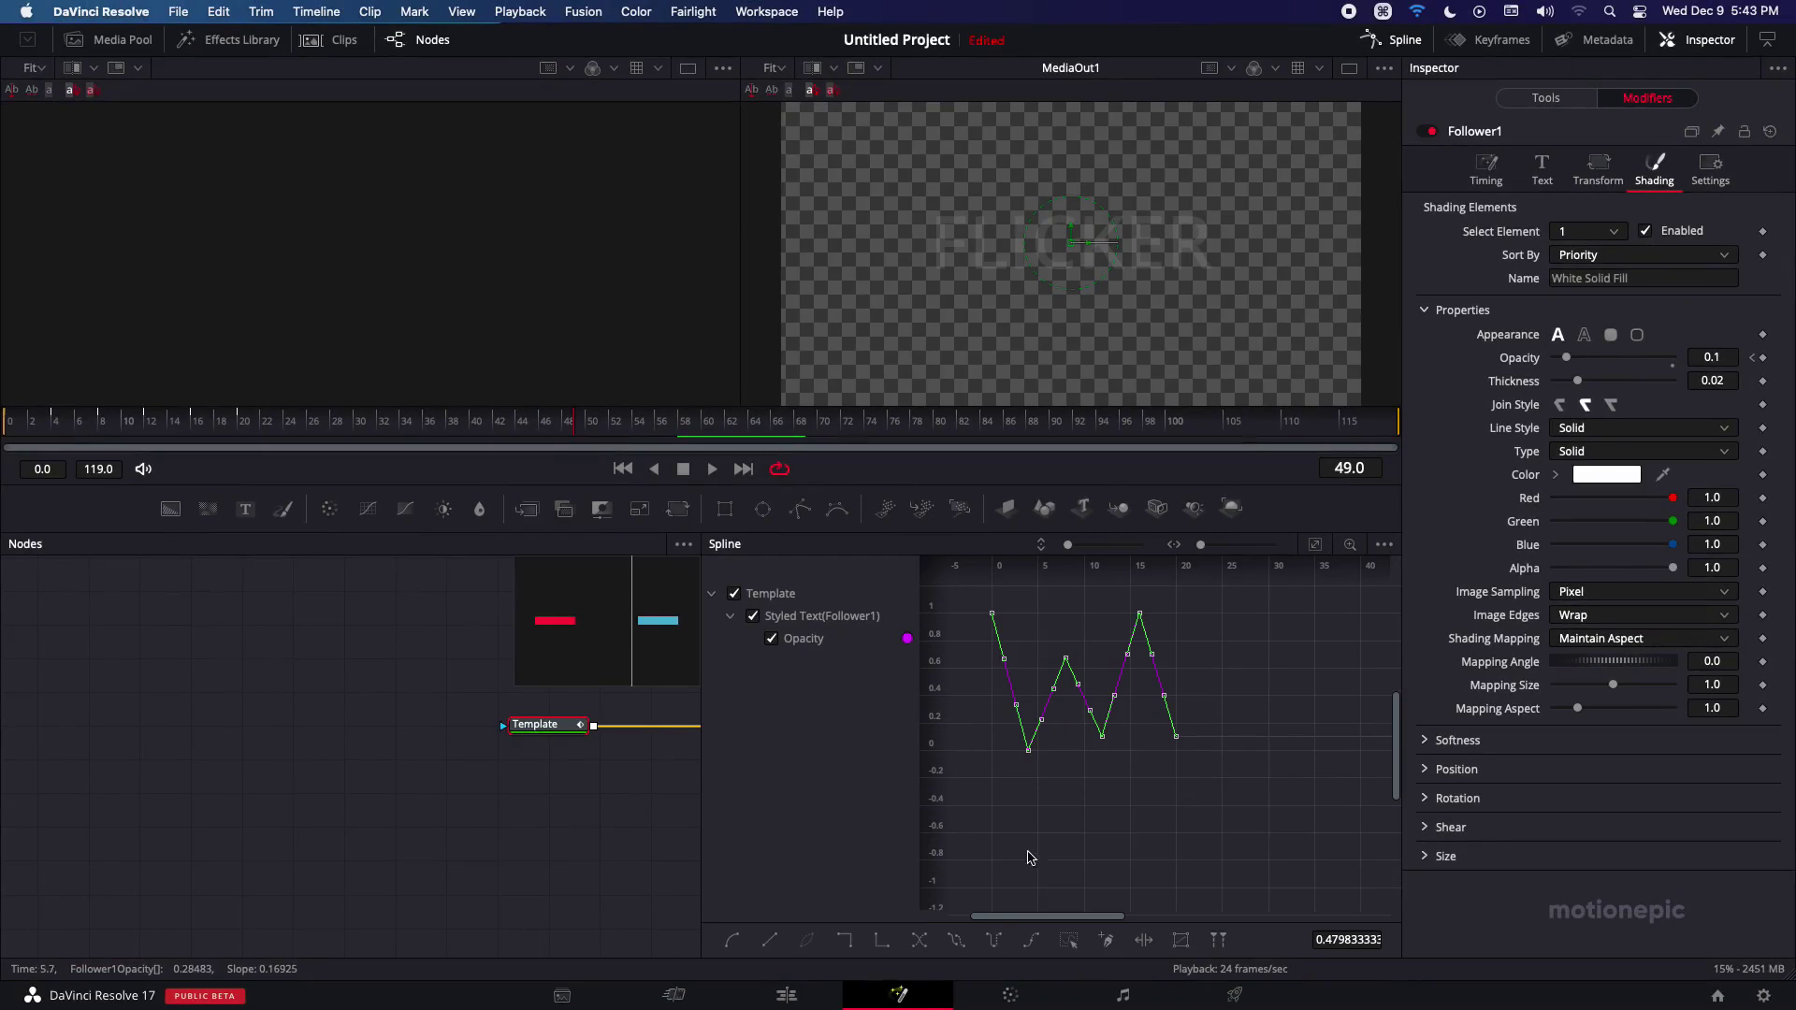
- Set the selected Opacity keyframes to loop, then play from frame 18 to check the repeat
left_click(955, 940)
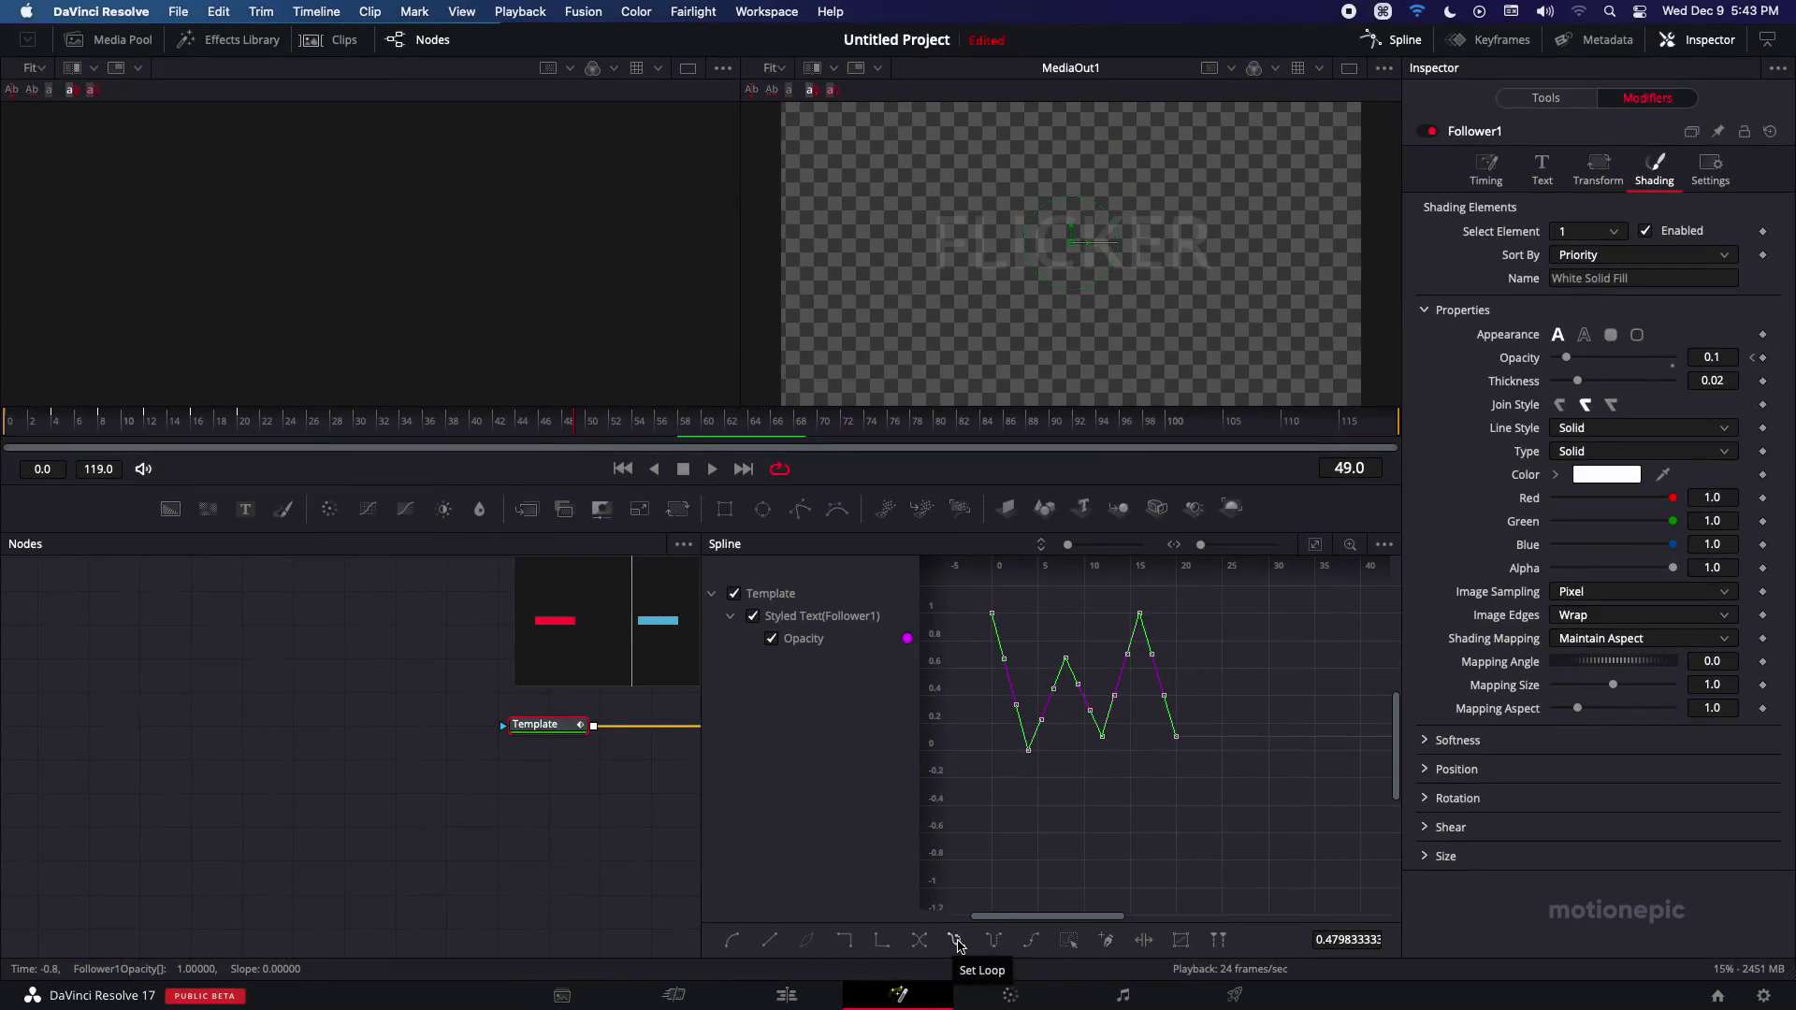
left_click(956, 941)
left_click(220, 421)
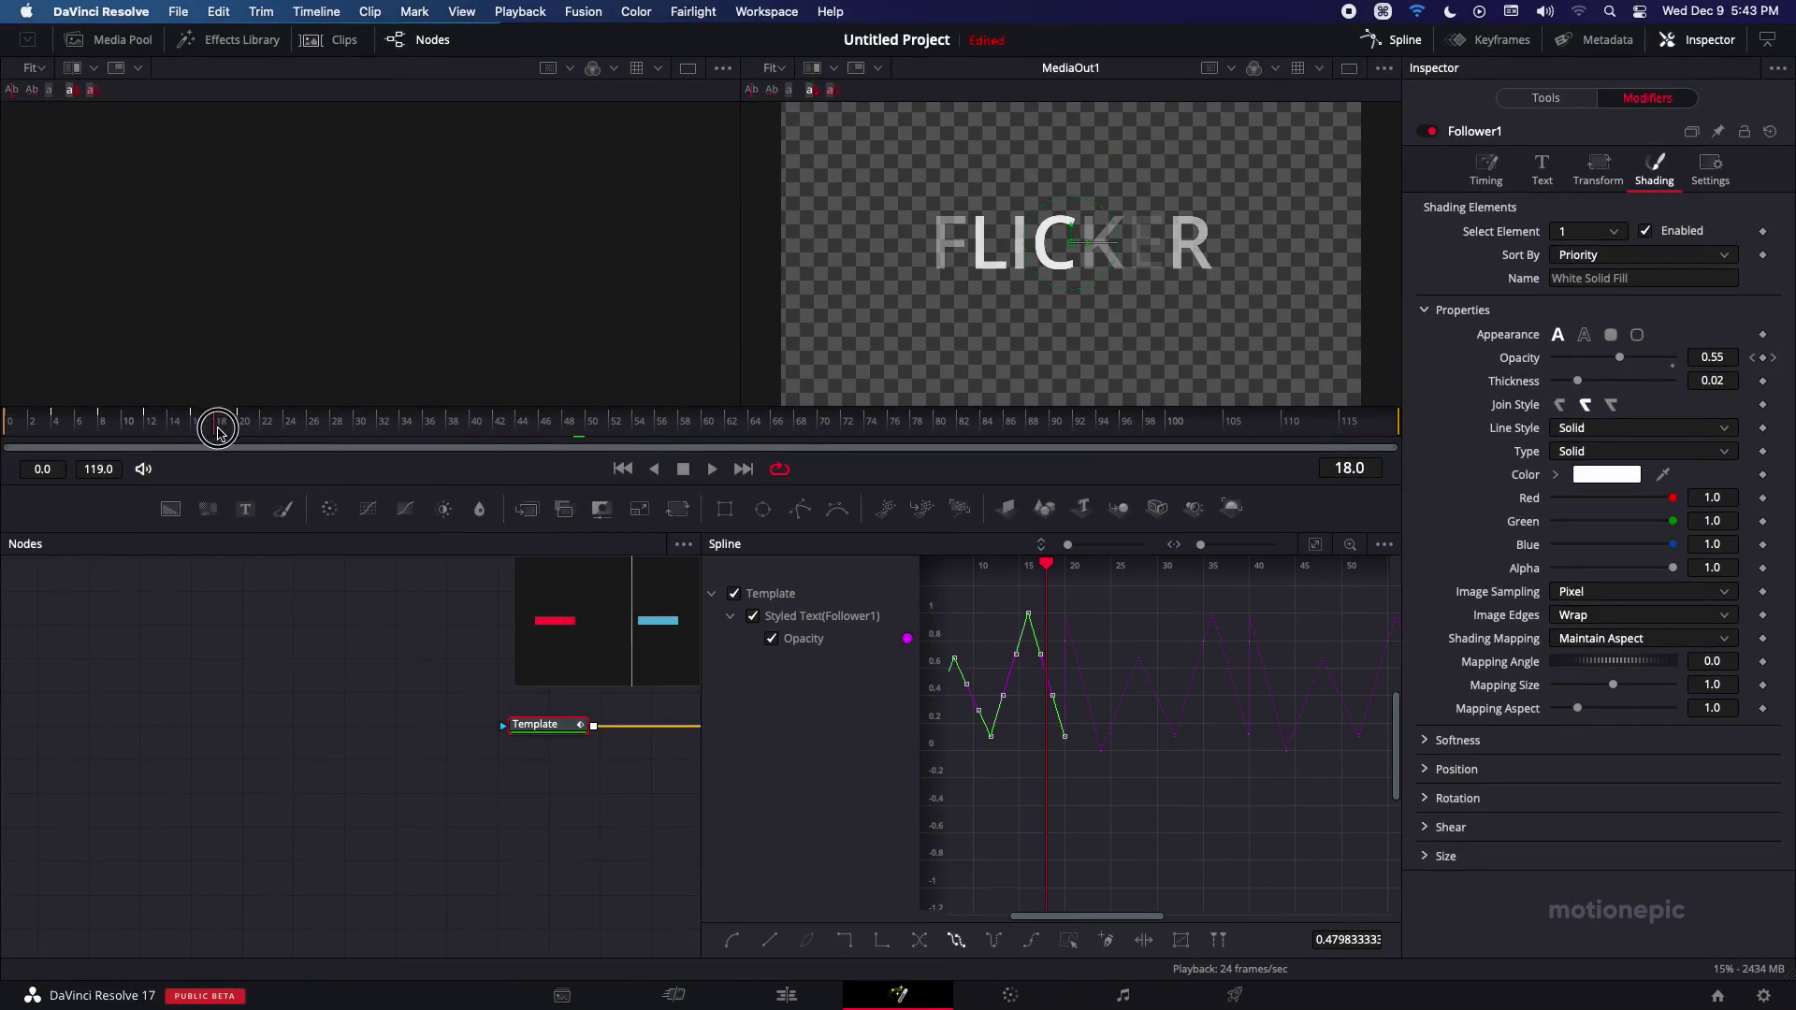
left_click(713, 471)
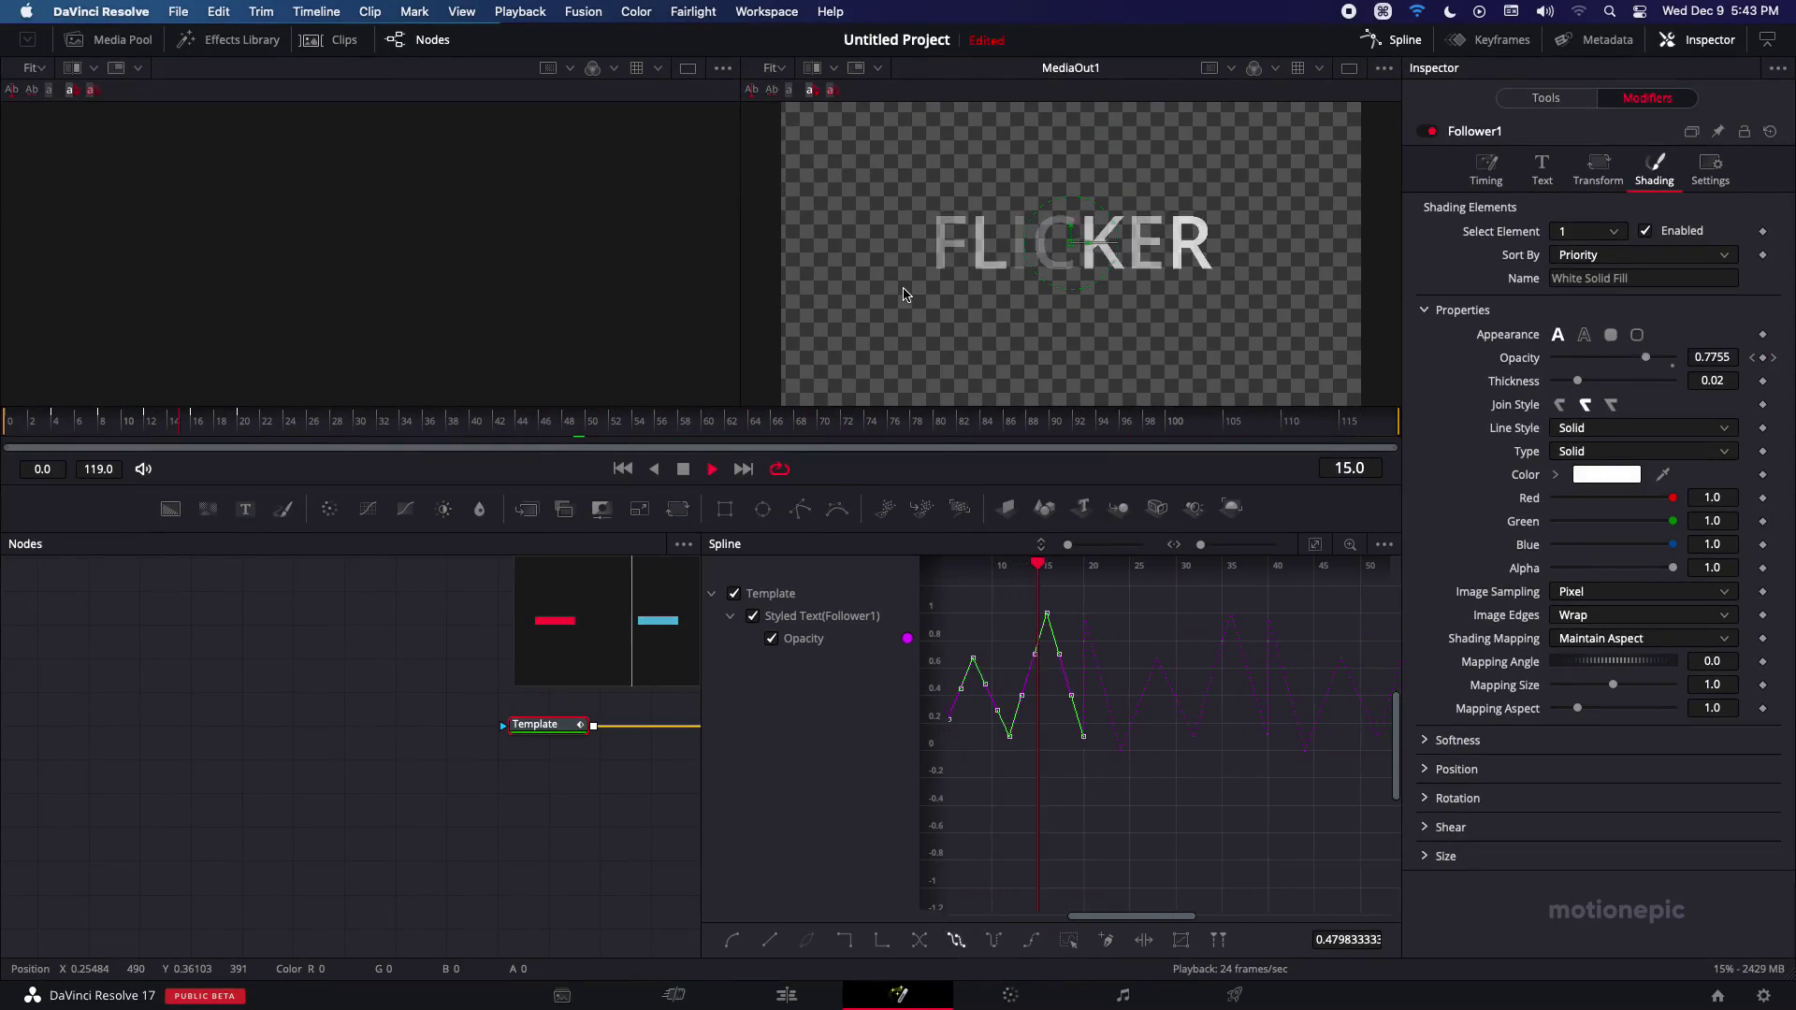
left_click(685, 477)
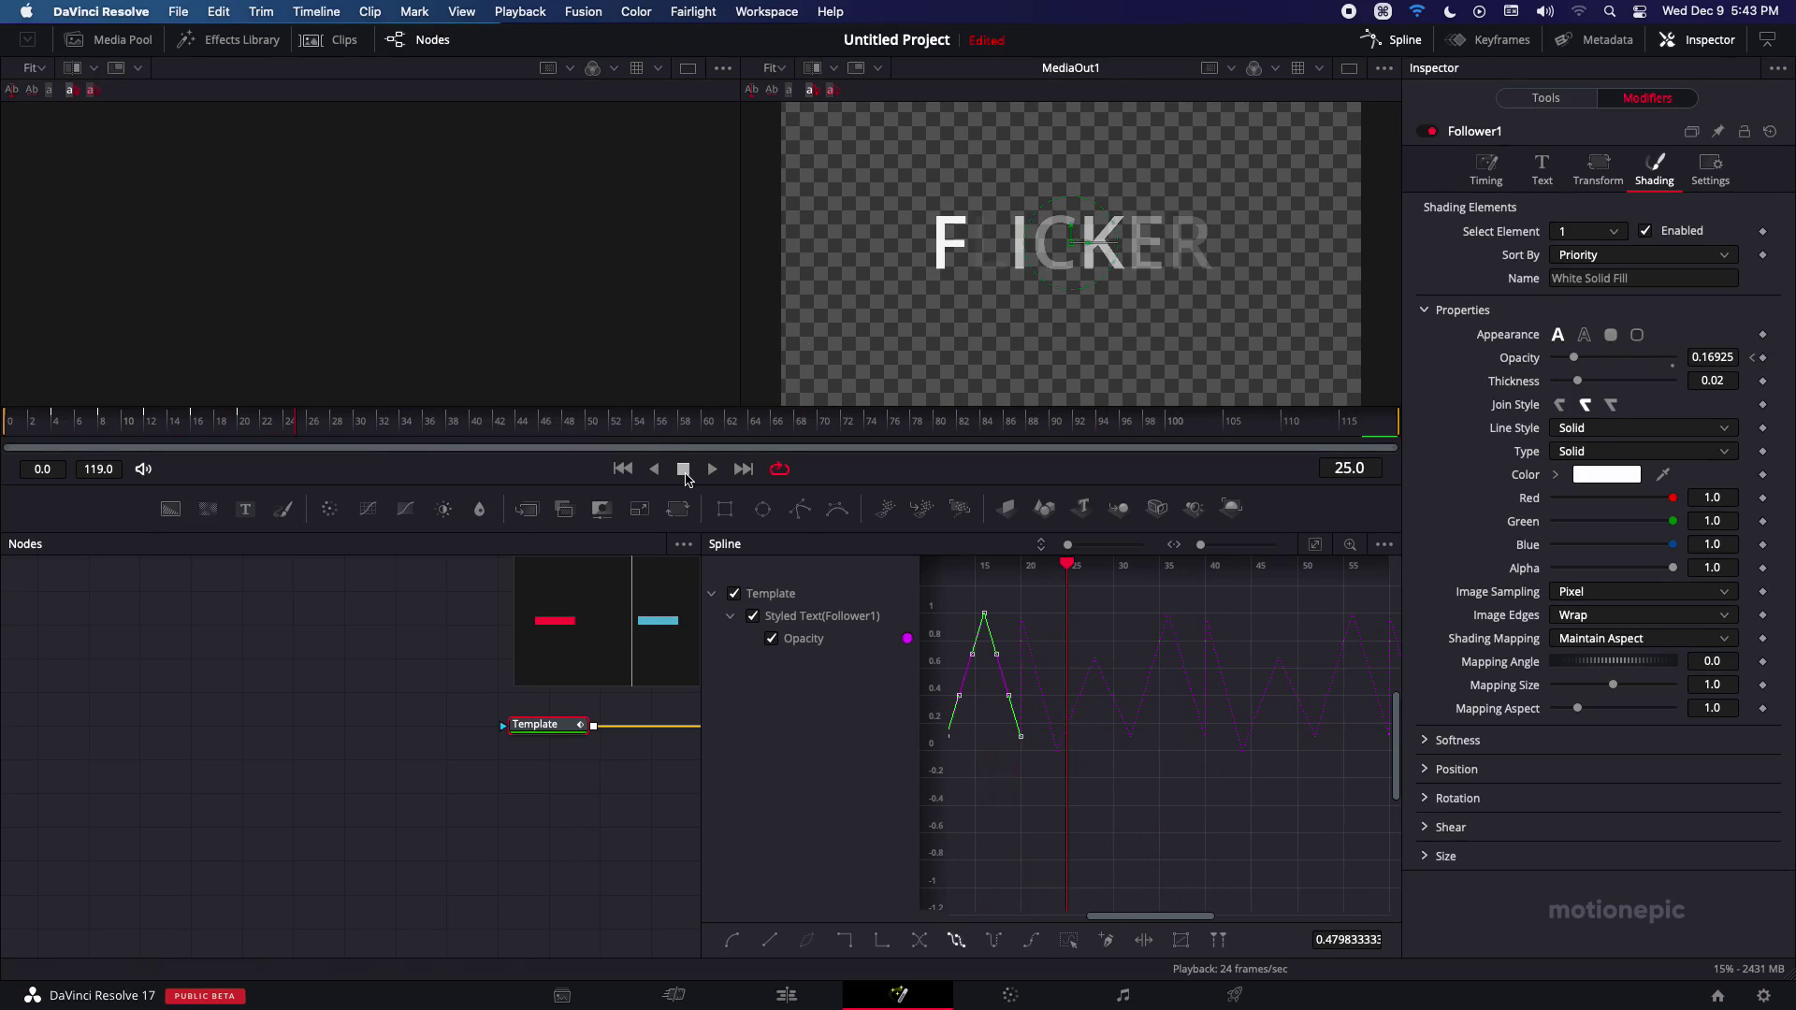
- Remove Follower1Opacity, reset Opacity to 1.0 with a keyframe, and add an Expression to it
right_click(1517, 365)
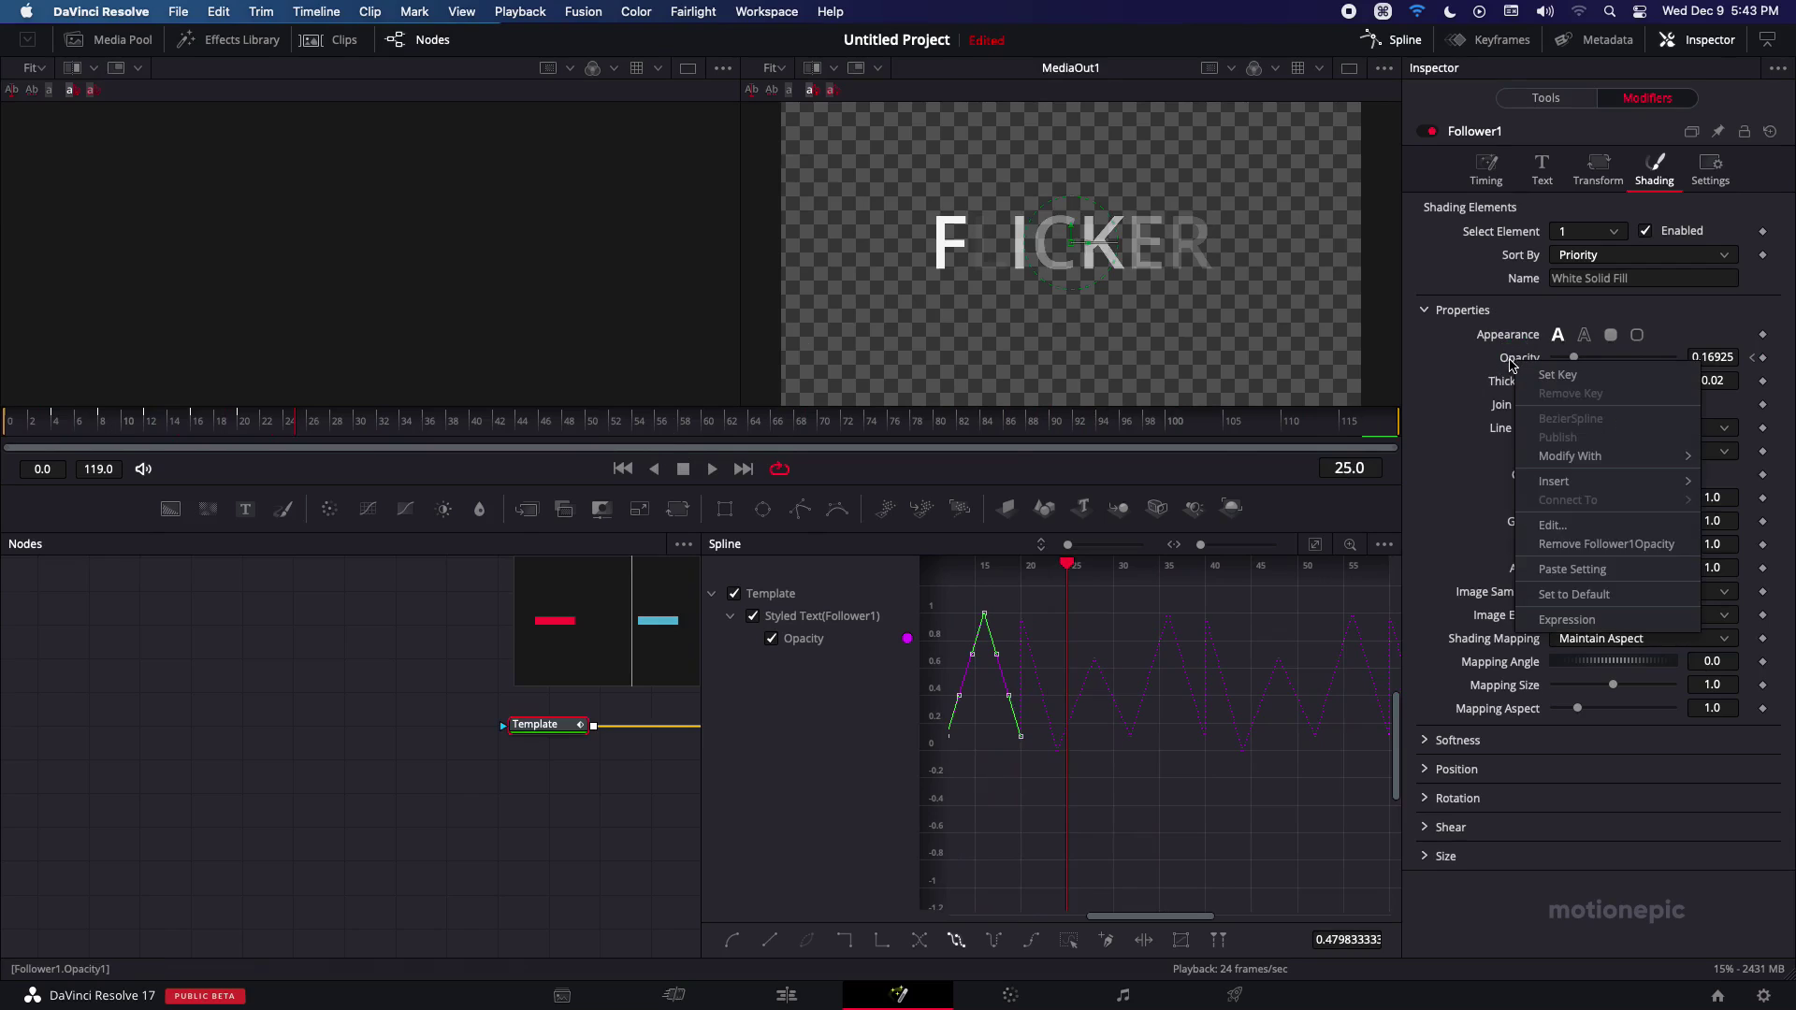
left_click(1560, 545)
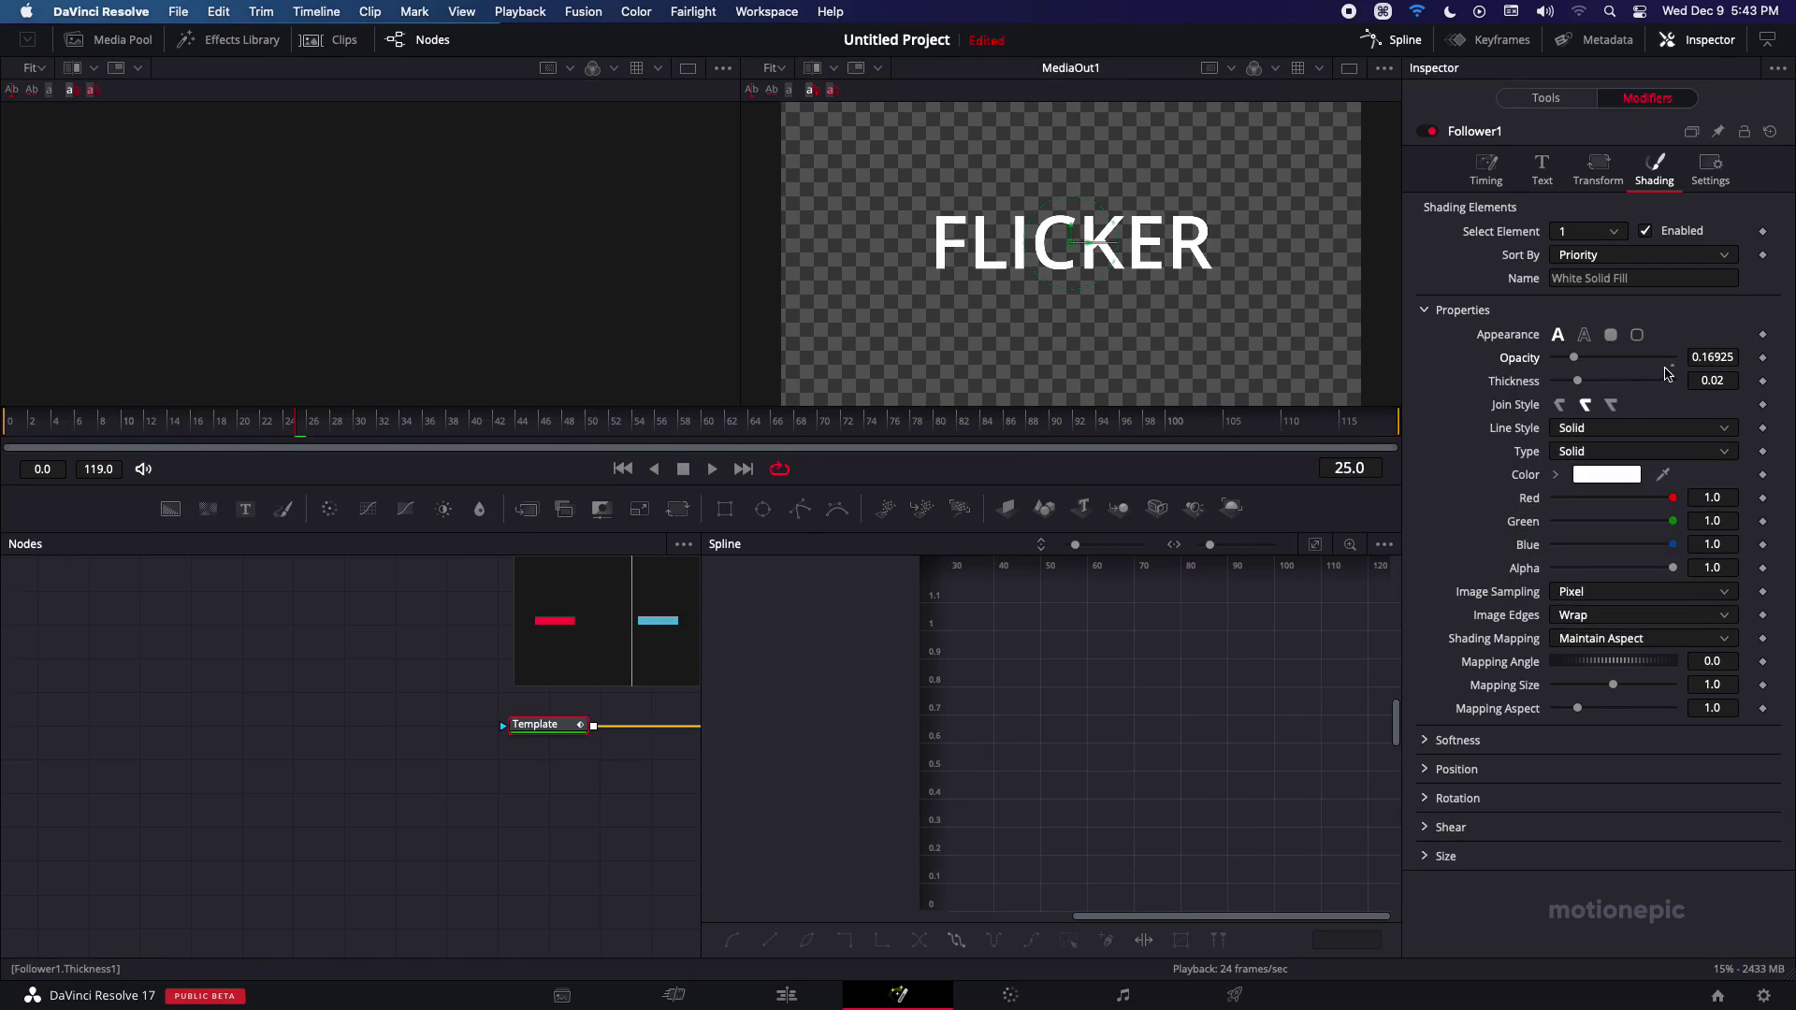
double_click(1603, 363)
left_click(1763, 359)
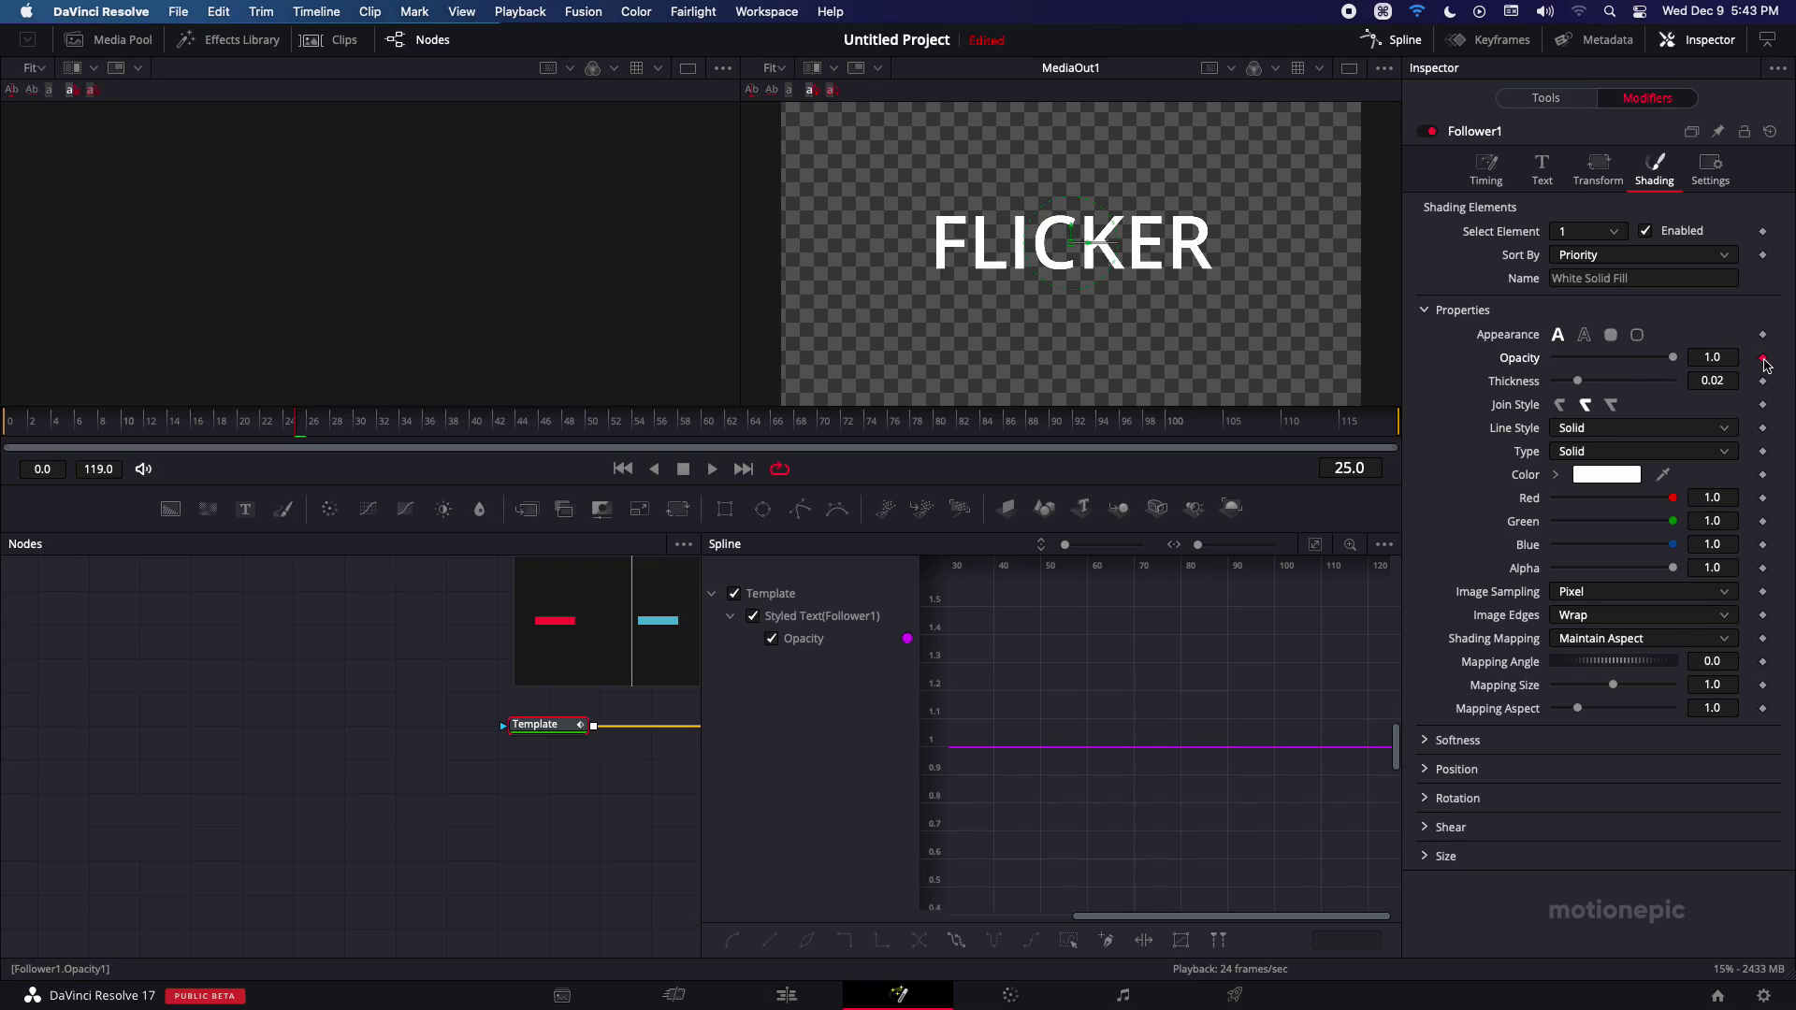
left_click(1516, 364)
- Copy the randomseed expression line from the Randomize Expression note in Notes
left_click(1610, 11)
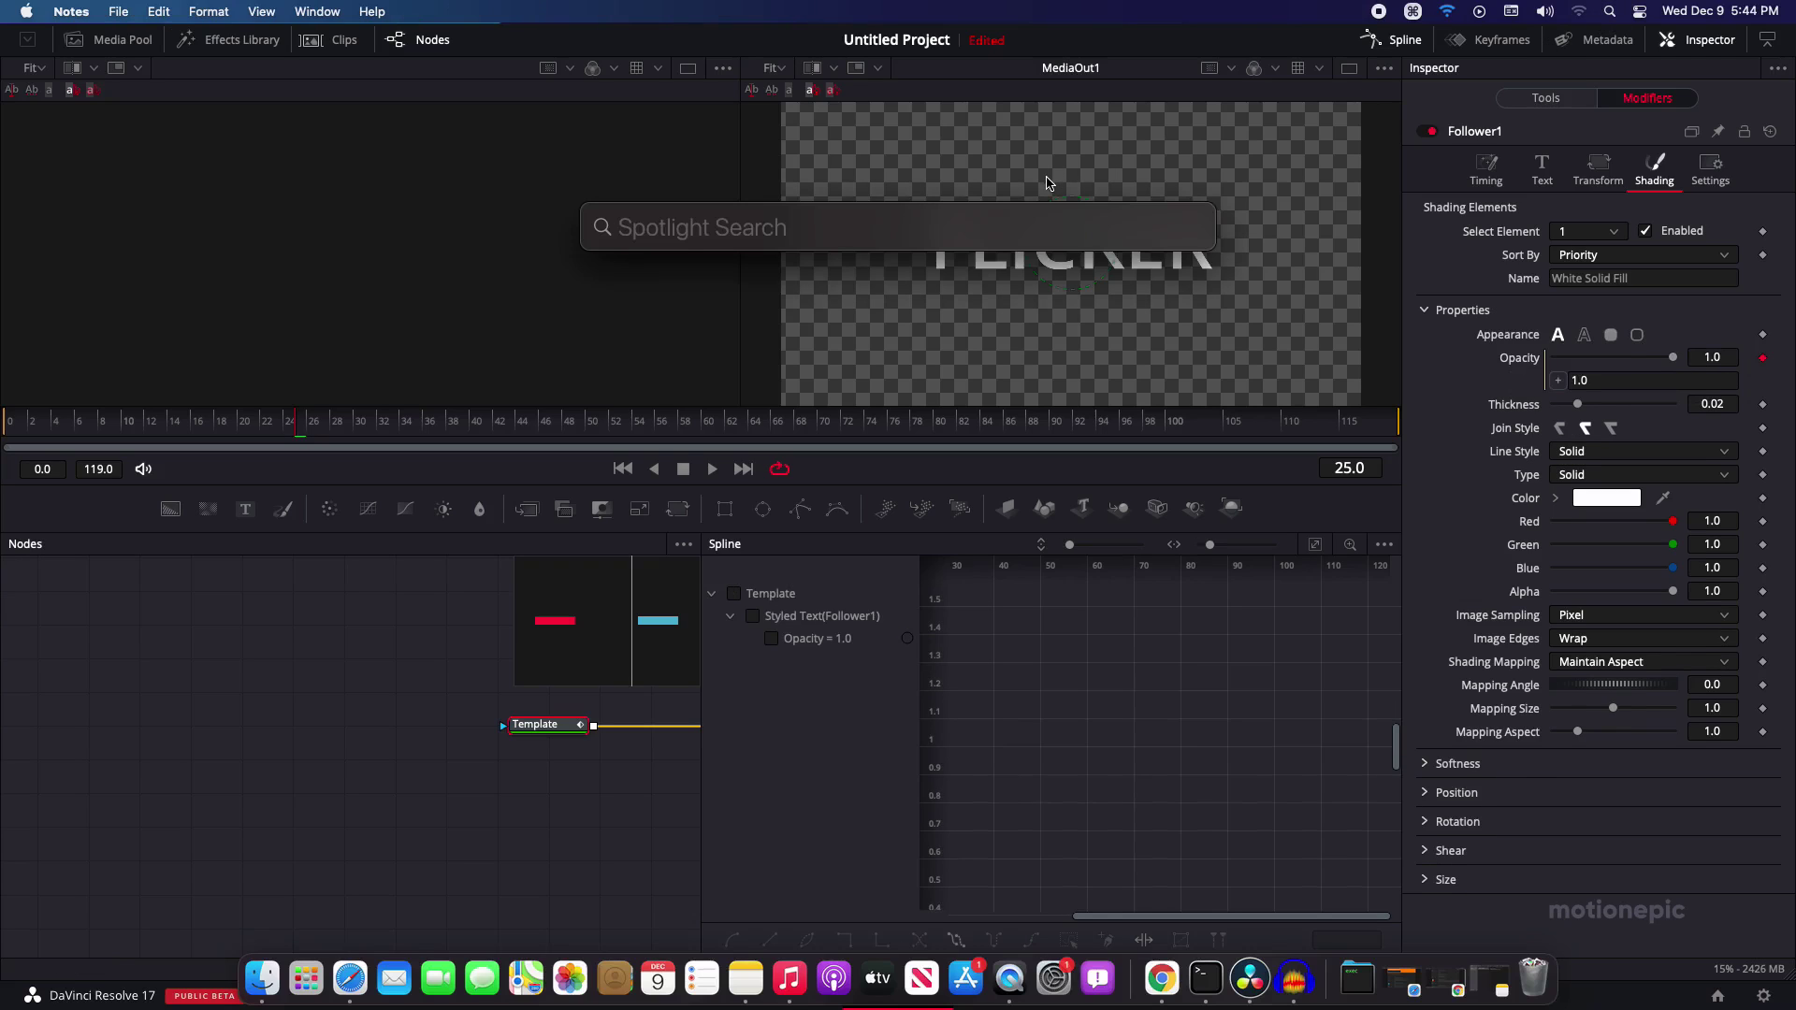
type("not")
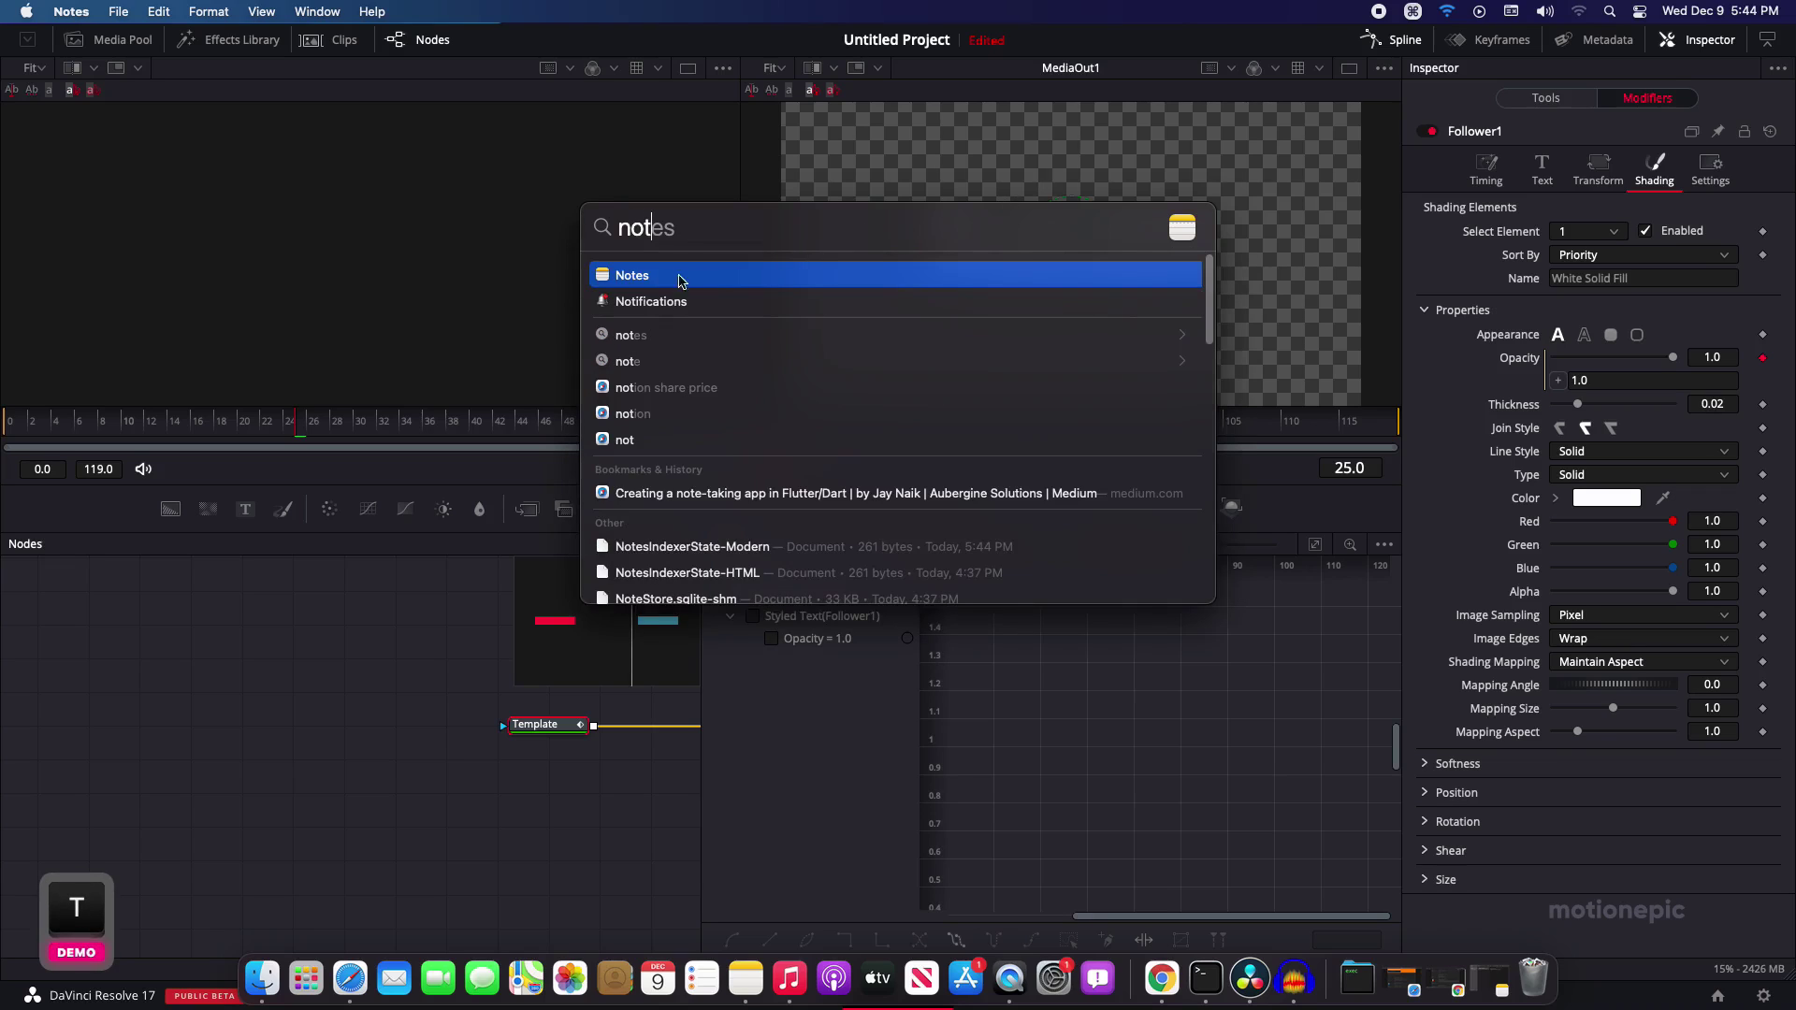
key("Return")
left_click_drag(1164, 291, 914, 290)
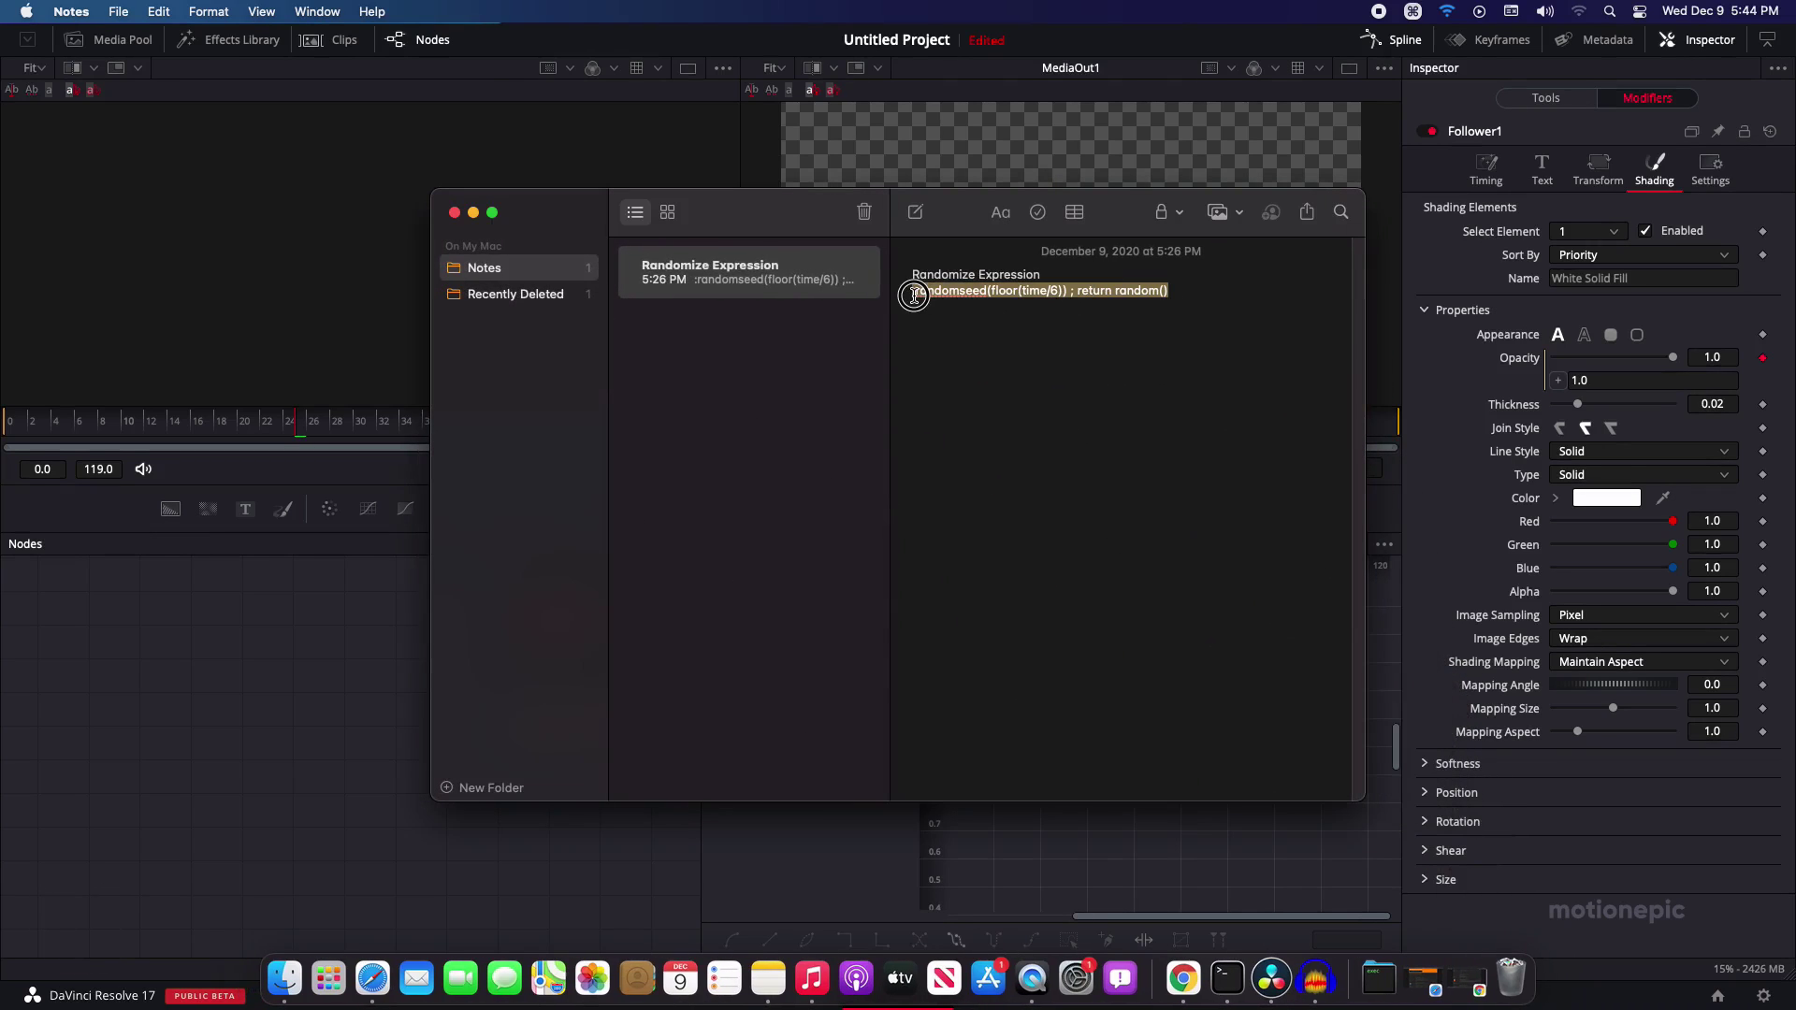
right_click(921, 291)
left_click(974, 388)
left_click(1470, 401)
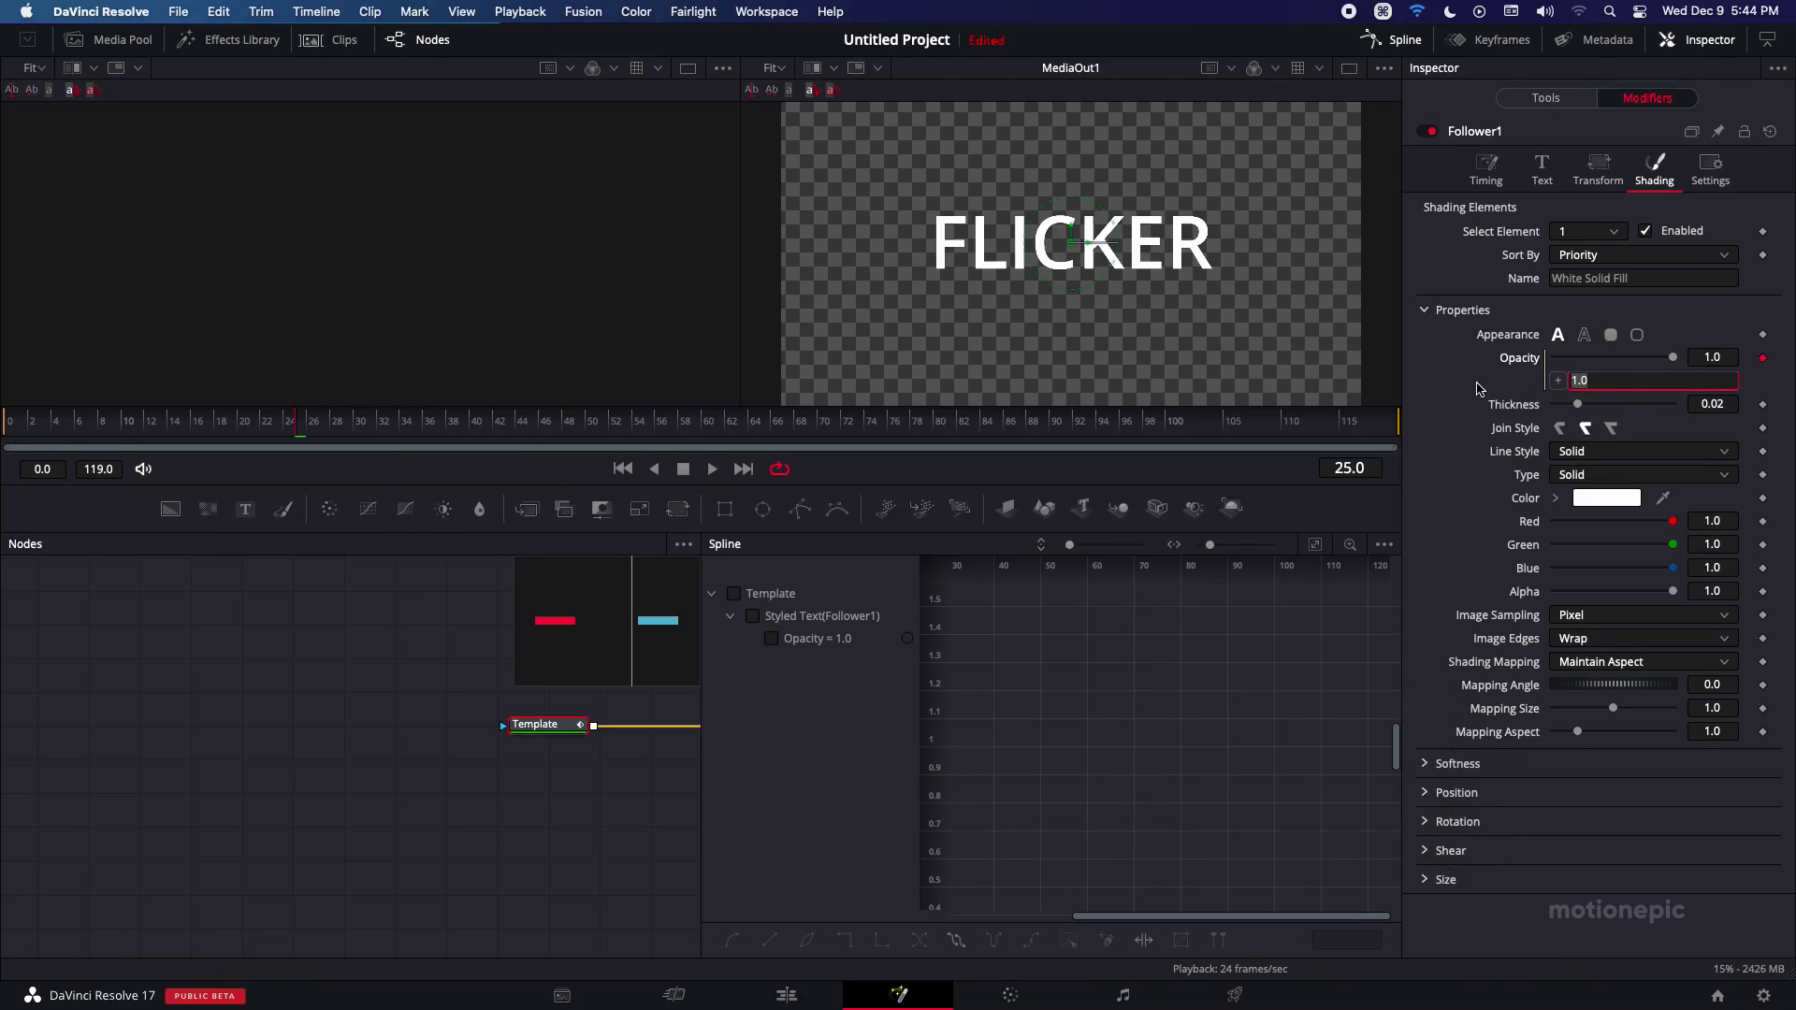
- Replace 1.0 in the Opacity expression with the pasted randomseed(floor(time/6)) expression and play from frame 0
key("BackSpace")
right_click(1563, 382)
left_click(1609, 460)
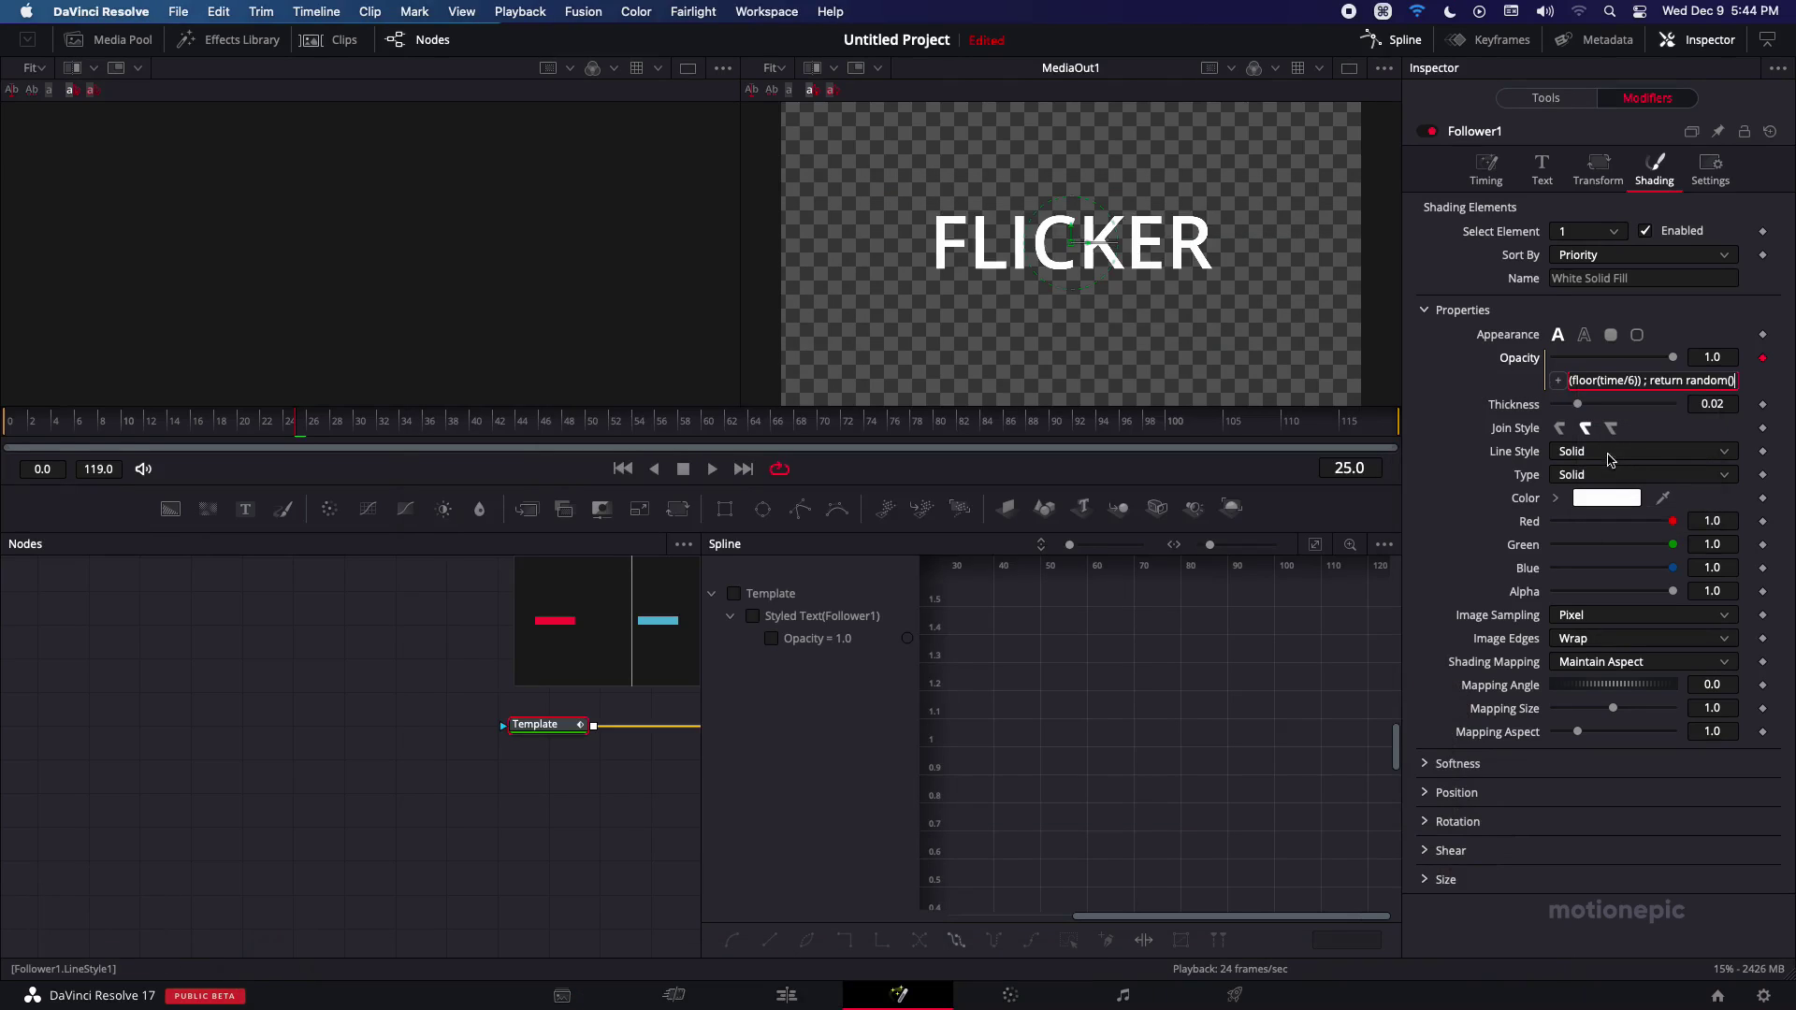
key("Return")
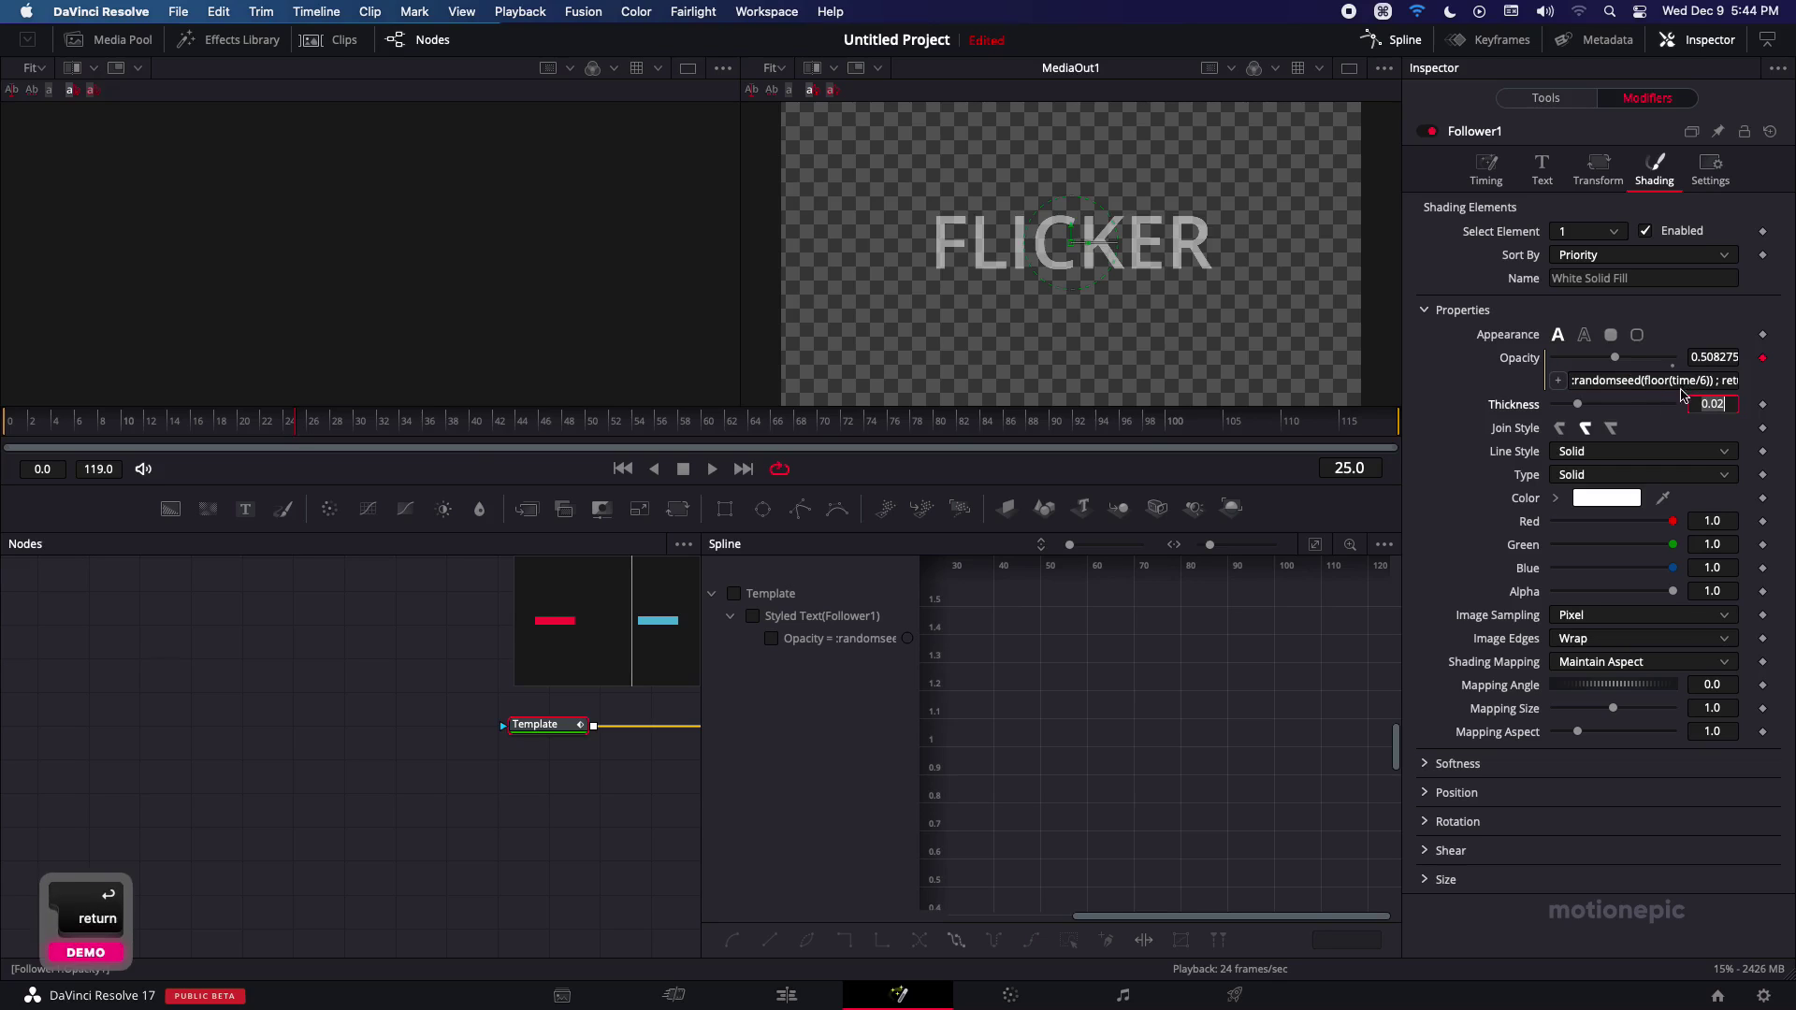
left_click_drag(299, 437, 72, 421)
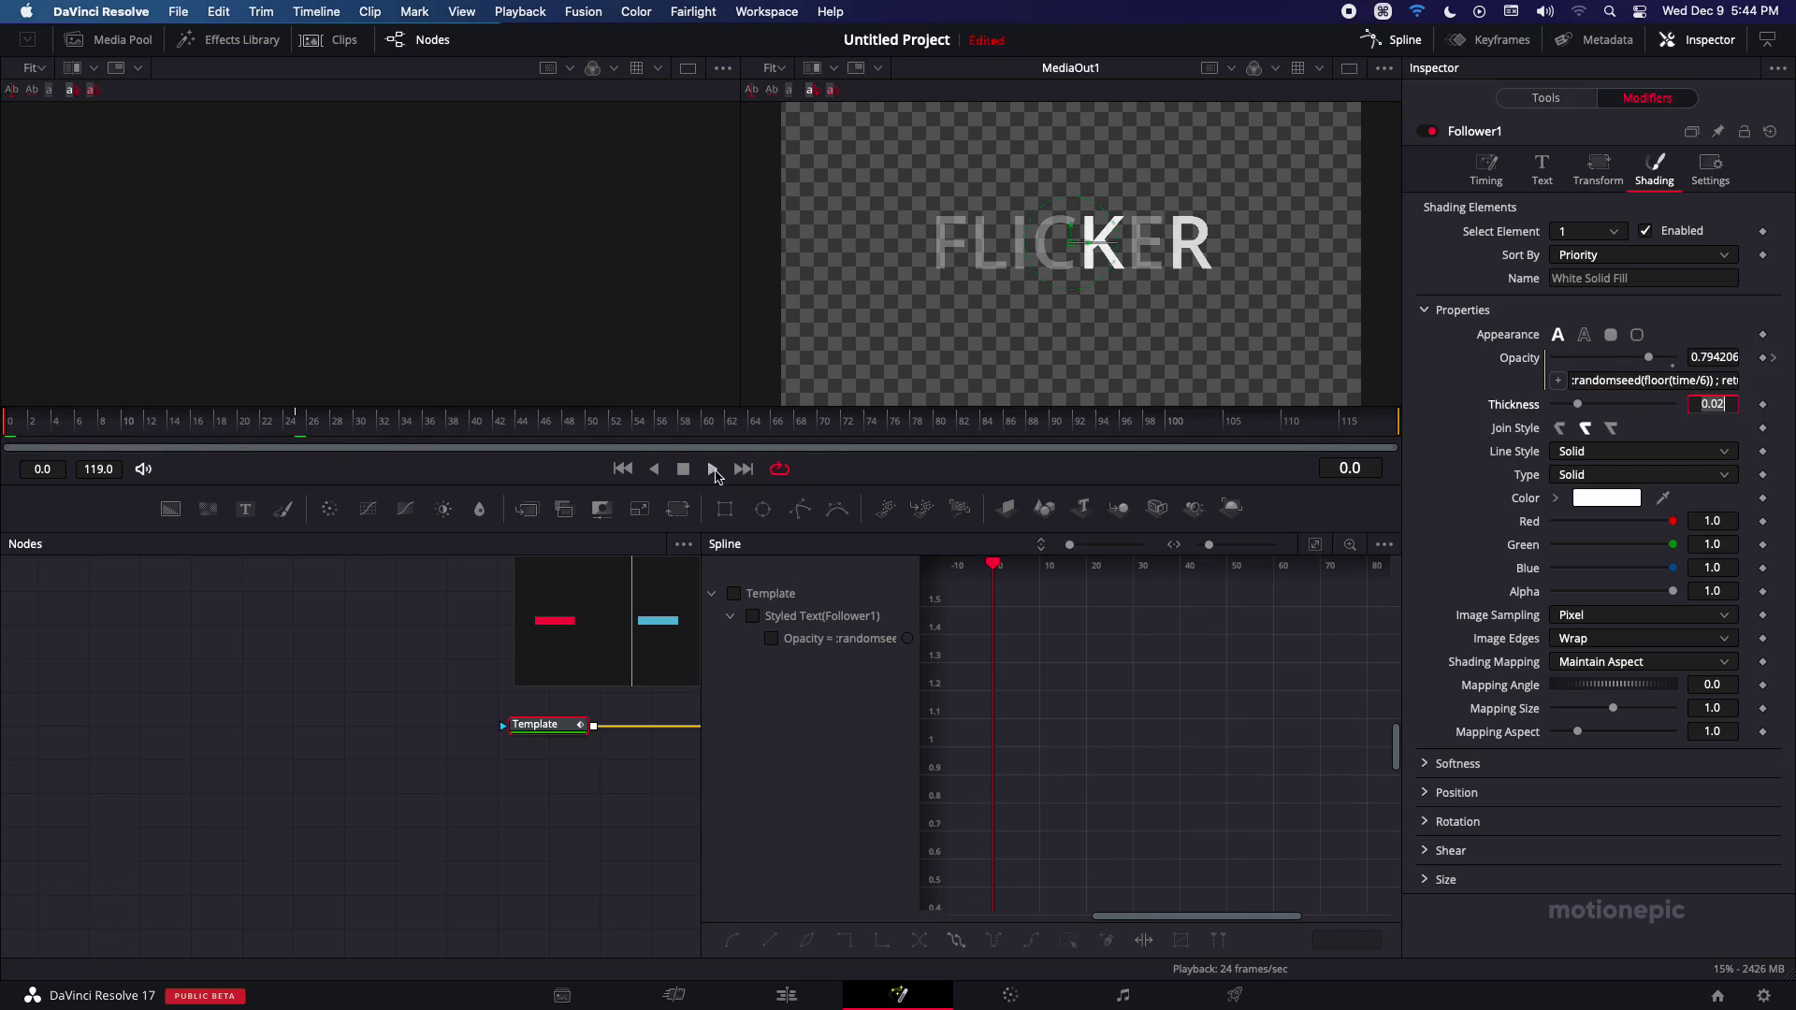
left_click(714, 471)
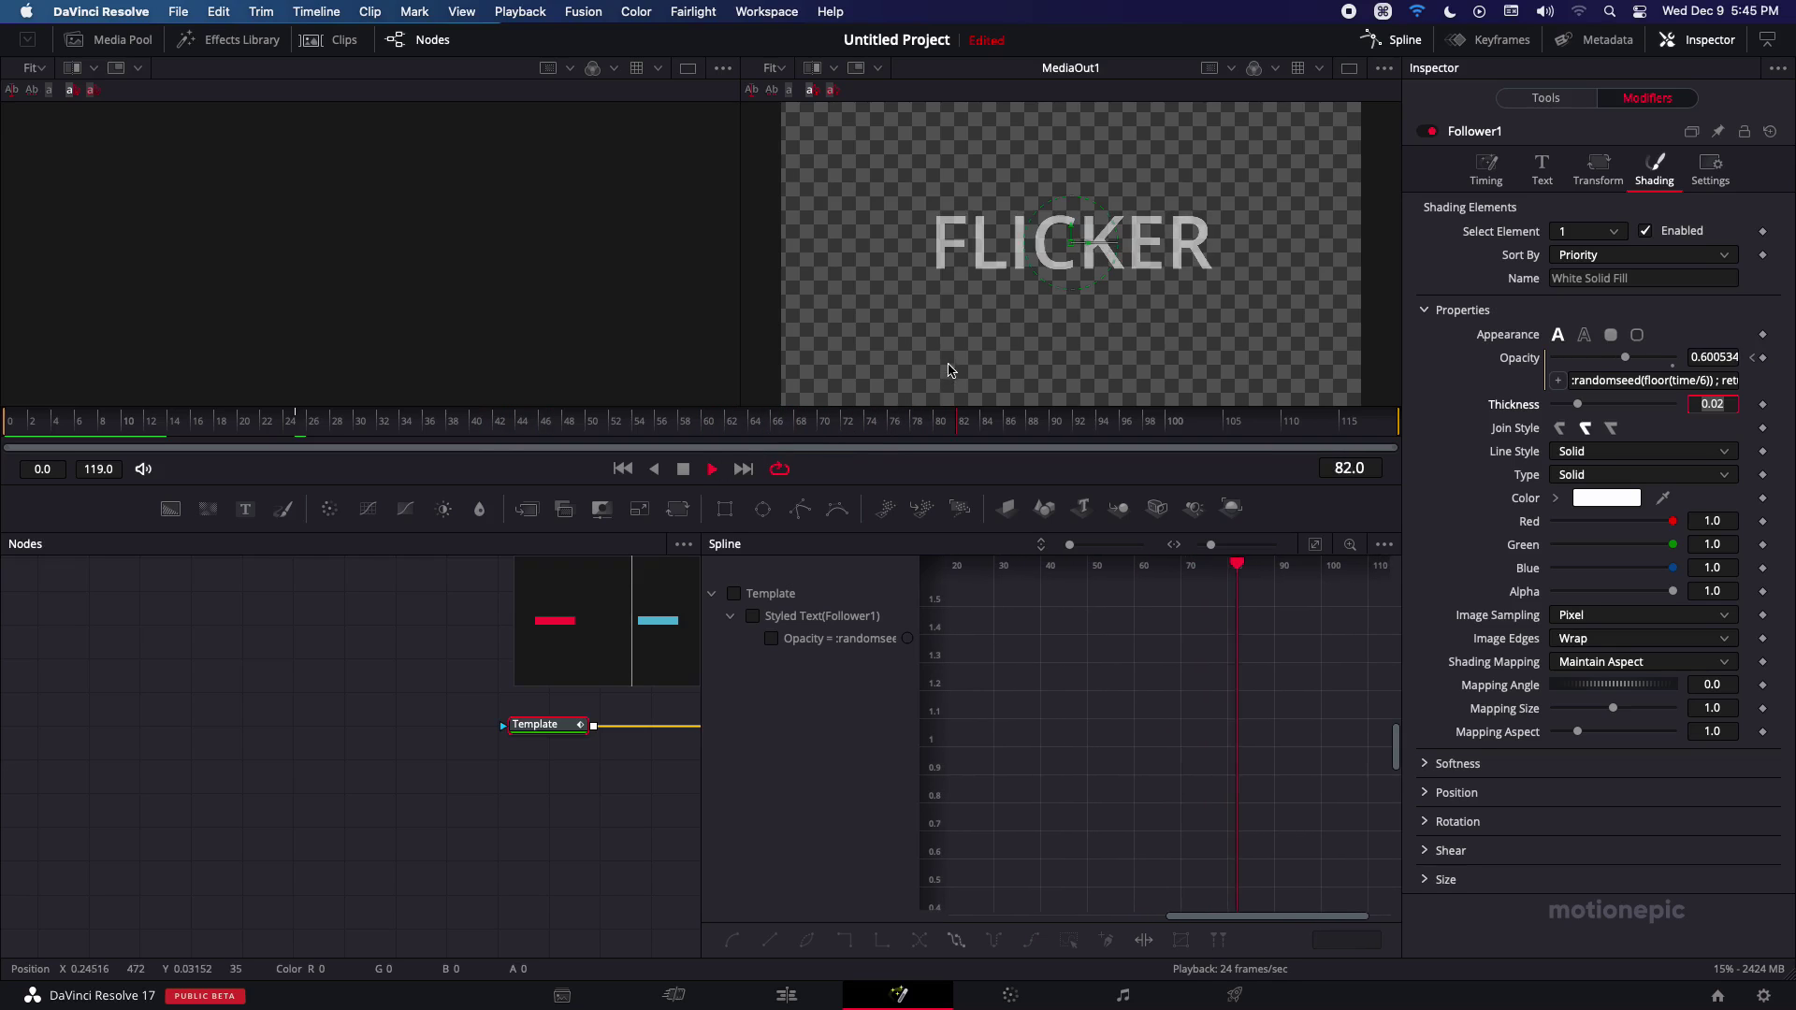
- Change the Opacity expression to floor(time/3) for faster flicker, stop playback, and return to the Edit page
key("BackSpace")
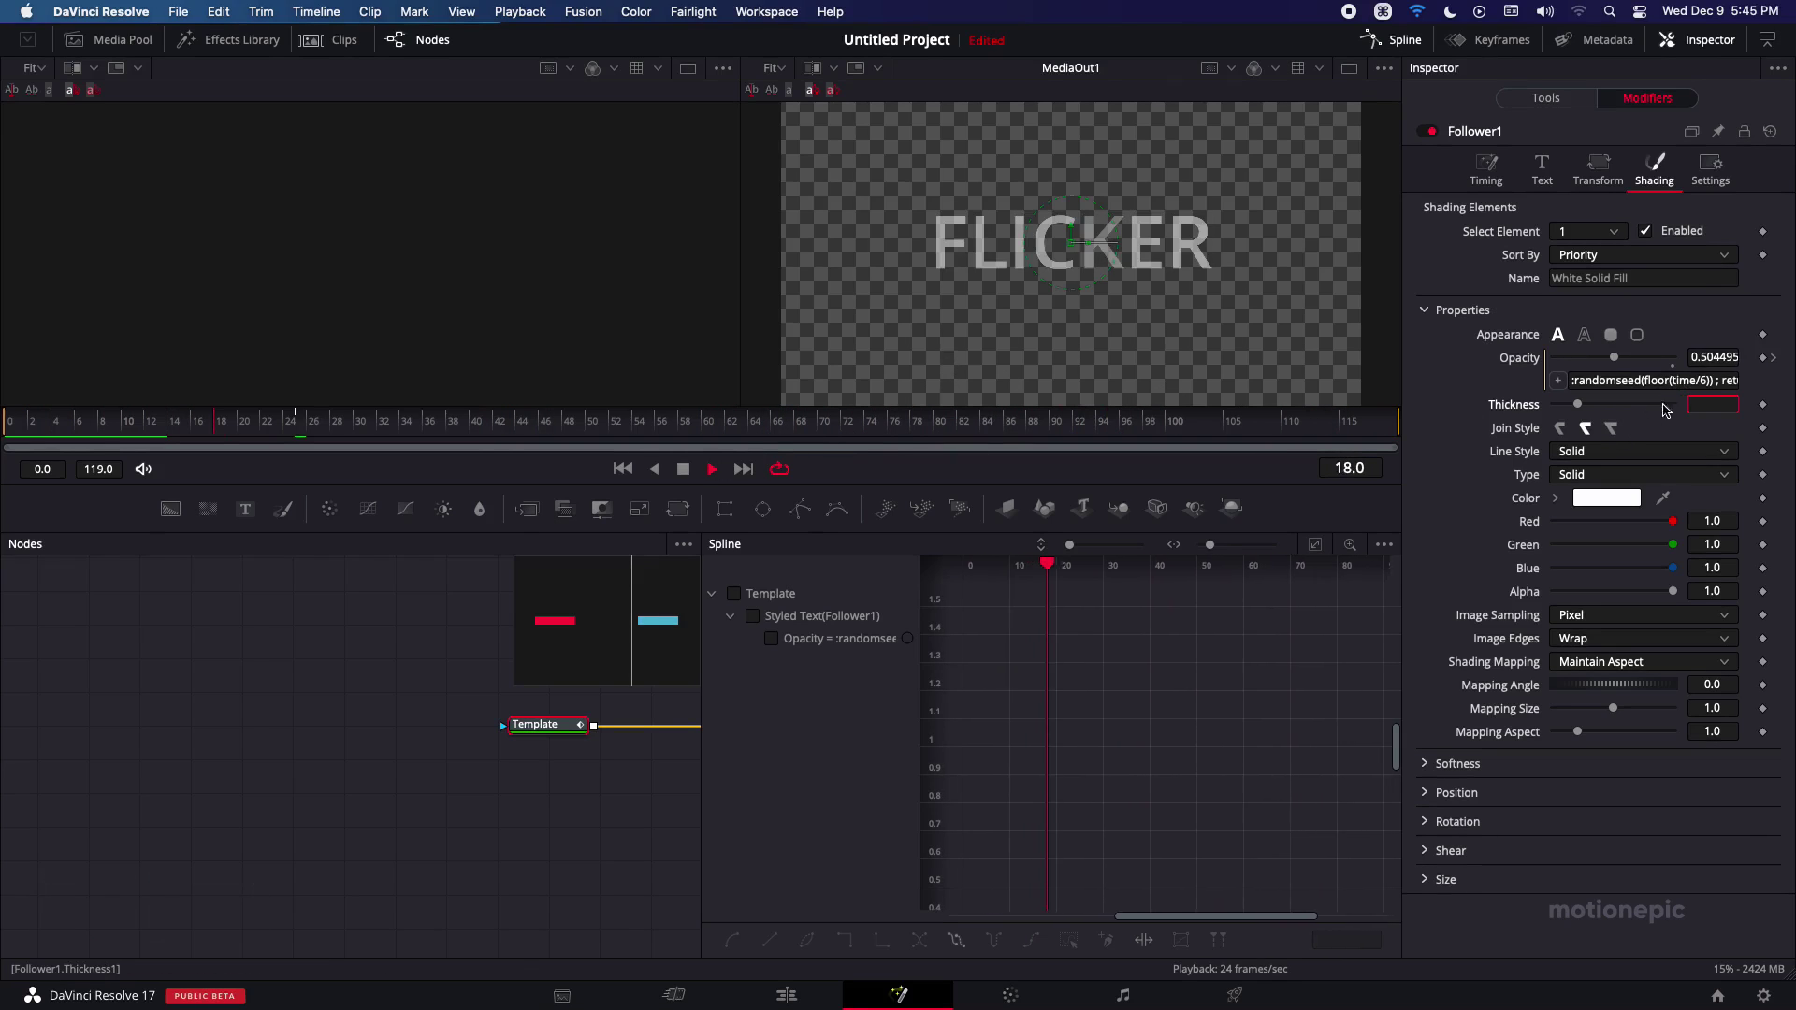
left_click(1703, 379)
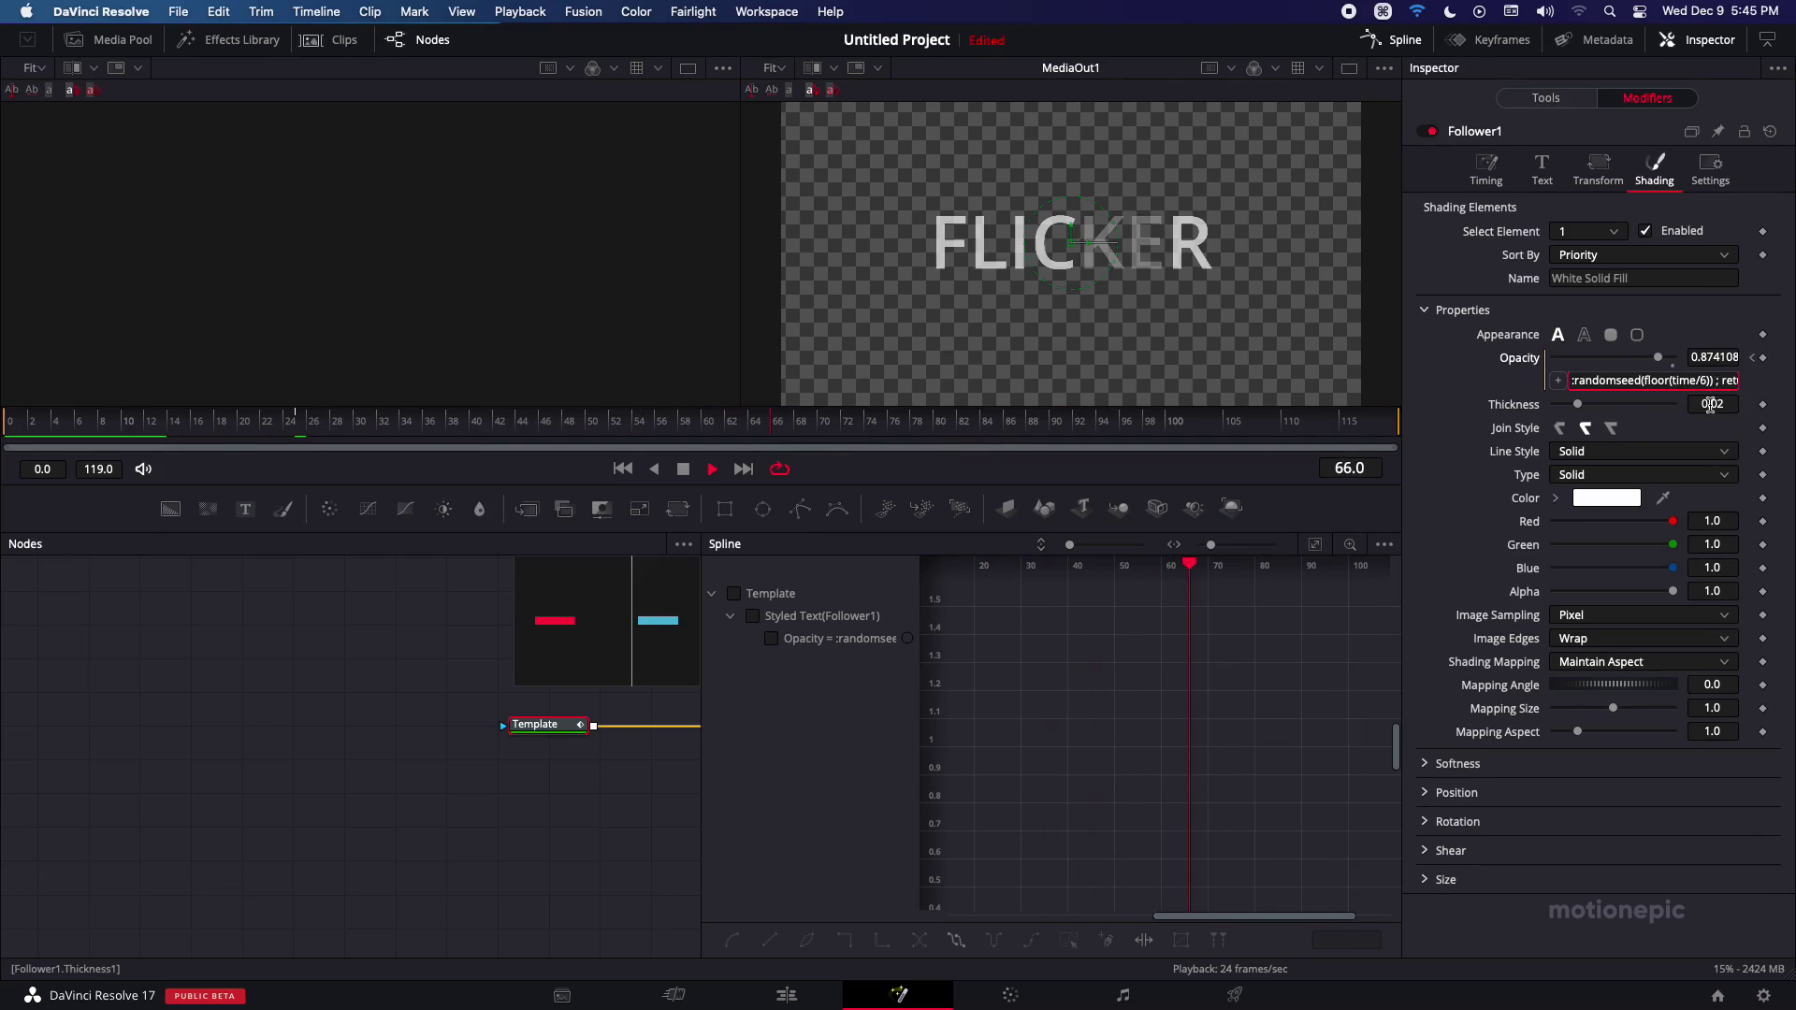
key("BackSpace")
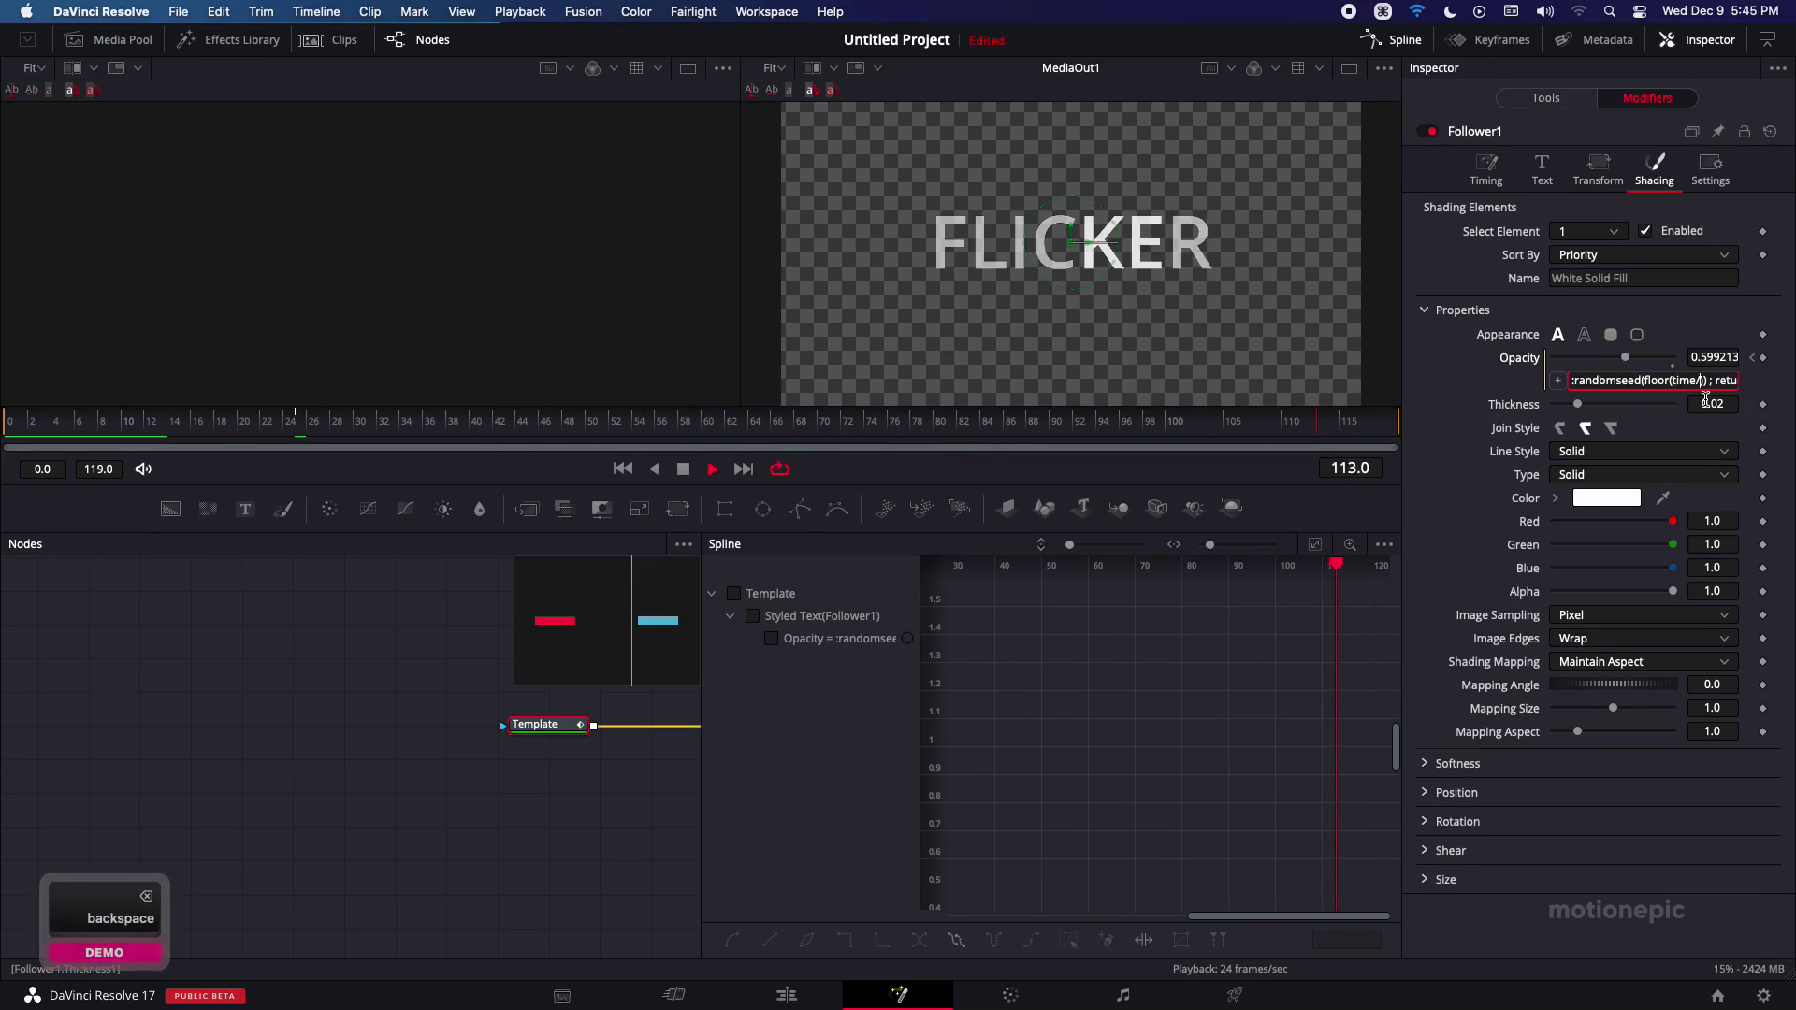
type("3")
key("Return")
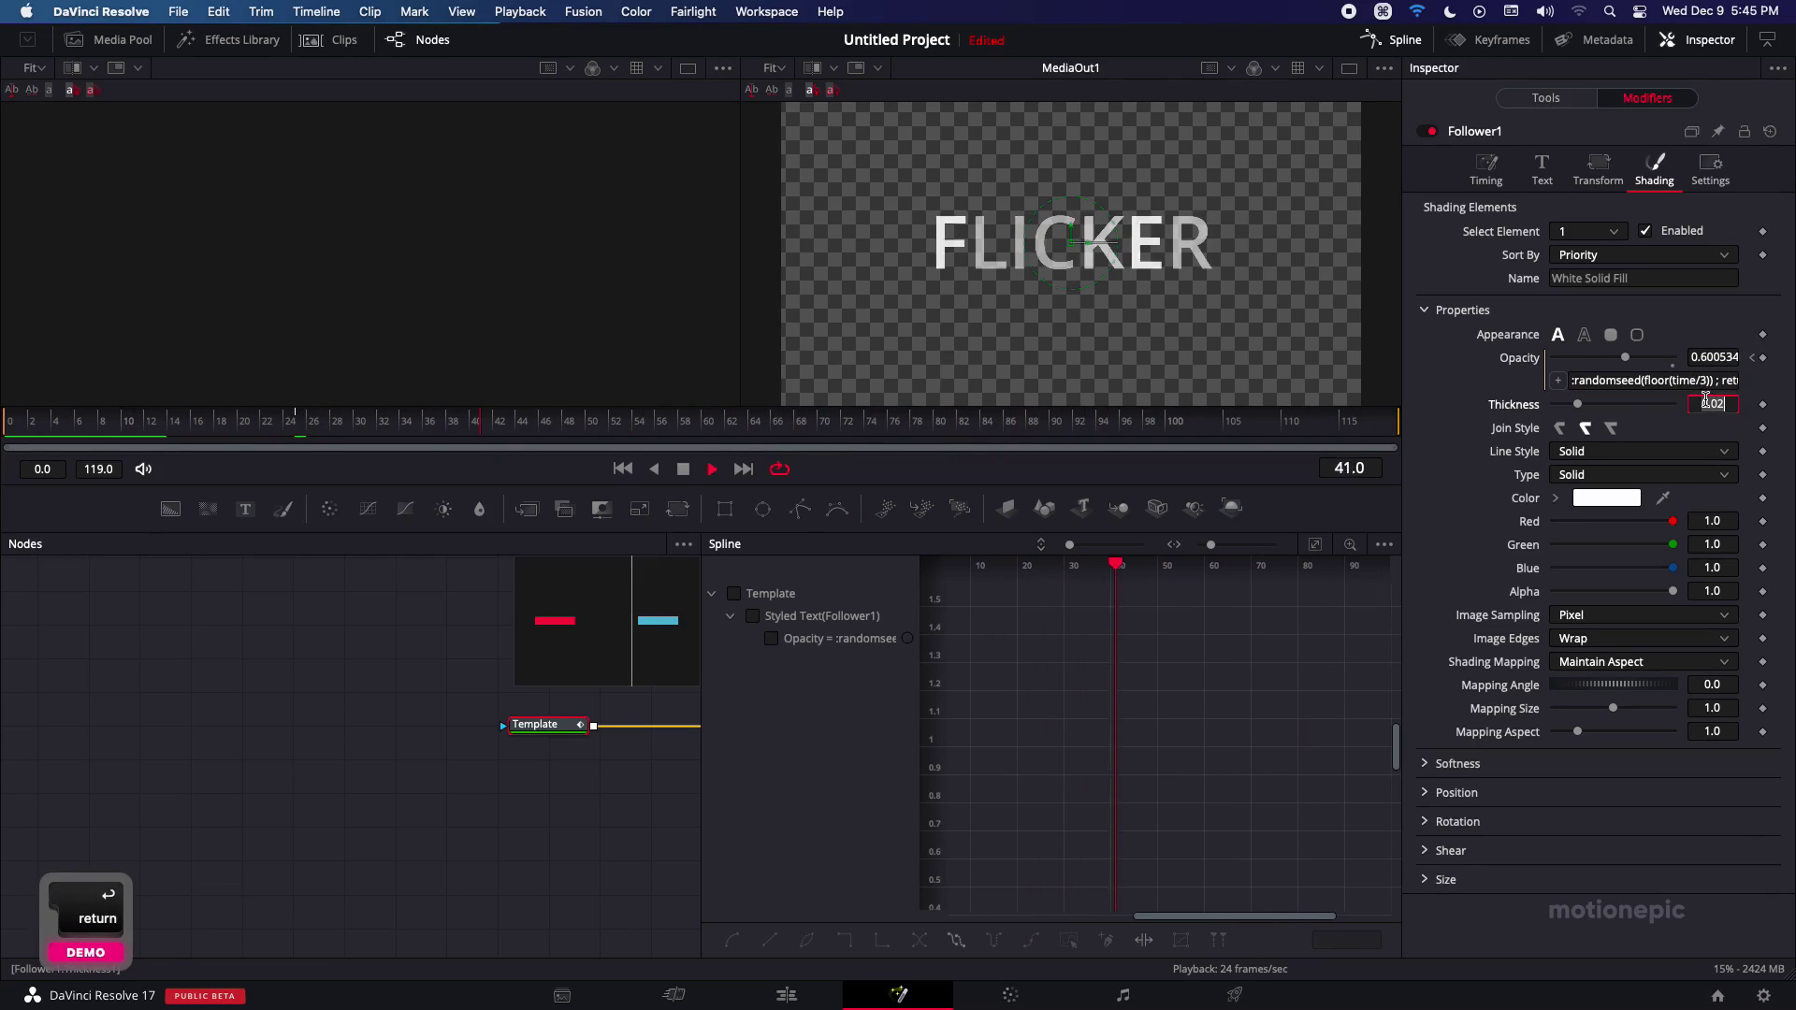
left_click(683, 470)
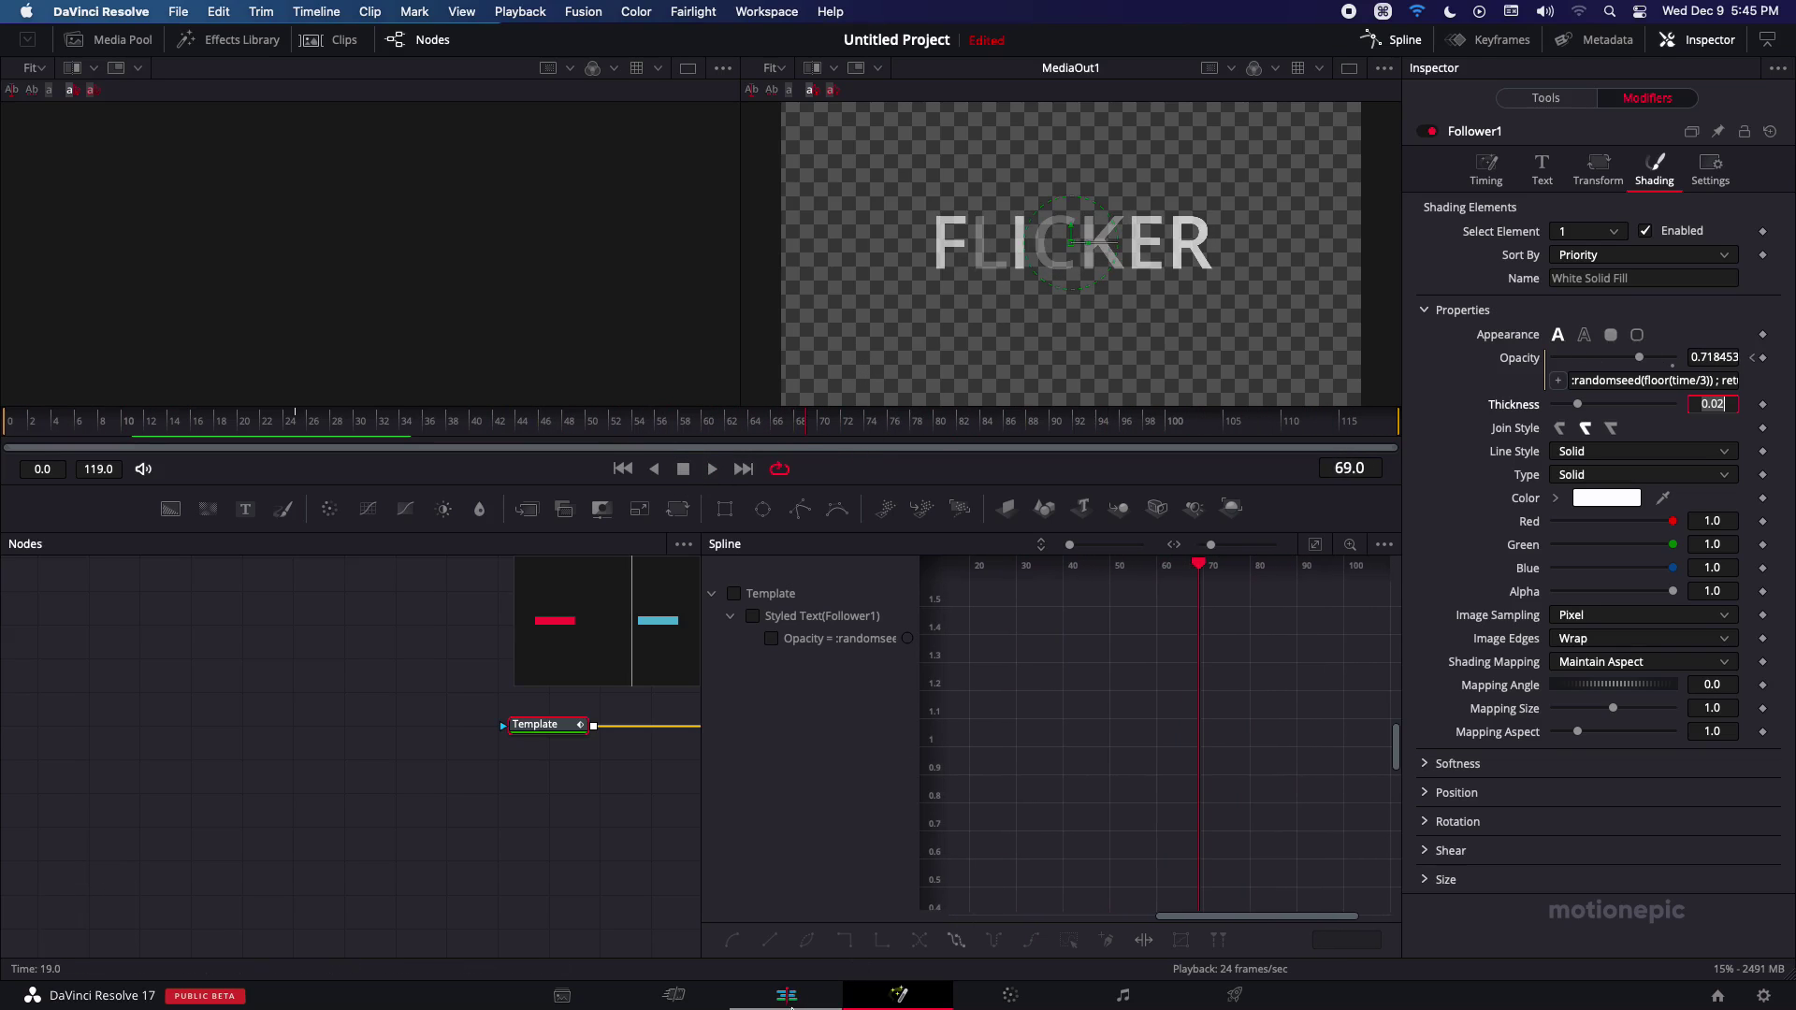
left_click(789, 999)
- Select the Text+ title clip on V1 and play the timeline from the start to preview the flicker
left_click(304, 848)
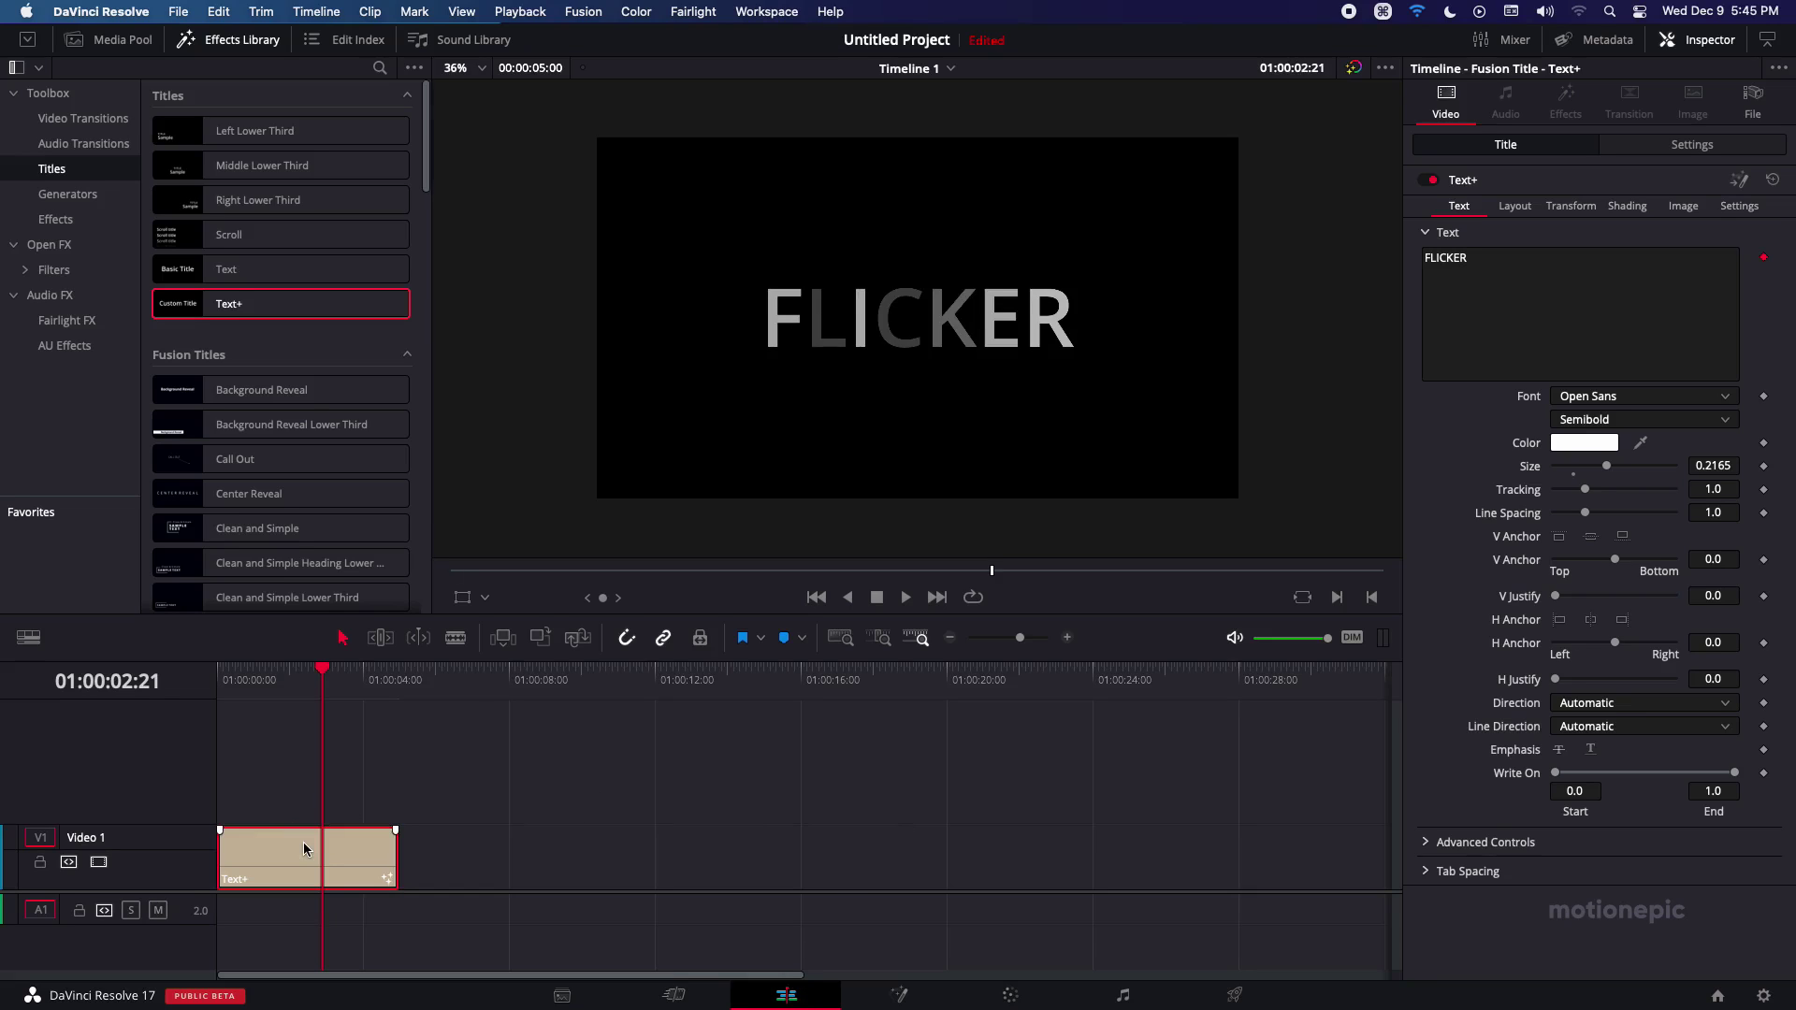
left_click(682, 564)
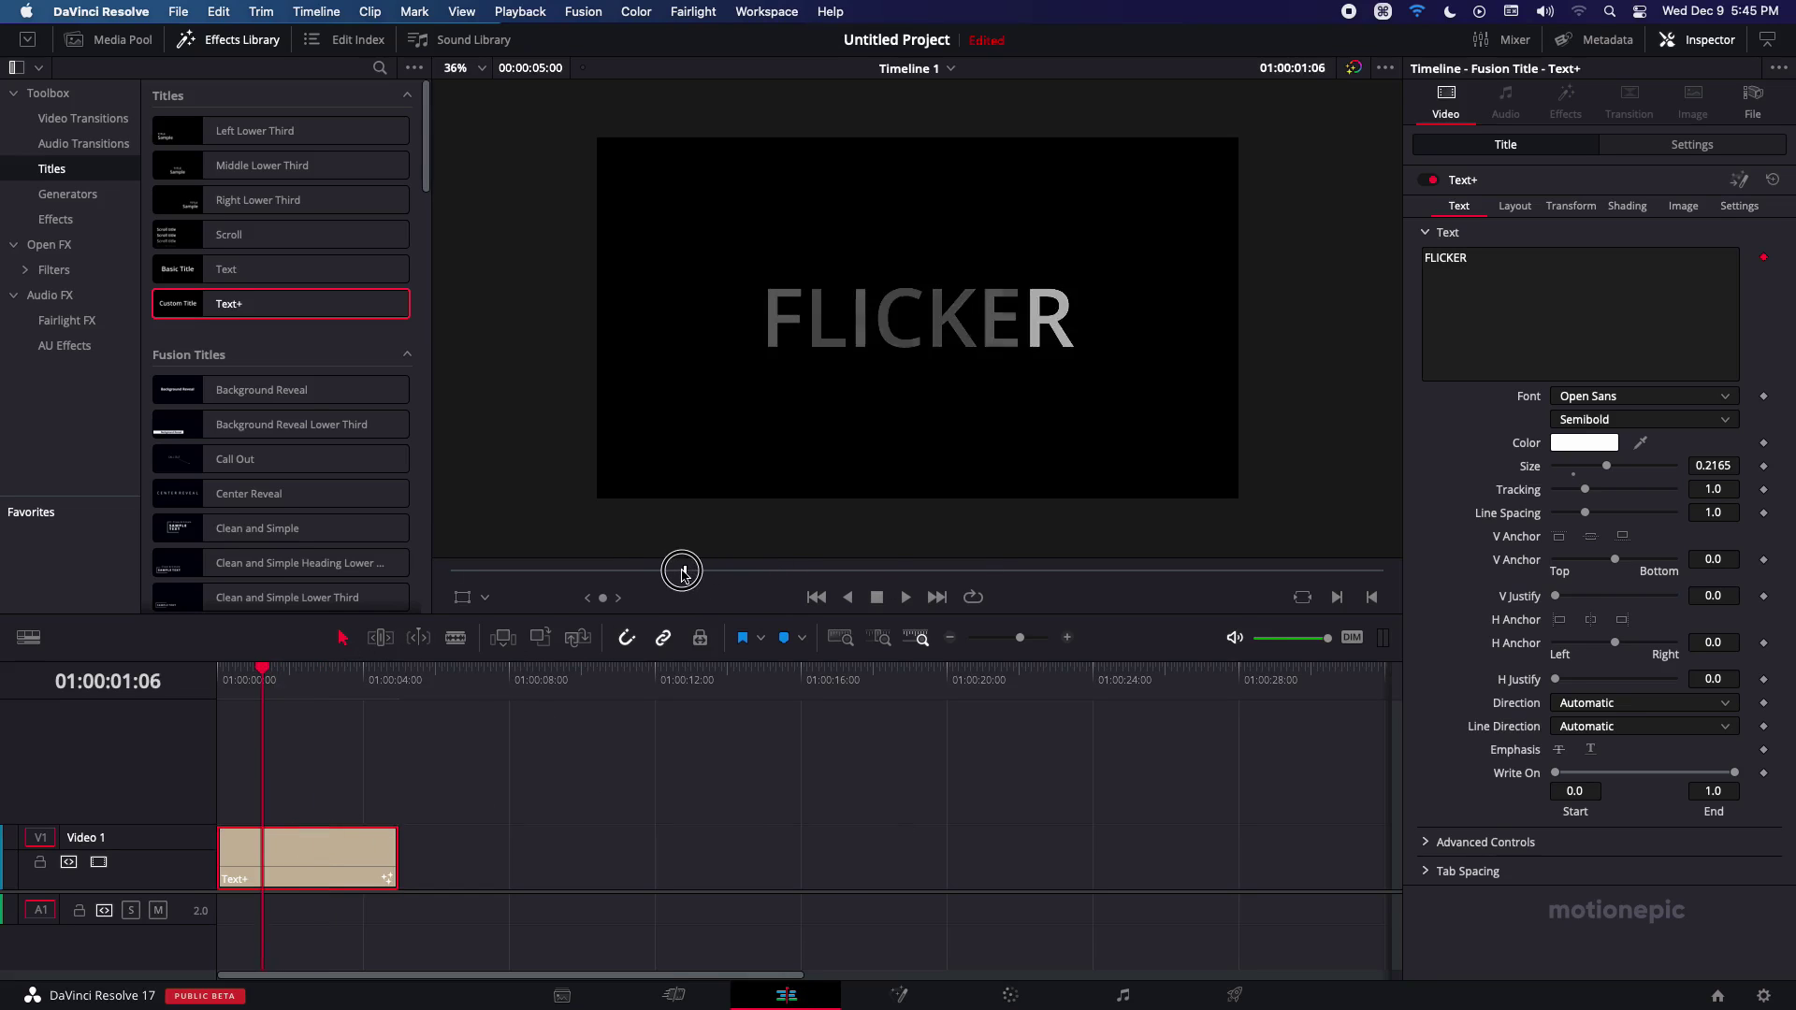
key("space")
key("Home")
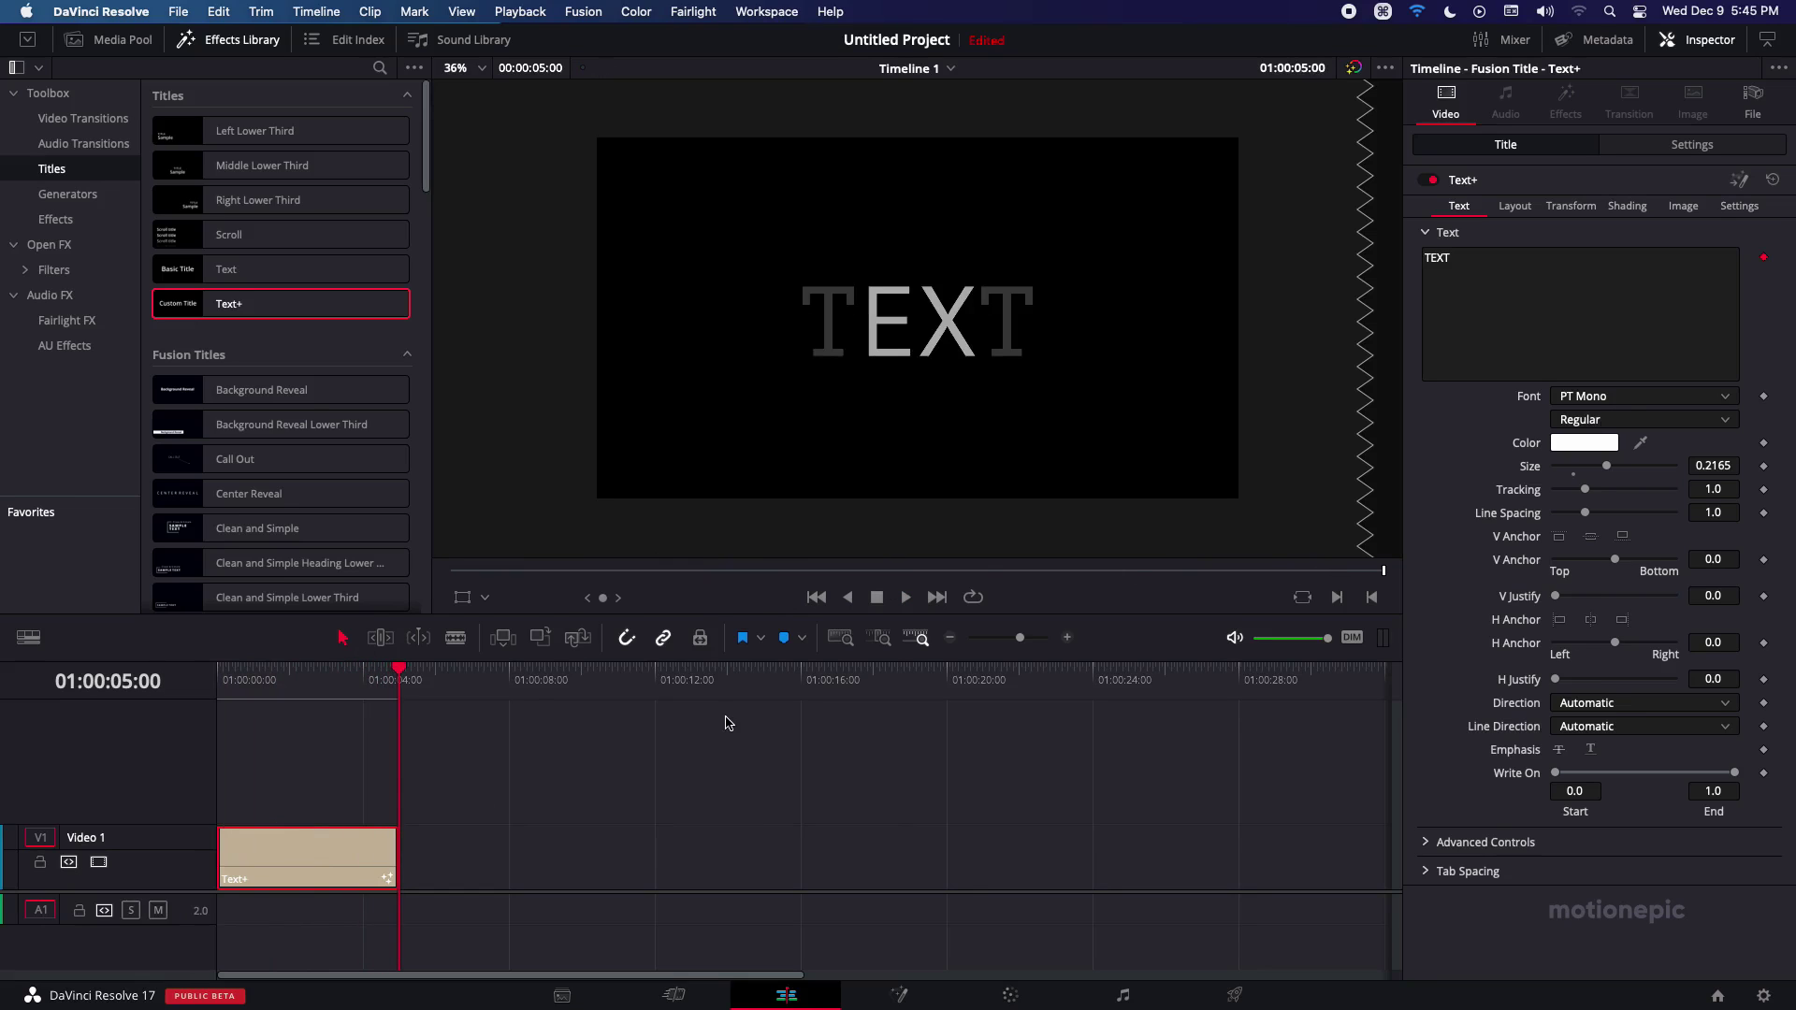
left_click(269, 704)
key("space")
key("Home")
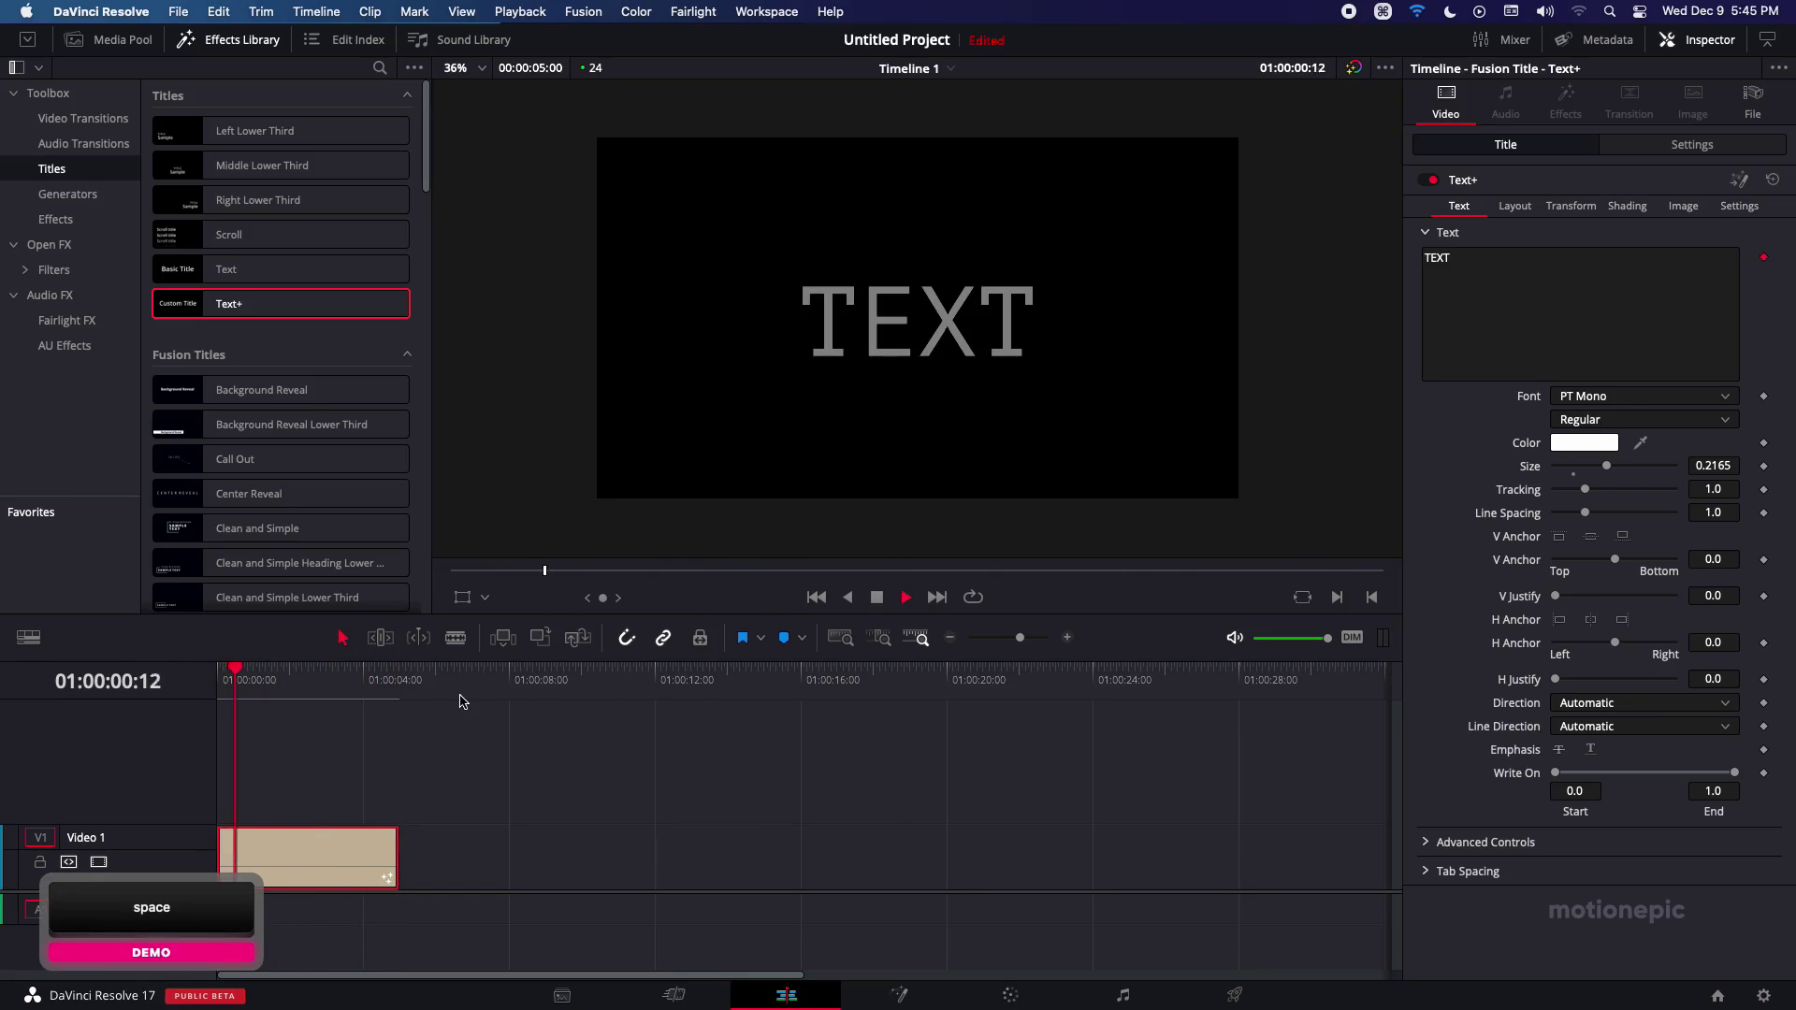